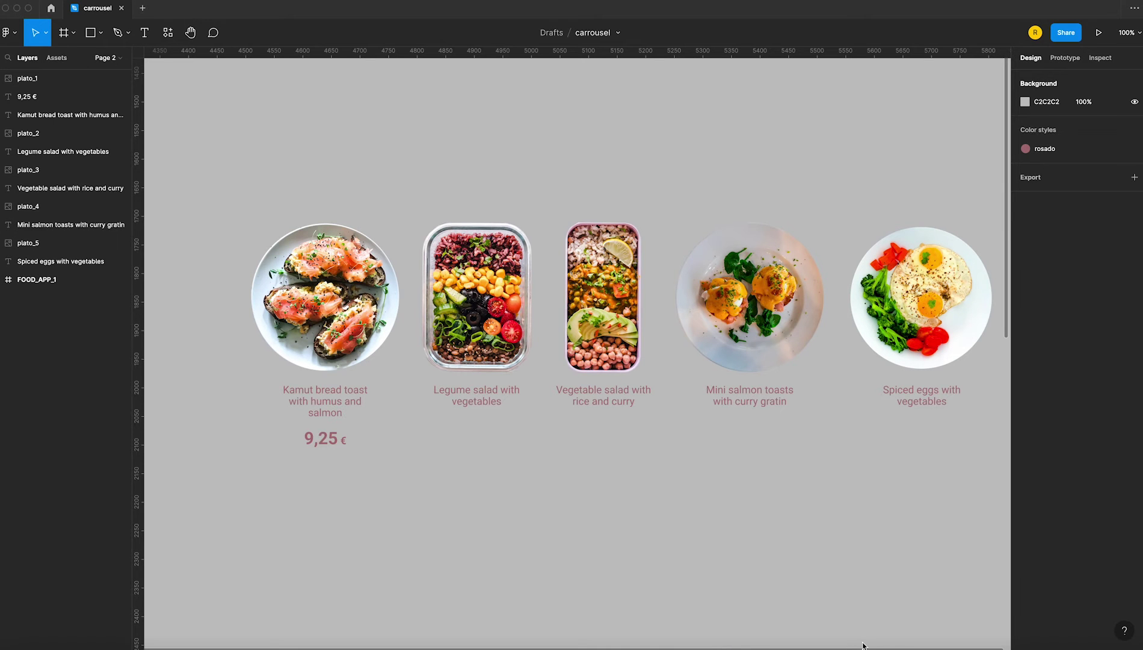
Step: Duplicate the 9,25 € price under the Legume salad and change it to 7,25 €
{"action": "left_click", "coordinate": [325, 443]}
{"action": "left_click_drag", "start_coordinate": [325, 444], "coordinate": [475, 445]}
{"action": "key", "text": "Return"}
{"action": "key", "text": "Left"}
{"action": "key", "text": "Delete"}
{"action": "type", "text": "7"}
{"action": "key", "text": "Escape"}
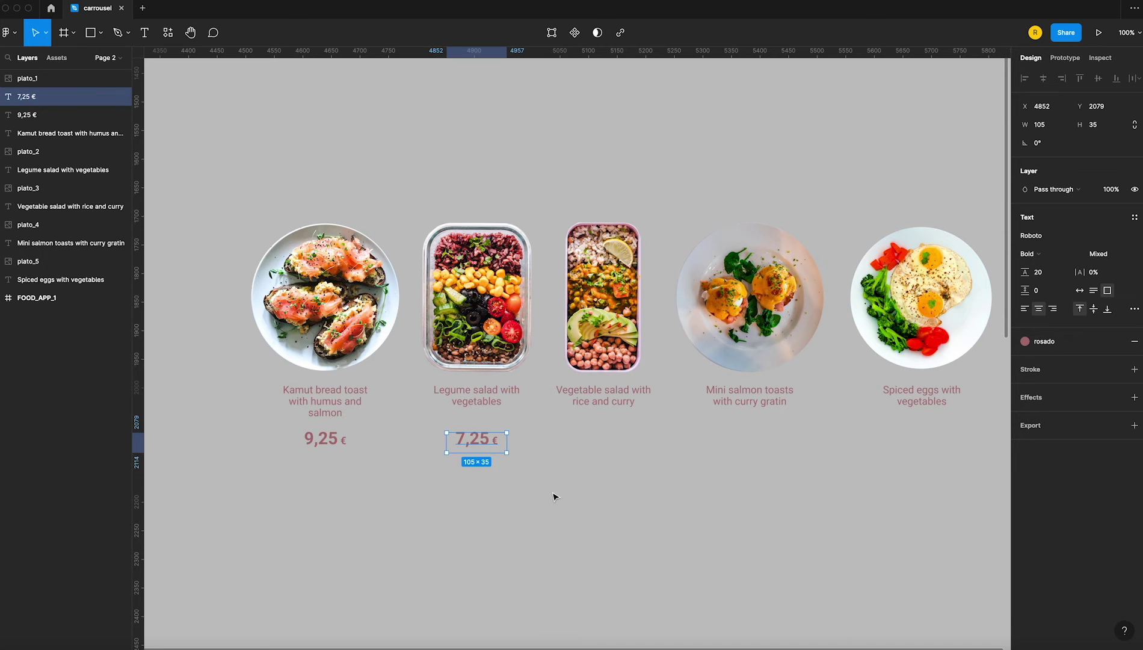
Step: Copy the price under the Vegetable salad and change it to 8,50 €
{"action": "left_click_drag", "start_coordinate": [495, 447], "coordinate": [643, 448]}
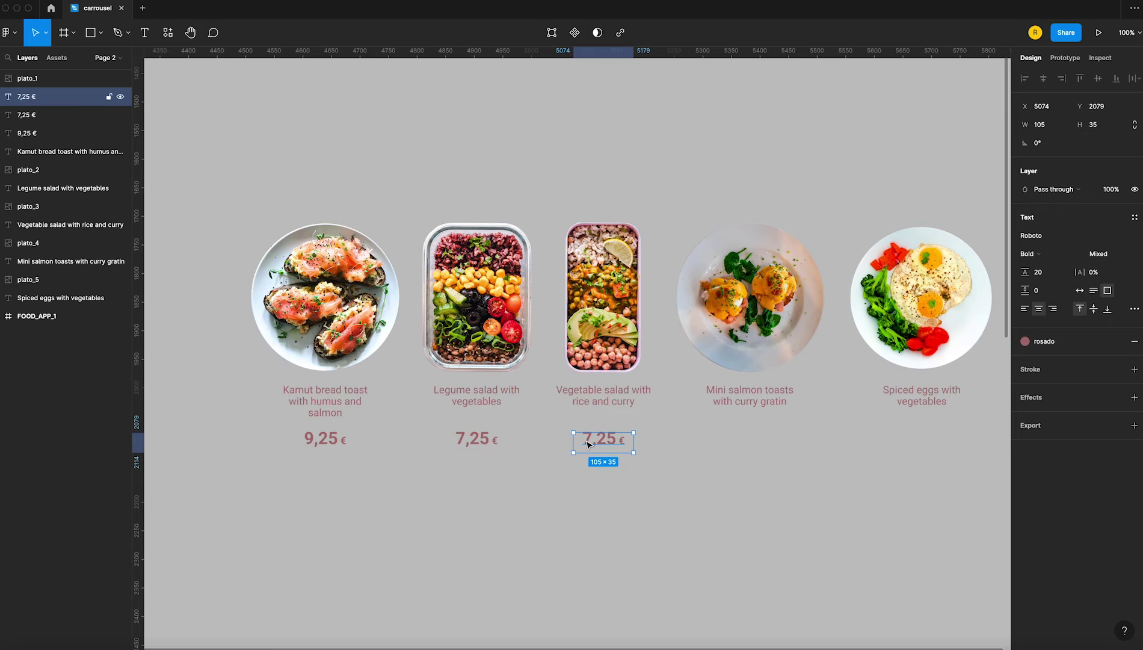
{"action": "double_click", "coordinate": [588, 438]}
{"action": "left_click", "coordinate": [588, 438]}
{"action": "type", "text": "8"}
{"action": "left_click_drag", "start_coordinate": [612, 443], "coordinate": [601, 442]}
{"action": "type", "text": "50"}
{"action": "left_click", "coordinate": [625, 516]}
Step: Copy the price under Mini salmon and change it to 10,50 €
{"action": "left_click_drag", "start_coordinate": [602, 442], "coordinate": [749, 456]}
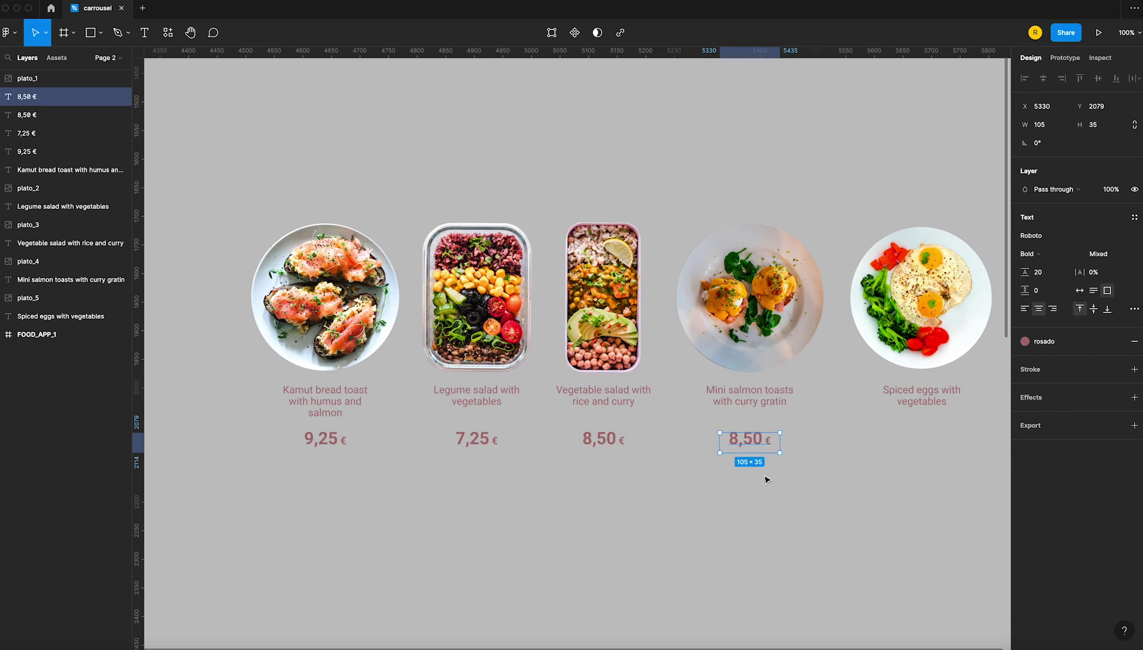
{"action": "double_click", "coordinate": [735, 441]}
{"action": "left_click", "coordinate": [734, 439]}
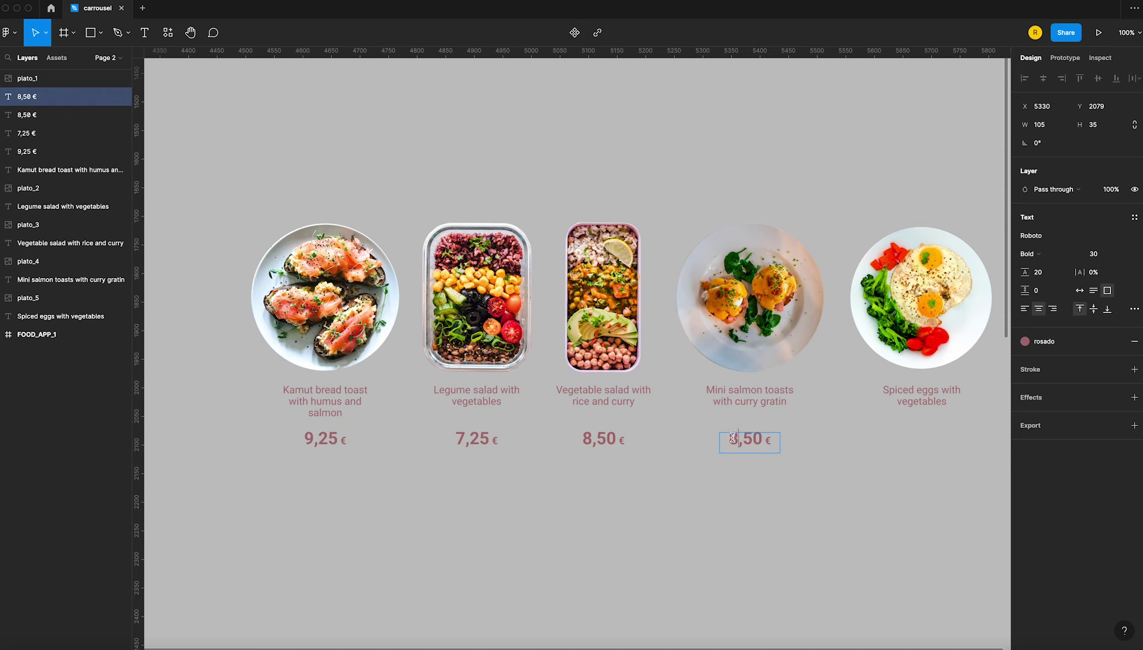
{"action": "type", "text": "10"}
{"action": "key", "text": "Escape"}
Step: Copy the price under Spiced eggs and change it to 7,50 €
{"action": "left_click", "coordinate": [763, 510]}
{"action": "left_click_drag", "start_coordinate": [763, 447], "coordinate": [933, 447]}
{"action": "double_click", "coordinate": [911, 440]}
{"action": "left_click", "coordinate": [912, 438]}
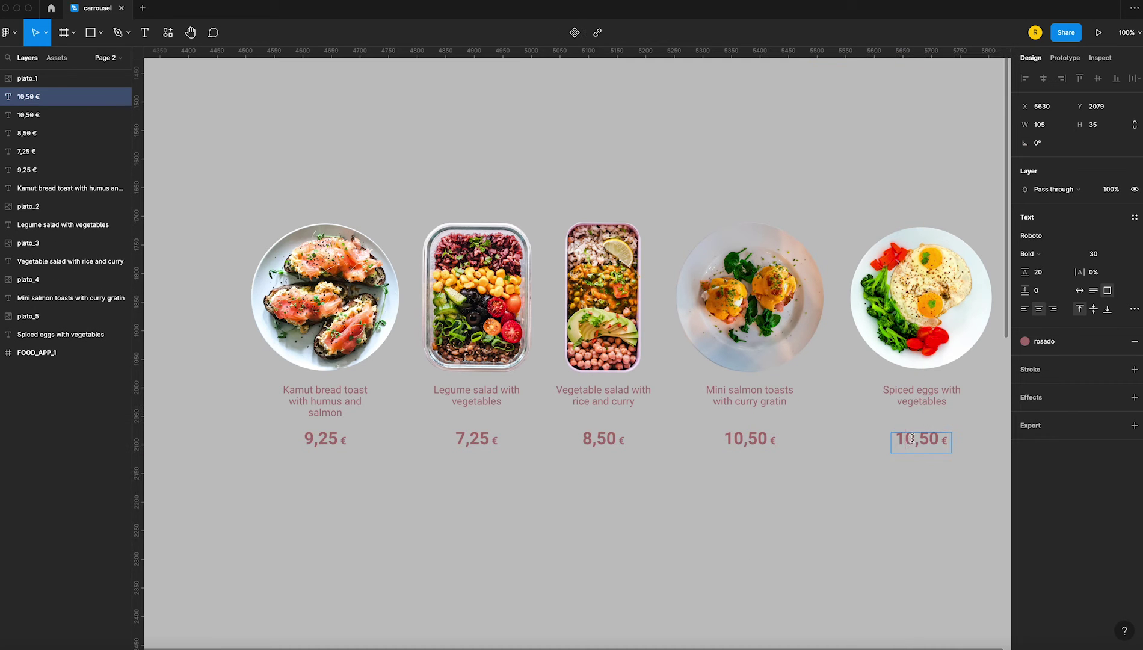
{"action": "type", "text": "7"}
{"action": "key", "text": "Escape"}
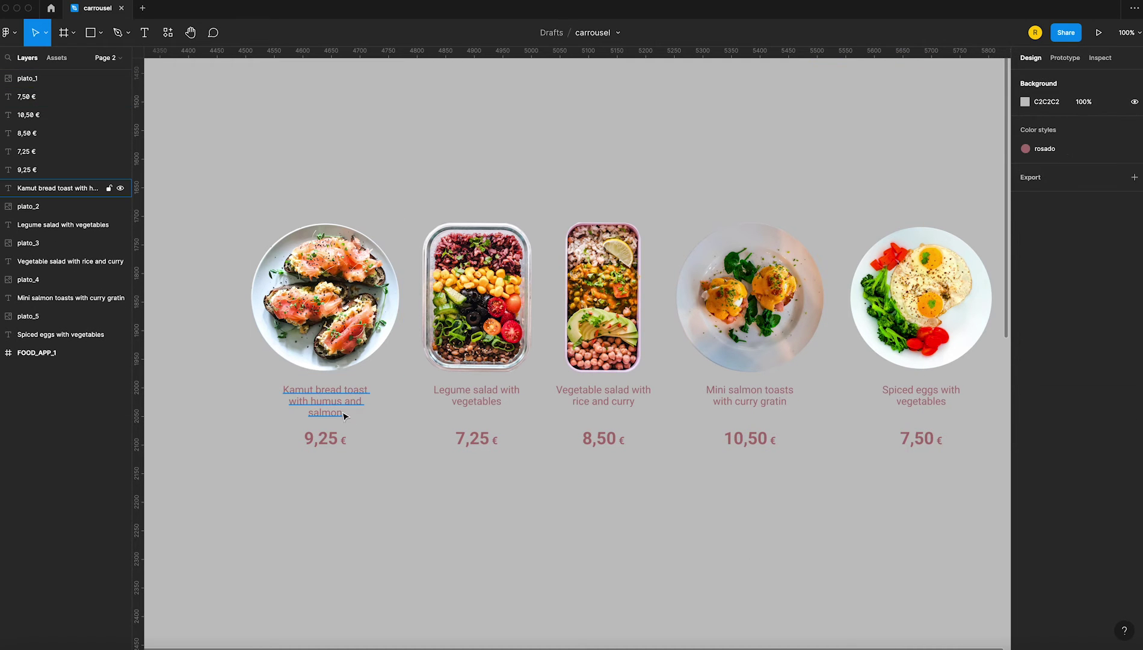
Step: Flatten the Kamut, Legume and Vegetable salad titles with their prices into single shapes
{"action": "left_click_drag", "start_coordinate": [329, 477], "coordinate": [277, 415]}
{"action": "right_click", "coordinate": [356, 400]}
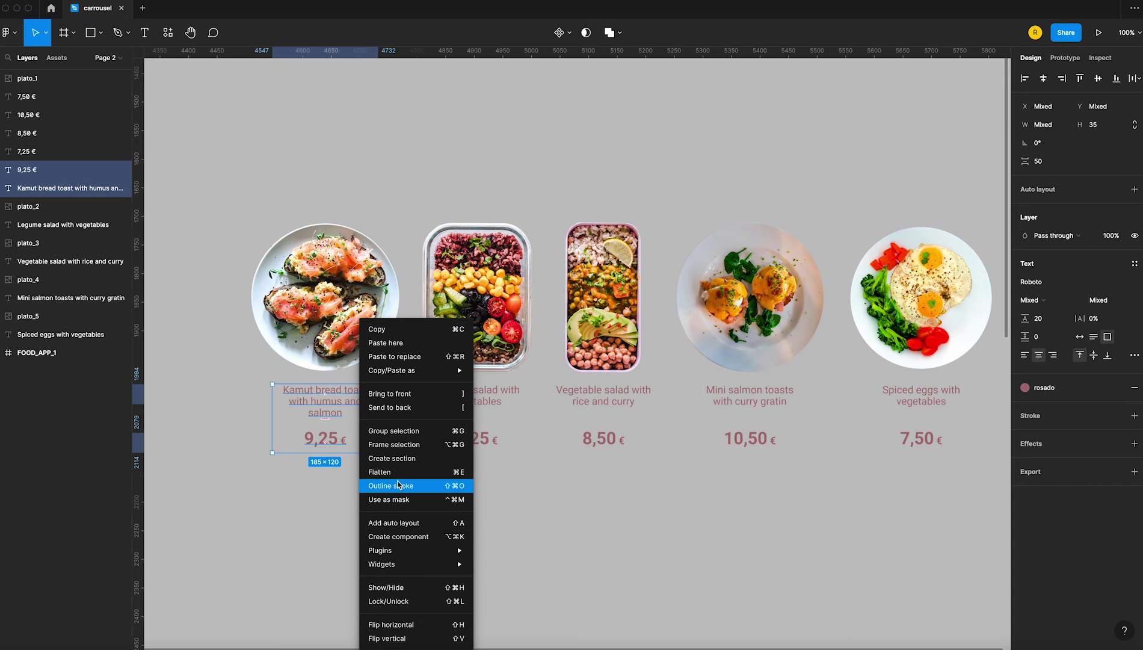
{"action": "left_click", "coordinate": [397, 472]}
{"action": "left_click_drag", "start_coordinate": [506, 469], "coordinate": [425, 384]}
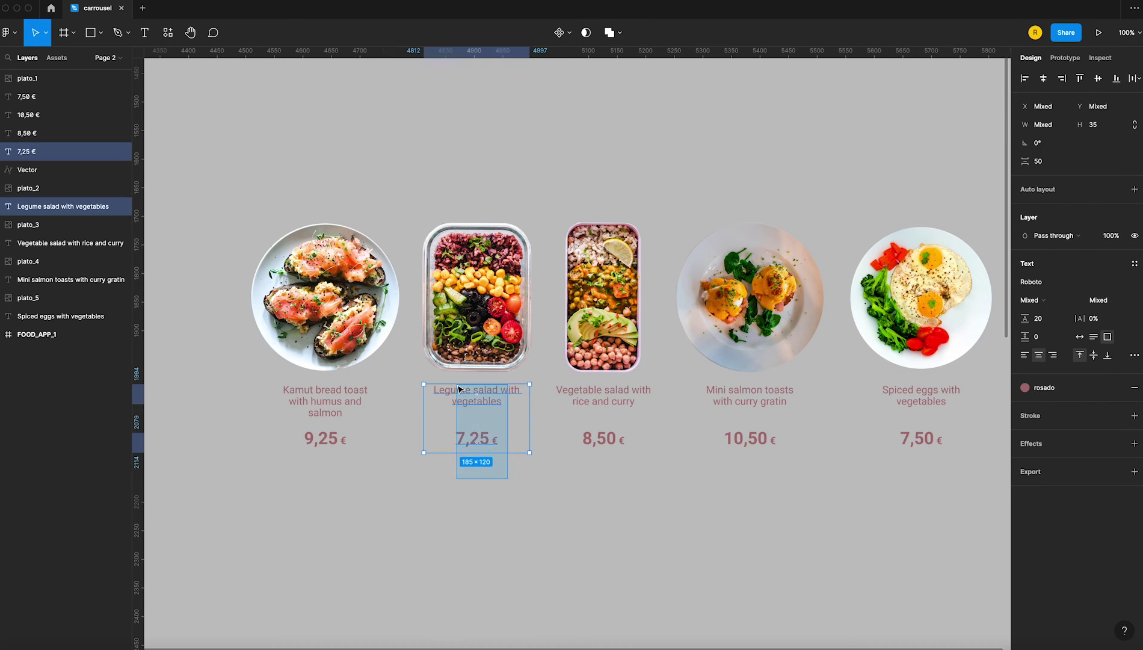
{"action": "right_click", "coordinate": [462, 398]}
{"action": "left_click", "coordinate": [504, 473]}
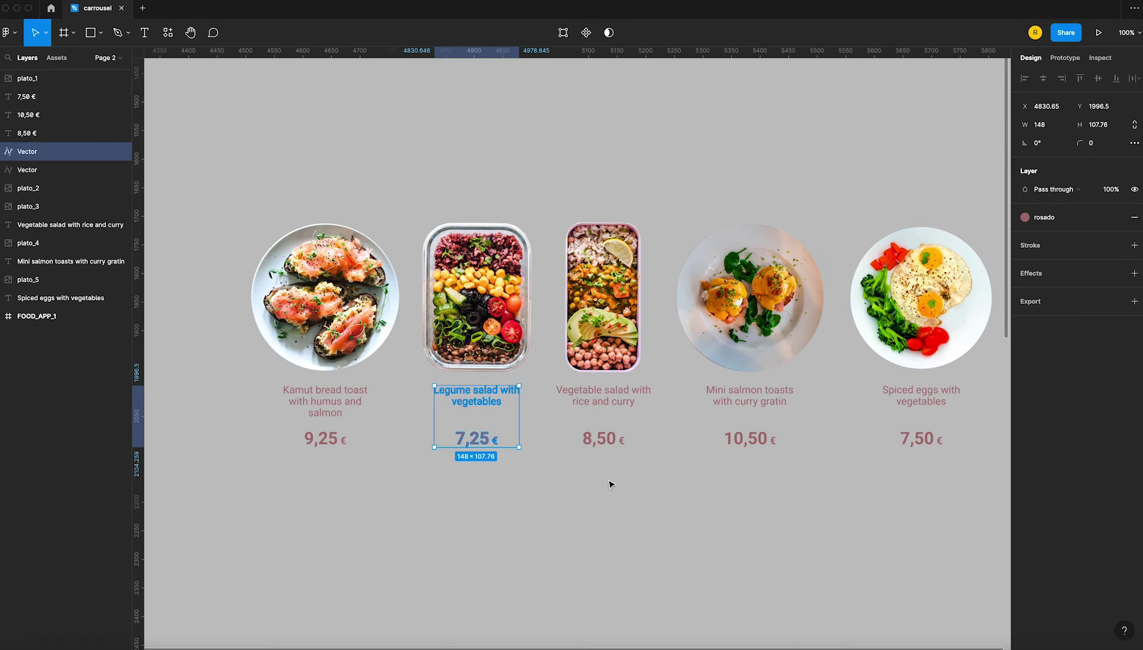
{"action": "left_click_drag", "start_coordinate": [611, 482], "coordinate": [551, 384]}
{"action": "right_click", "coordinate": [592, 395]}
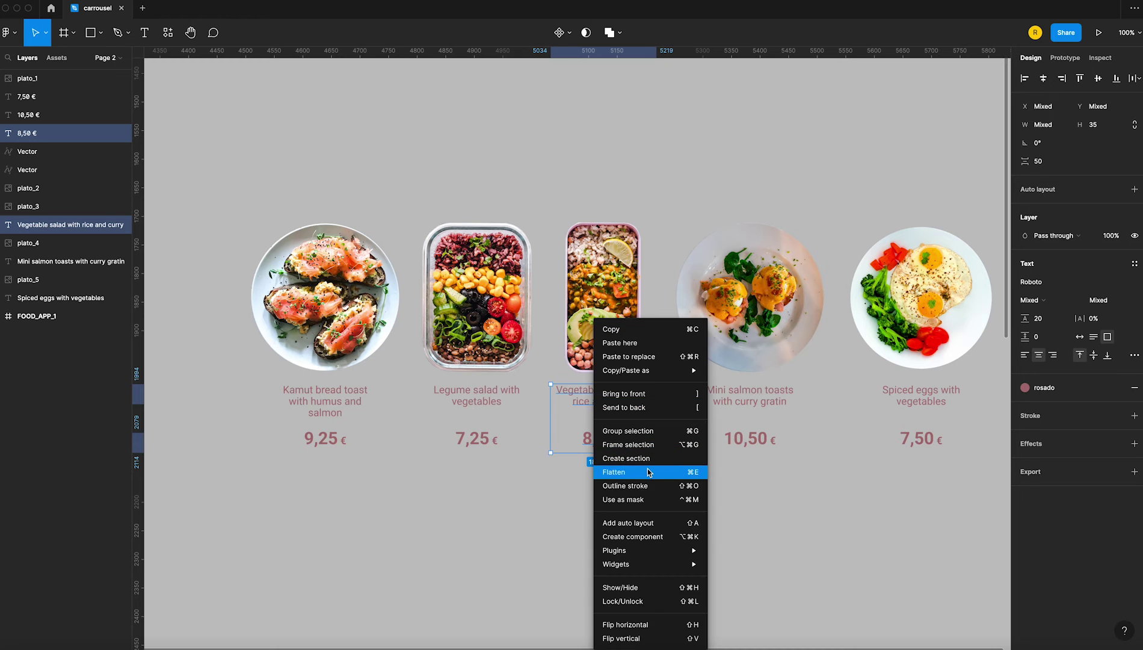
{"action": "left_click", "coordinate": [617, 471]}
Step: Flatten the Mini salmon and Spiced eggs titles with their prices into single shapes
{"action": "left_click_drag", "start_coordinate": [774, 475], "coordinate": [741, 402]}
{"action": "right_click", "coordinate": [739, 398]}
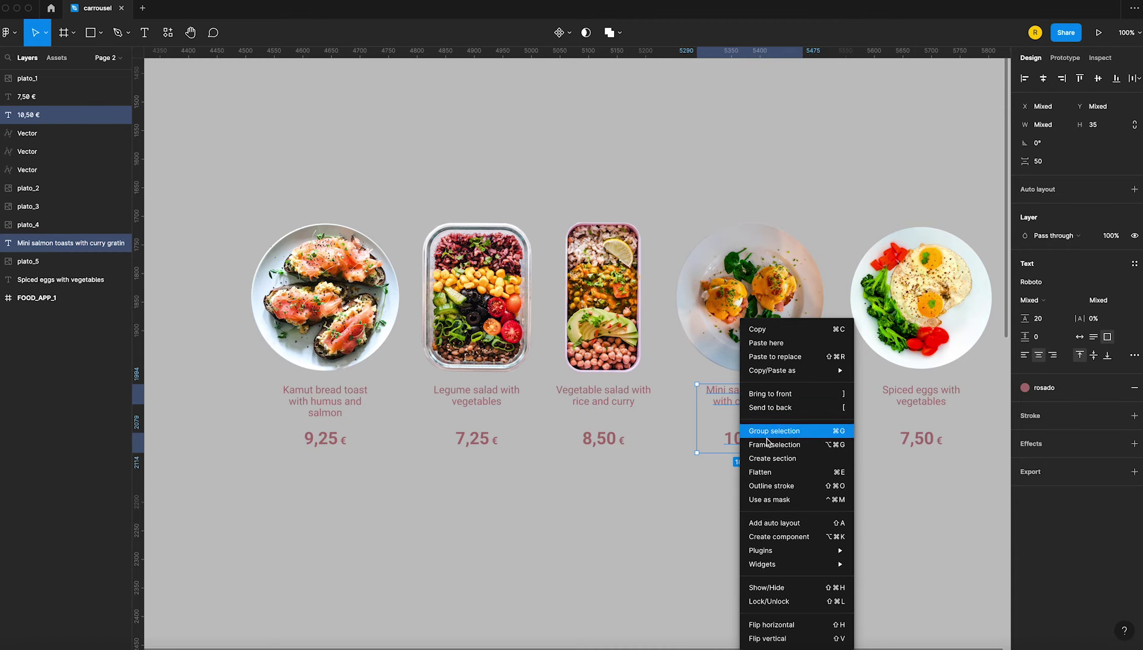
{"action": "left_click", "coordinate": [765, 474]}
{"action": "left_click_drag", "start_coordinate": [914, 470], "coordinate": [907, 402]}
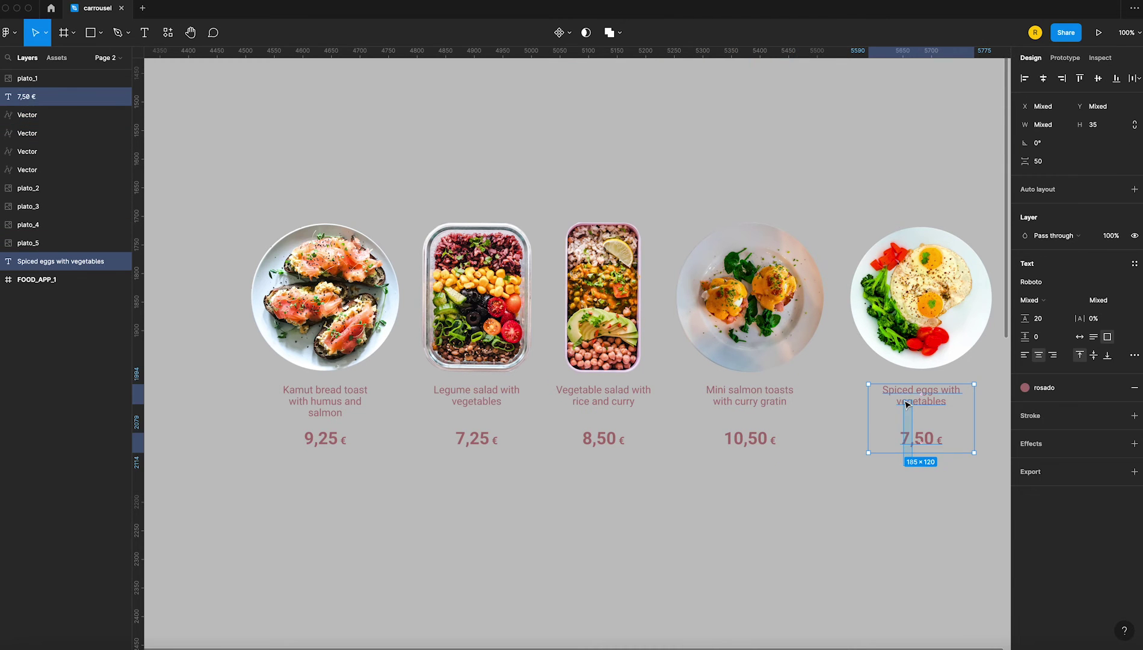
{"action": "right_click", "coordinate": [907, 402]}
{"action": "left_click", "coordinate": [937, 473]}
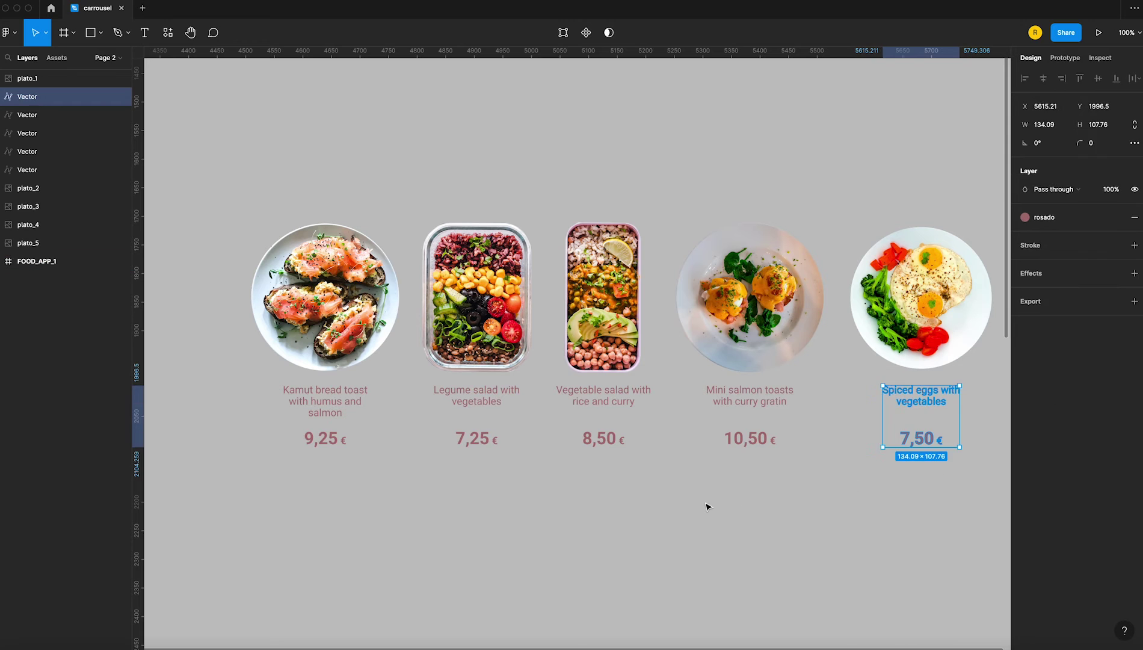
{"action": "left_click", "coordinate": [698, 506]}
{"action": "left_click_drag", "start_coordinate": [335, 497], "coordinate": [365, 312]}
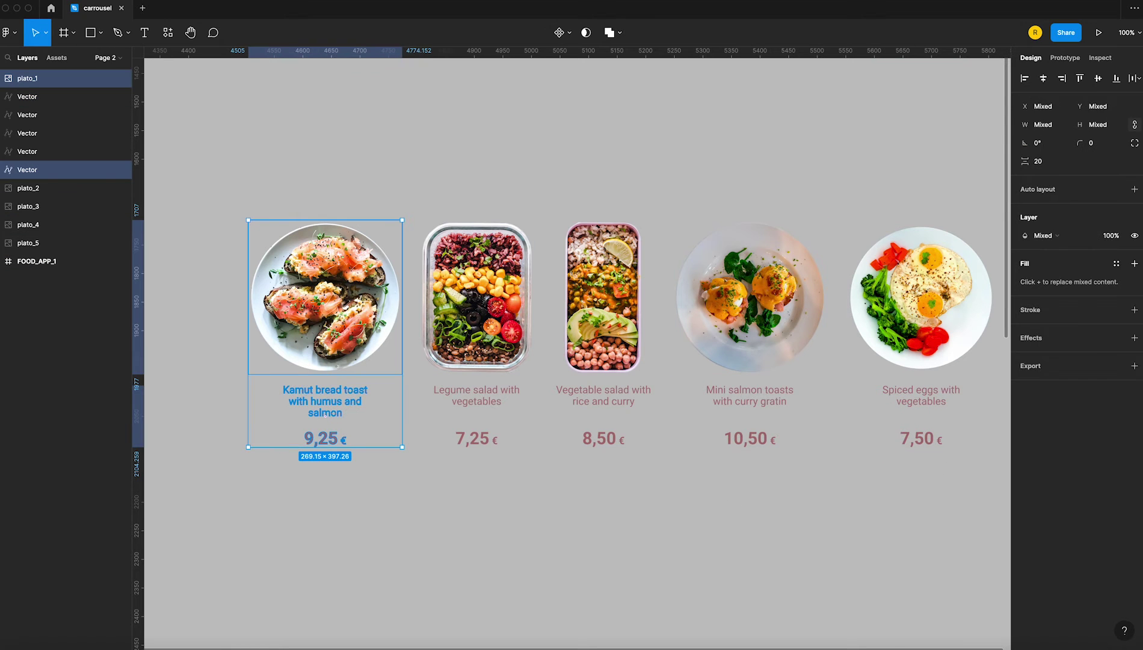
Step: Centre and group the Kamut, Legume and Vegetable salad images with their text
{"action": "left_click", "coordinate": [1045, 79]}
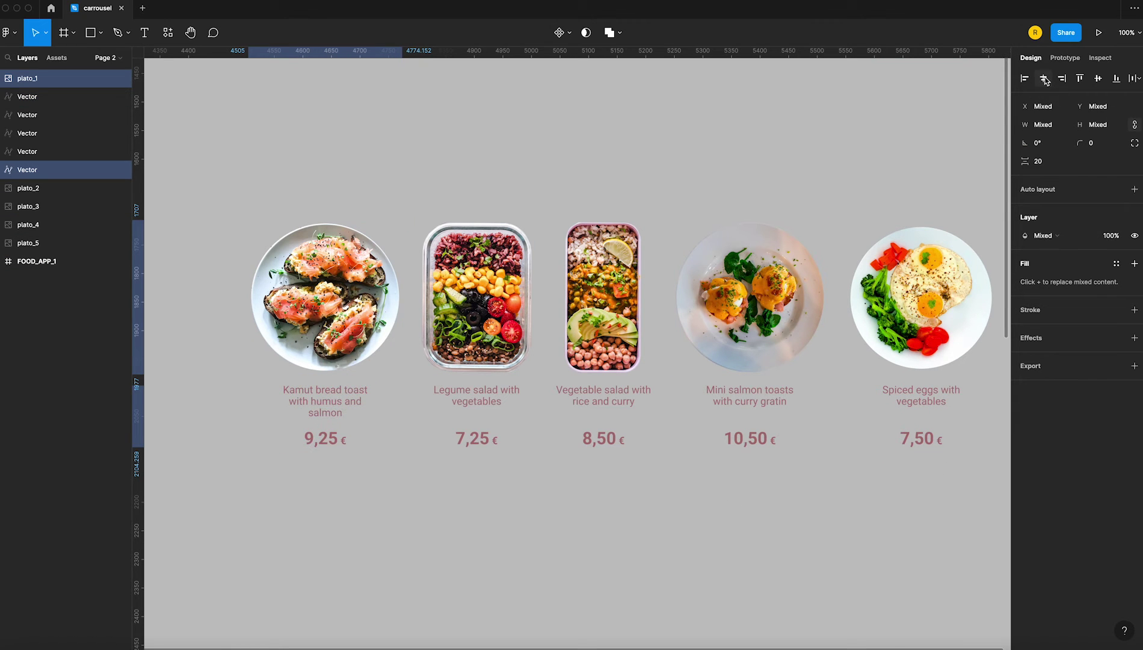
{"action": "key", "text": "ctrl+g"}
{"action": "left_click_drag", "start_coordinate": [452, 172], "coordinate": [516, 465]}
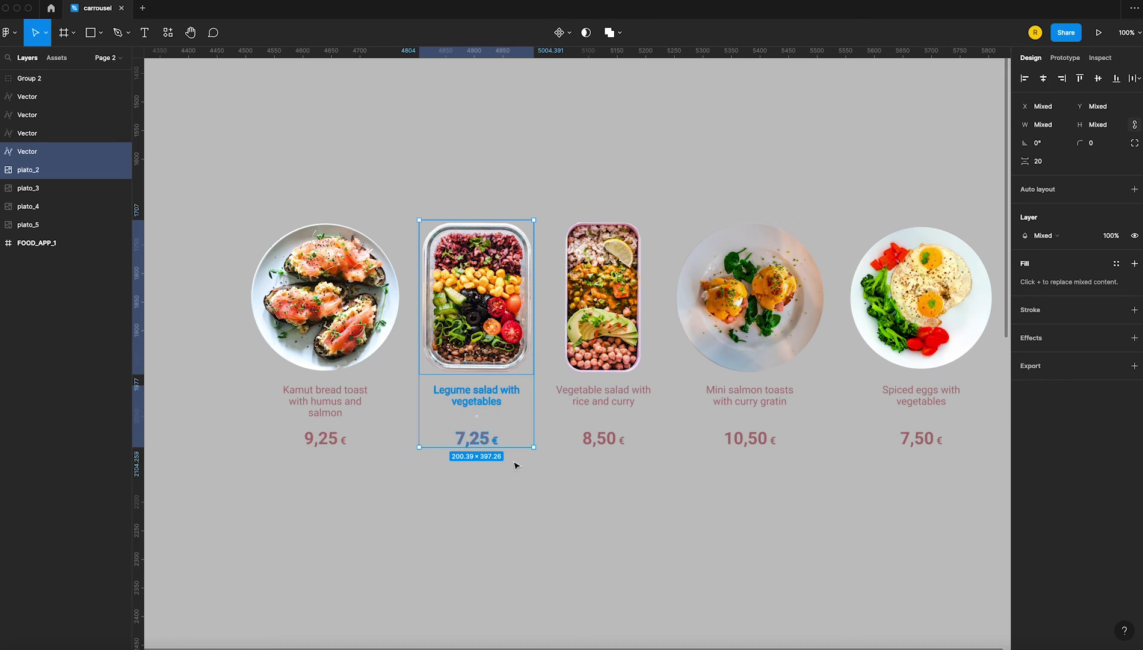
{"action": "left_click", "coordinate": [1043, 78]}
{"action": "key", "text": "ctrl+g"}
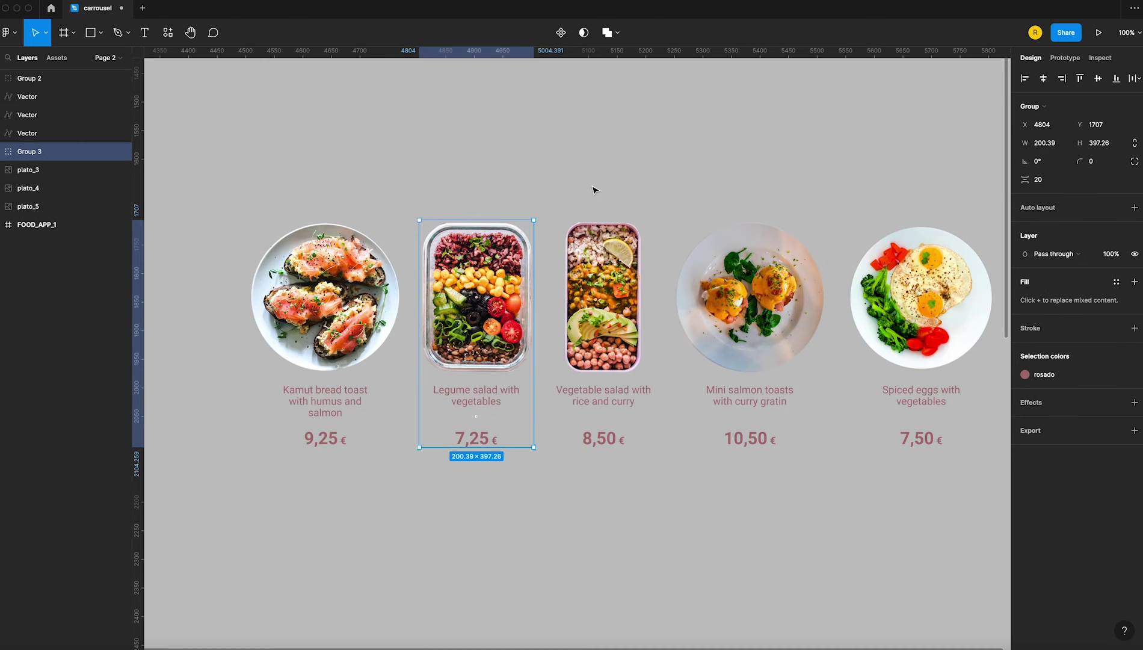
{"action": "left_click_drag", "start_coordinate": [593, 185], "coordinate": [615, 448]}
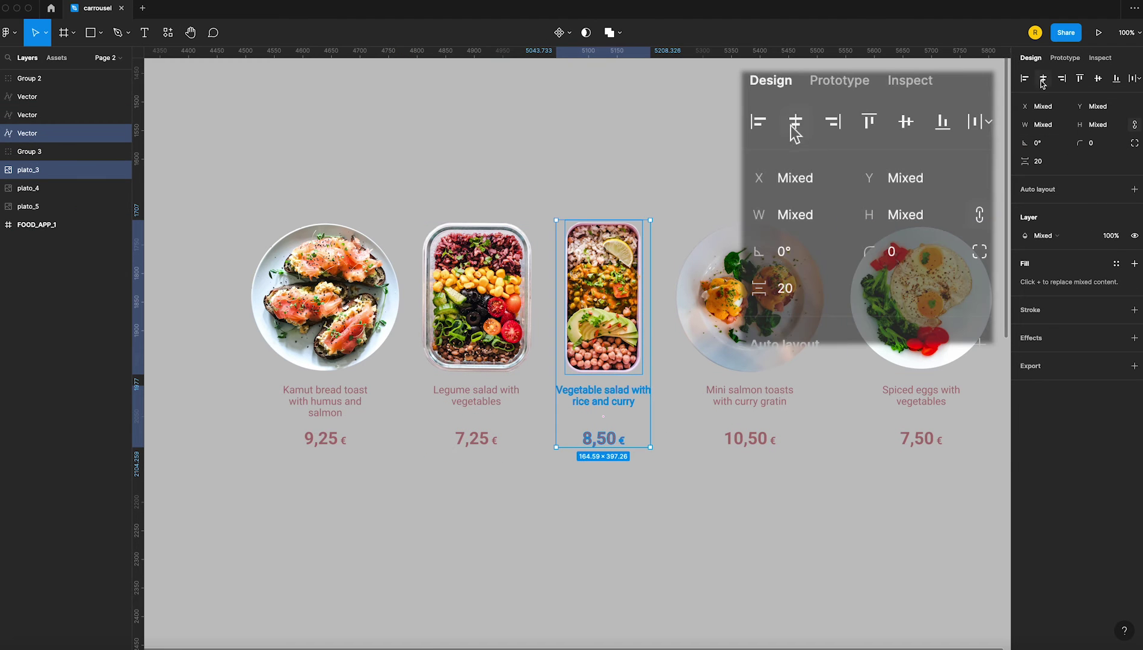
{"action": "left_click", "coordinate": [1043, 79]}
{"action": "key", "text": "ctrl+g"}
Step: Centre and group the Mini salmon and Spiced eggs images with their text
{"action": "left_click_drag", "start_coordinate": [727, 192], "coordinate": [778, 475]}
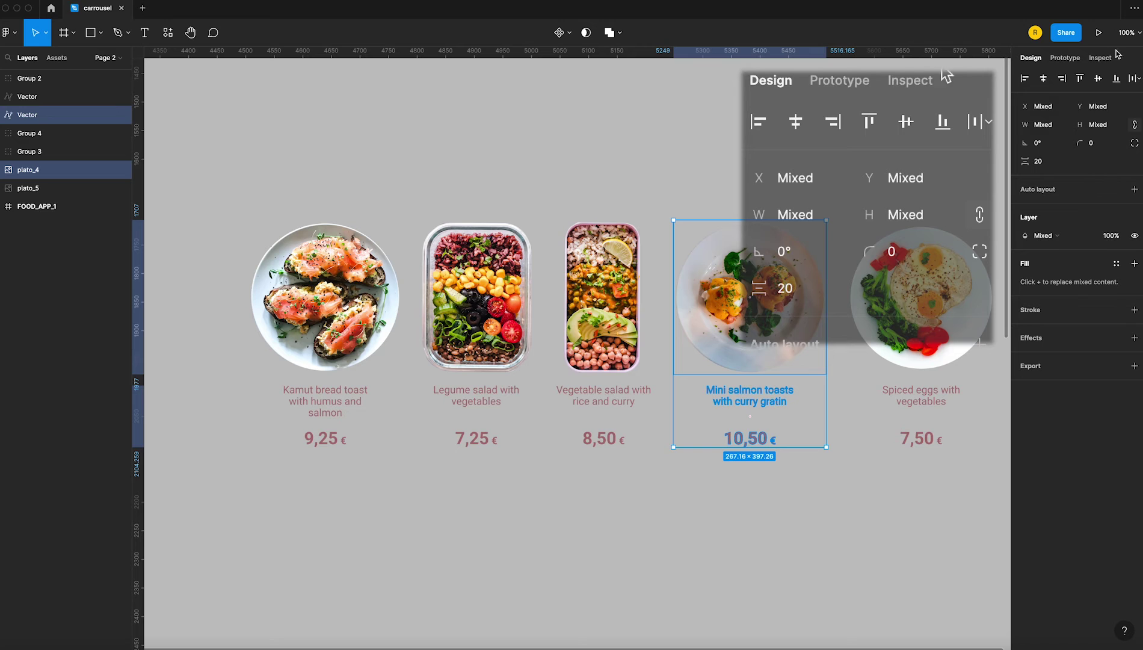
{"action": "left_click", "coordinate": [1043, 79]}
{"action": "key", "text": "ctrl+g"}
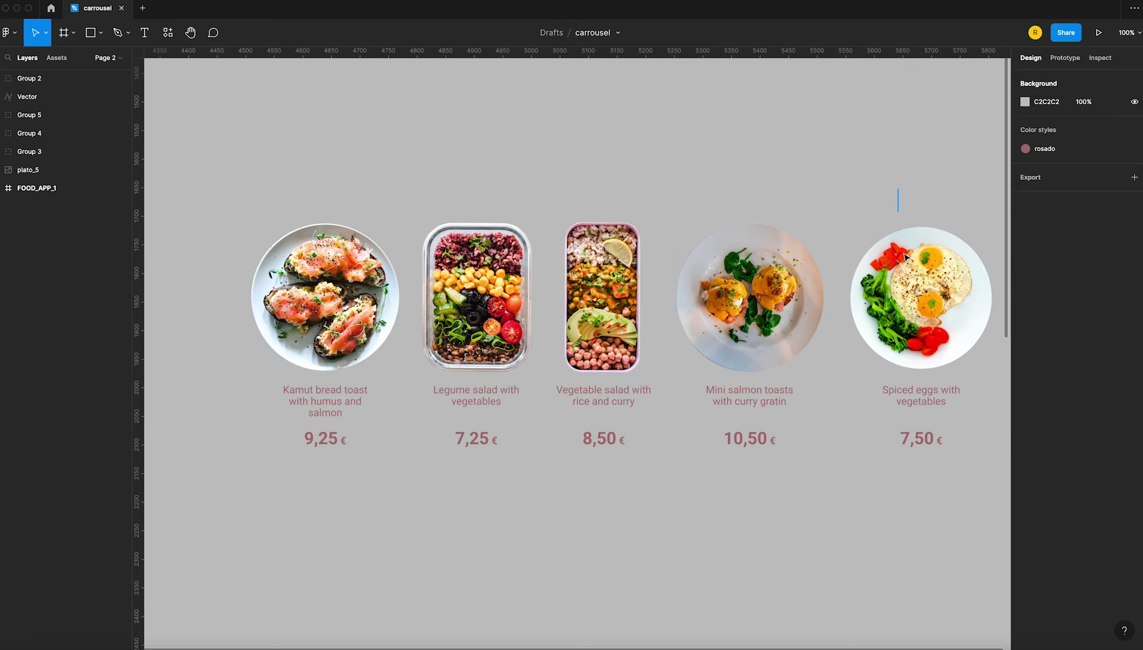
{"action": "left_click_drag", "start_coordinate": [899, 189], "coordinate": [969, 480]}
{"action": "left_click", "coordinate": [1043, 79]}
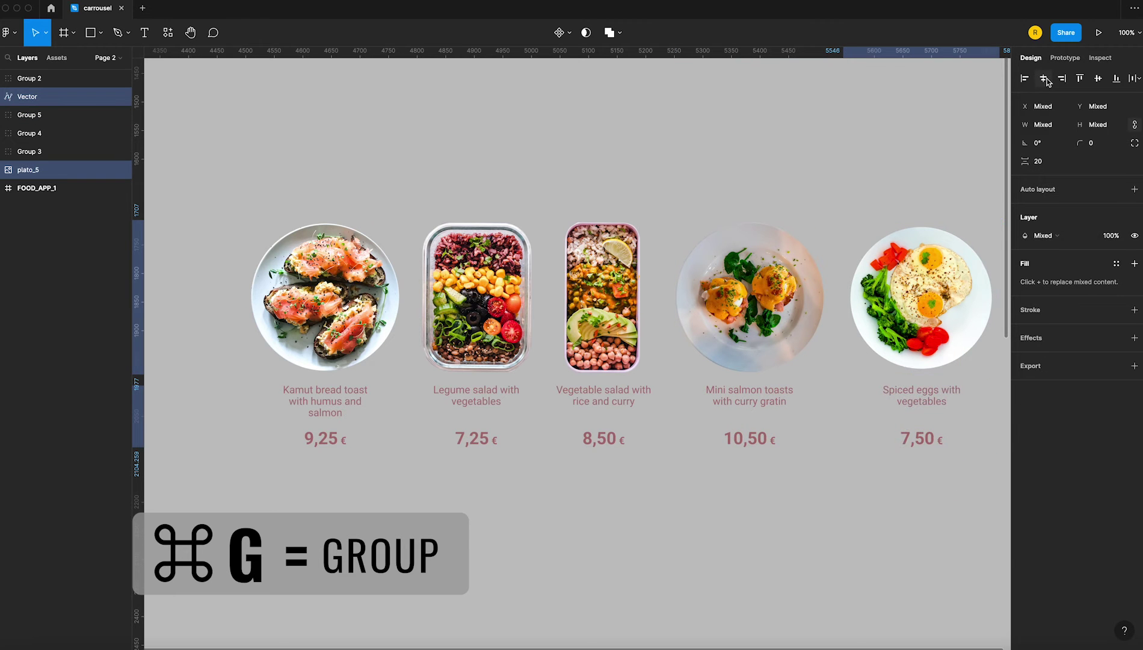
{"action": "key", "text": "ctrl+g"}
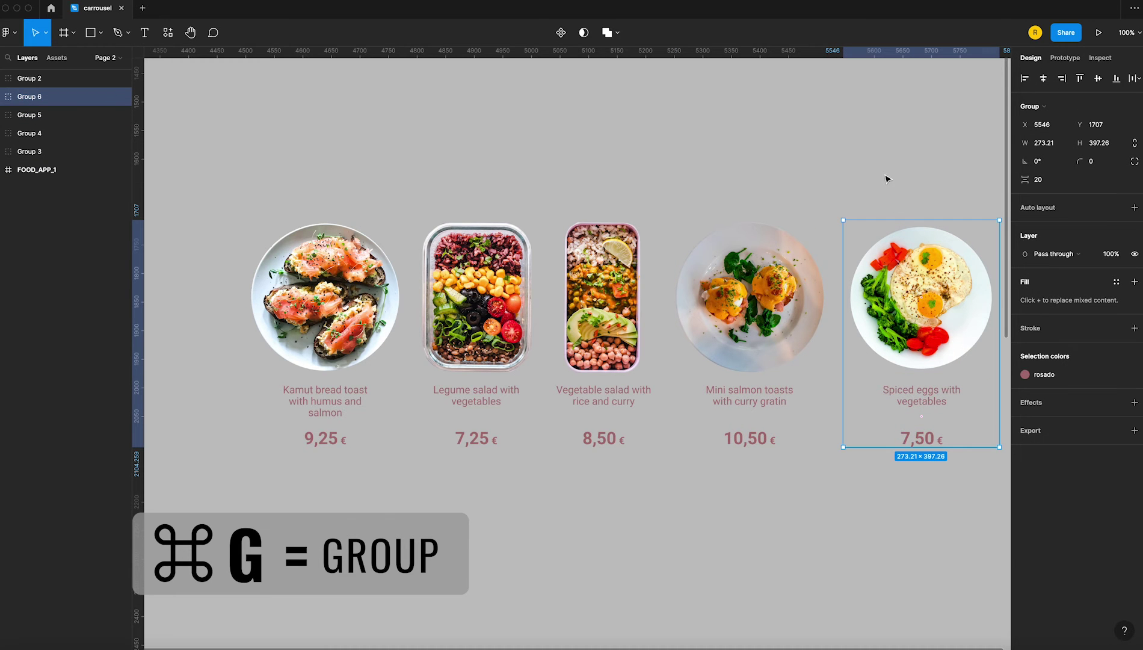
{"action": "left_click", "coordinate": [886, 179]}
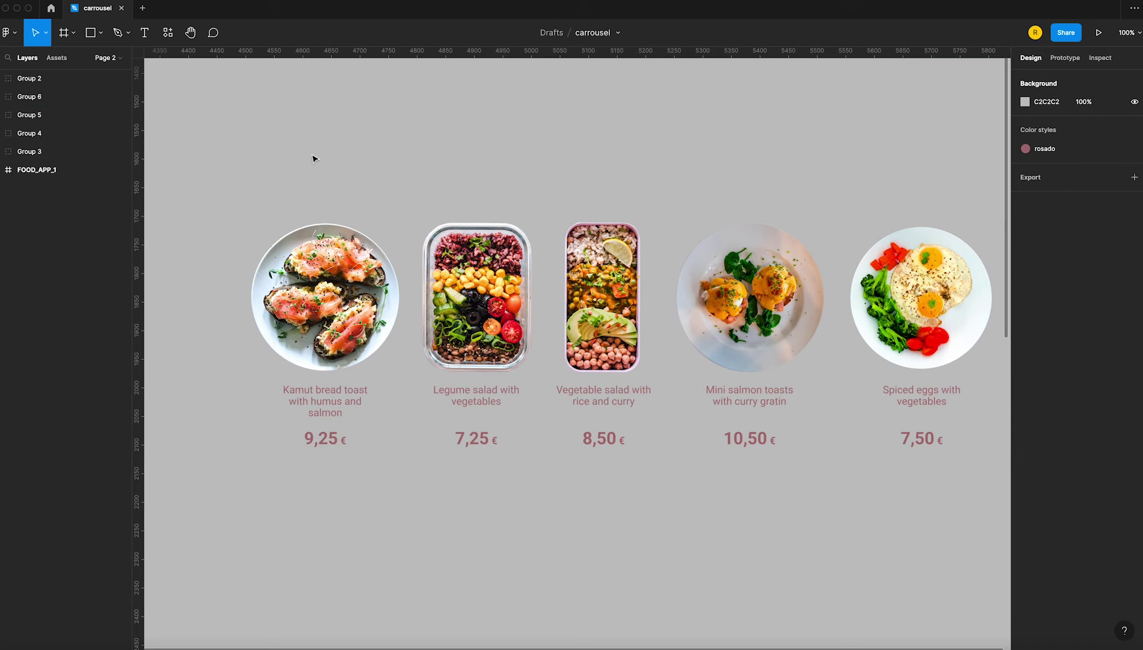
Step: Tidy the five dish groups into one row with 30 spacing
{"action": "left_click_drag", "start_coordinate": [319, 149], "coordinate": [857, 448]}
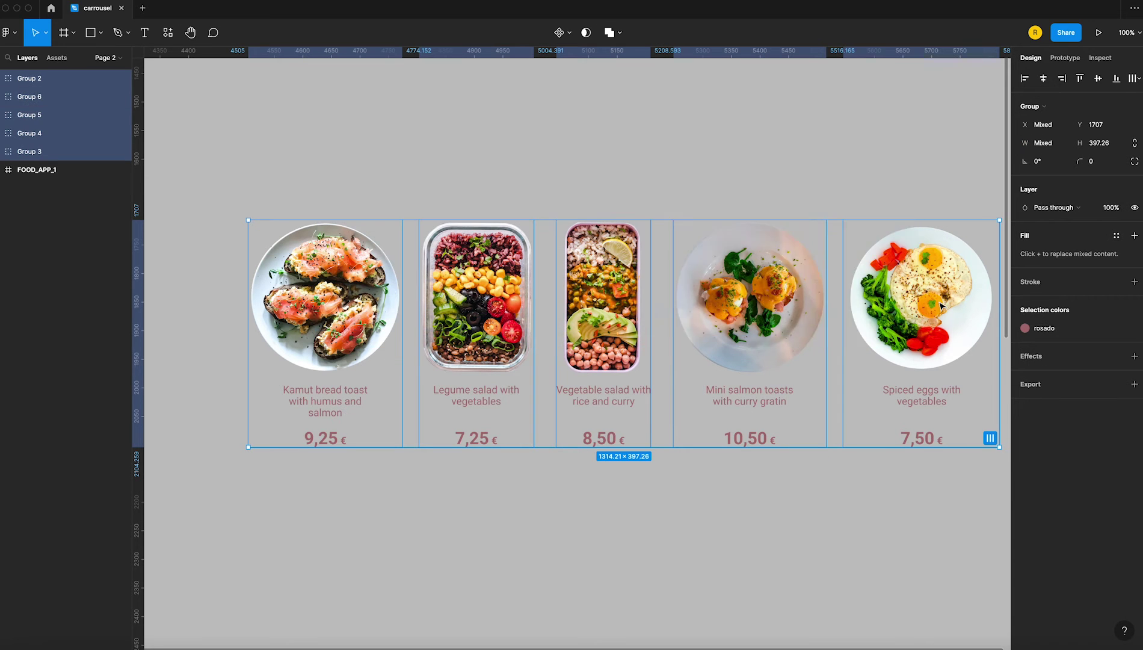
{"action": "left_click", "coordinate": [1136, 78]}
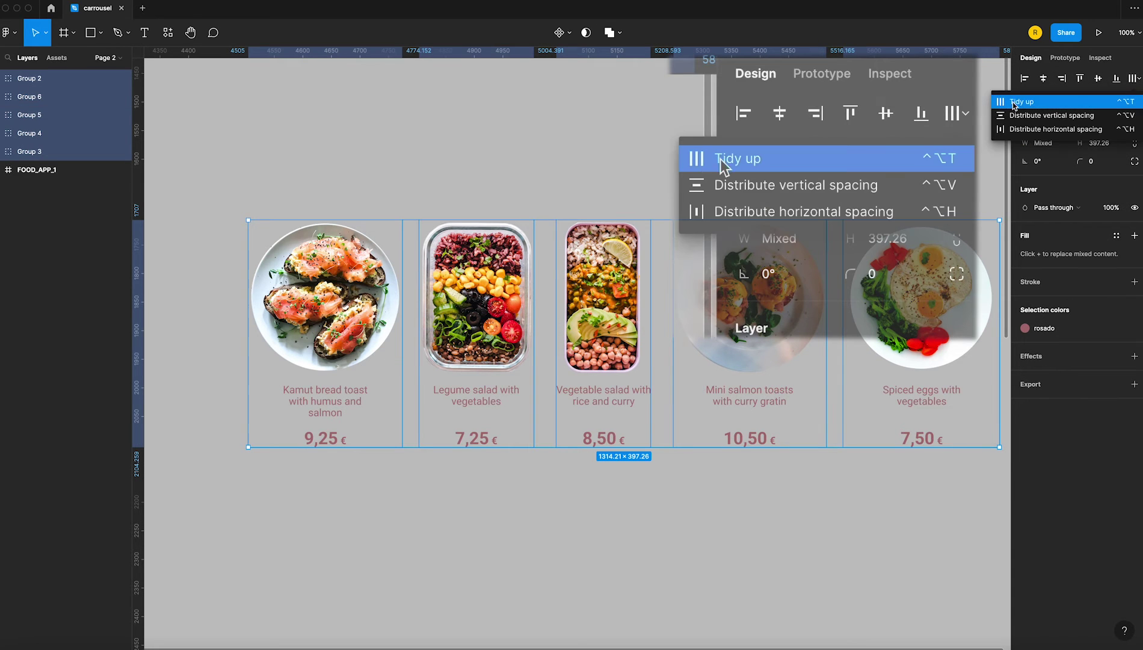
{"action": "left_click", "coordinate": [1019, 101]}
{"action": "left_click", "coordinate": [1038, 179]}
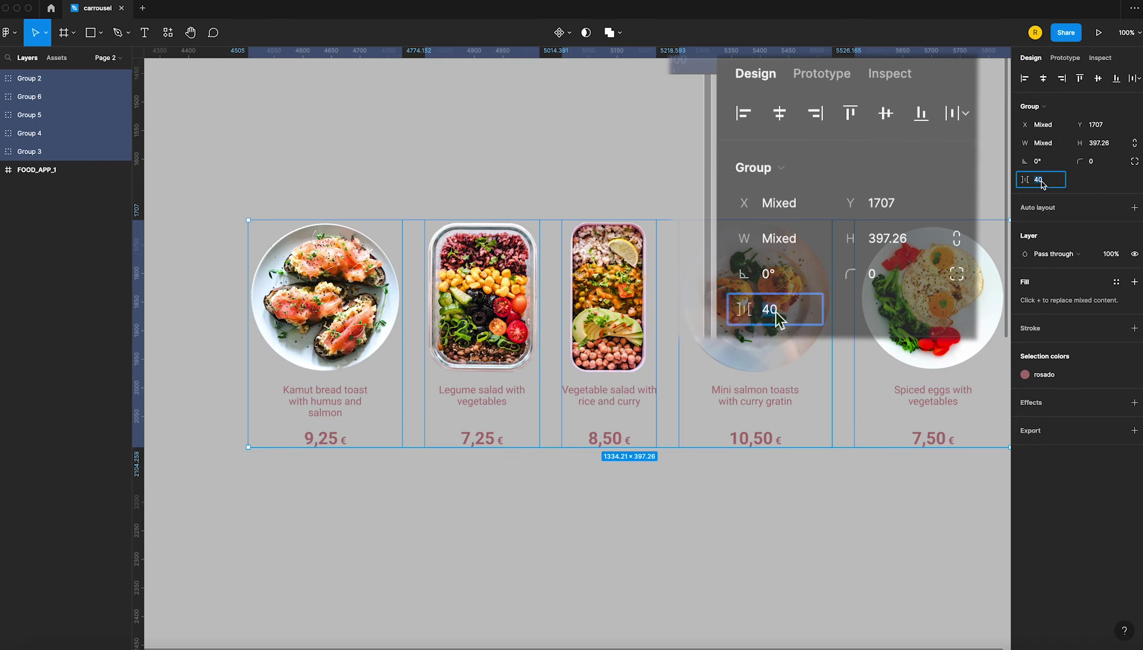
{"action": "type", "text": "3"}
{"action": "key", "text": "Return"}
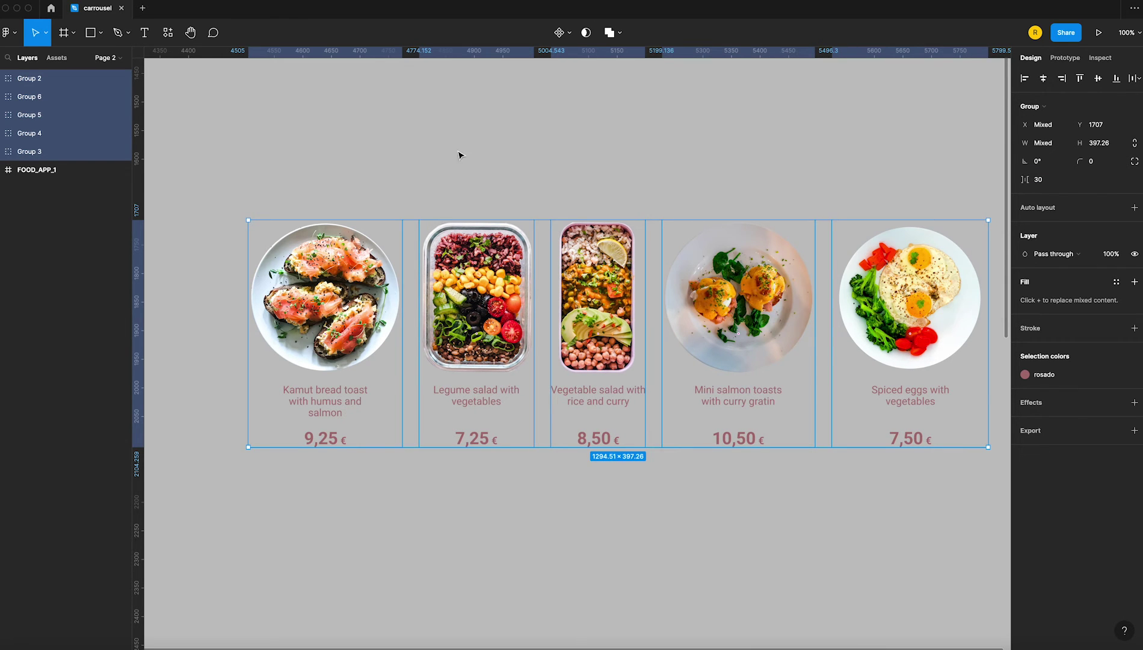
{"action": "left_click", "coordinate": [446, 163]}
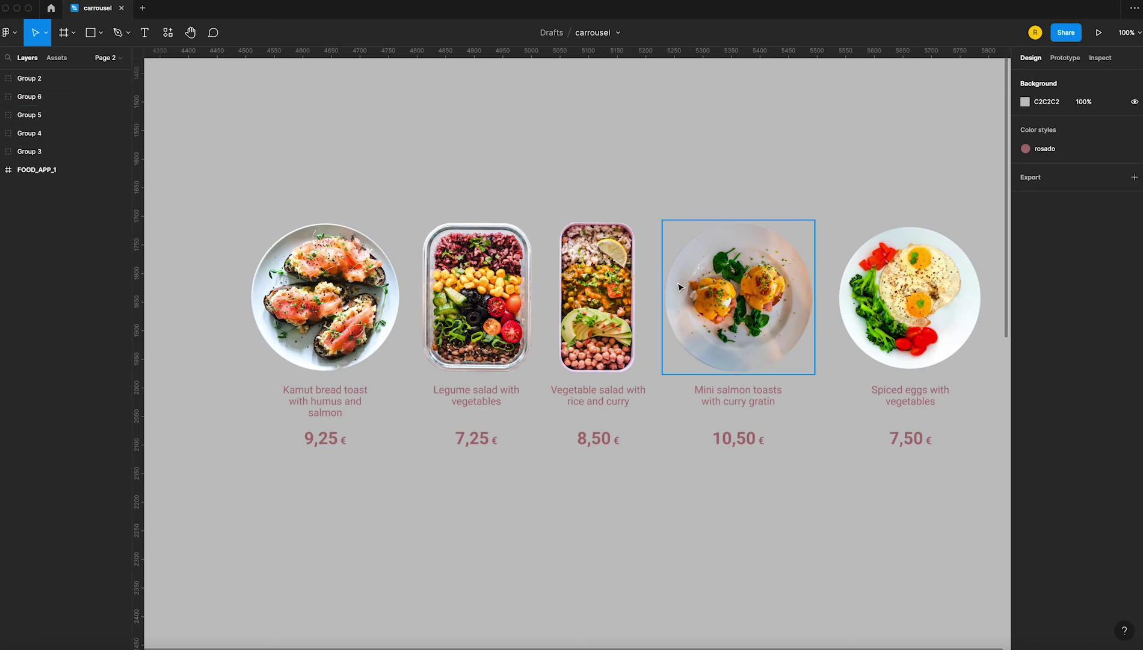
Step: Move the row of five dish groups into the FOOD_APP_1 frame
{"action": "key", "text": "minus"}
{"action": "left_click_drag", "start_coordinate": [454, 539], "coordinate": [520, 338]}
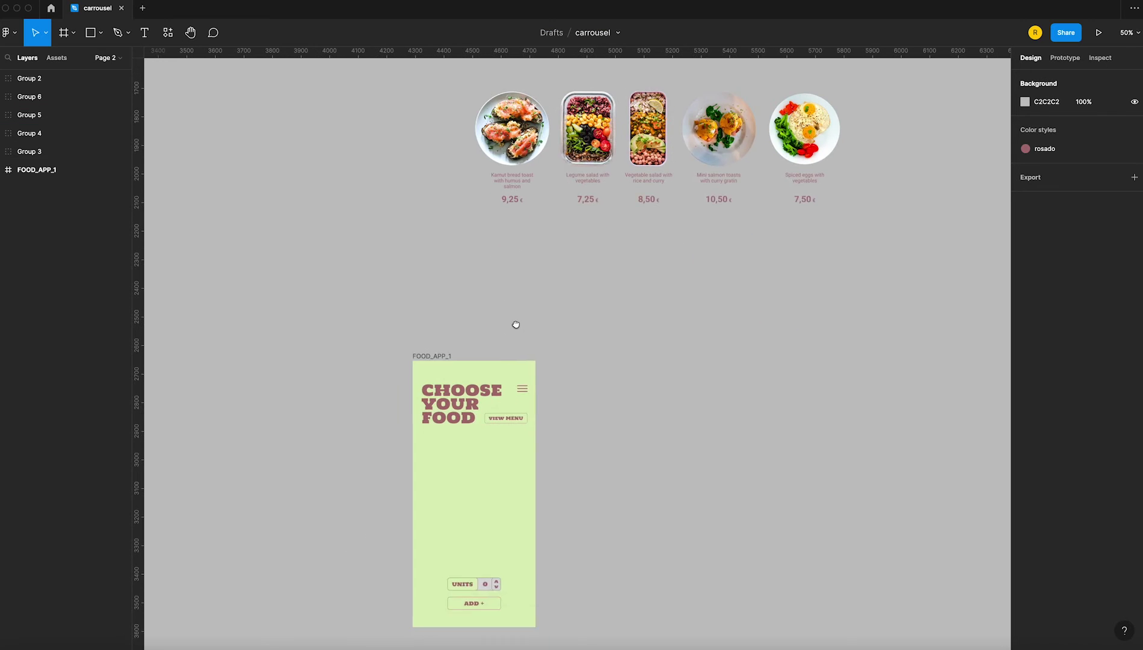
{"action": "left_click_drag", "start_coordinate": [426, 107], "coordinate": [906, 223]}
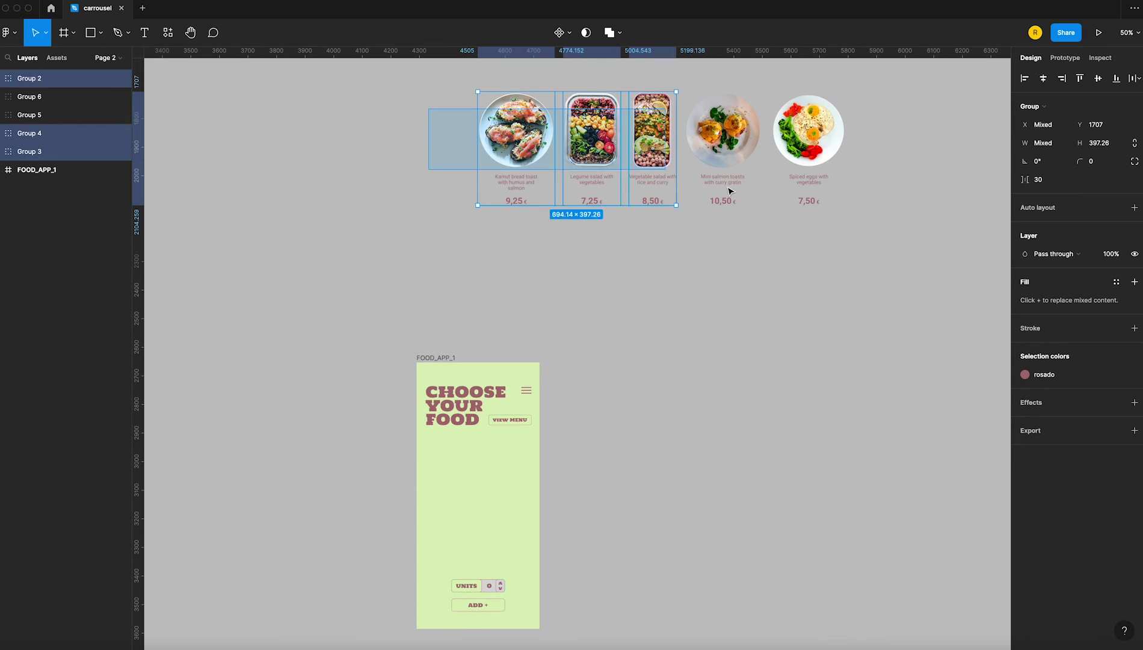
{"action": "left_click_drag", "start_coordinate": [529, 138], "coordinate": [493, 492]}
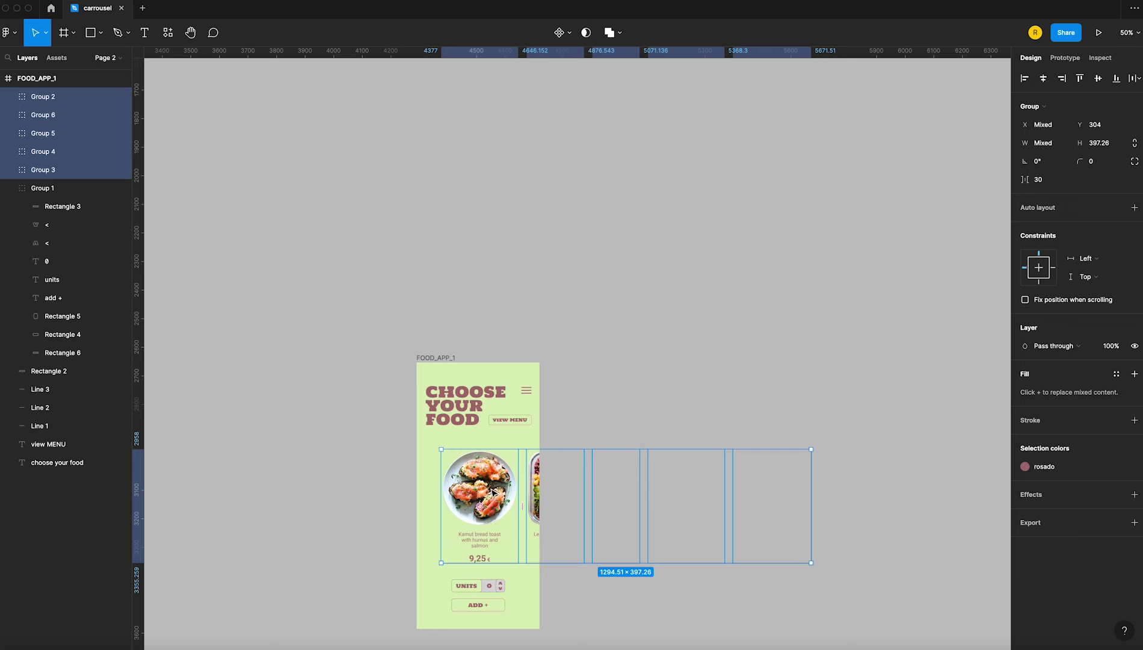
Step: Turn off Clip content on the FOOD_APP_1 frame
{"action": "left_click", "coordinate": [440, 357]}
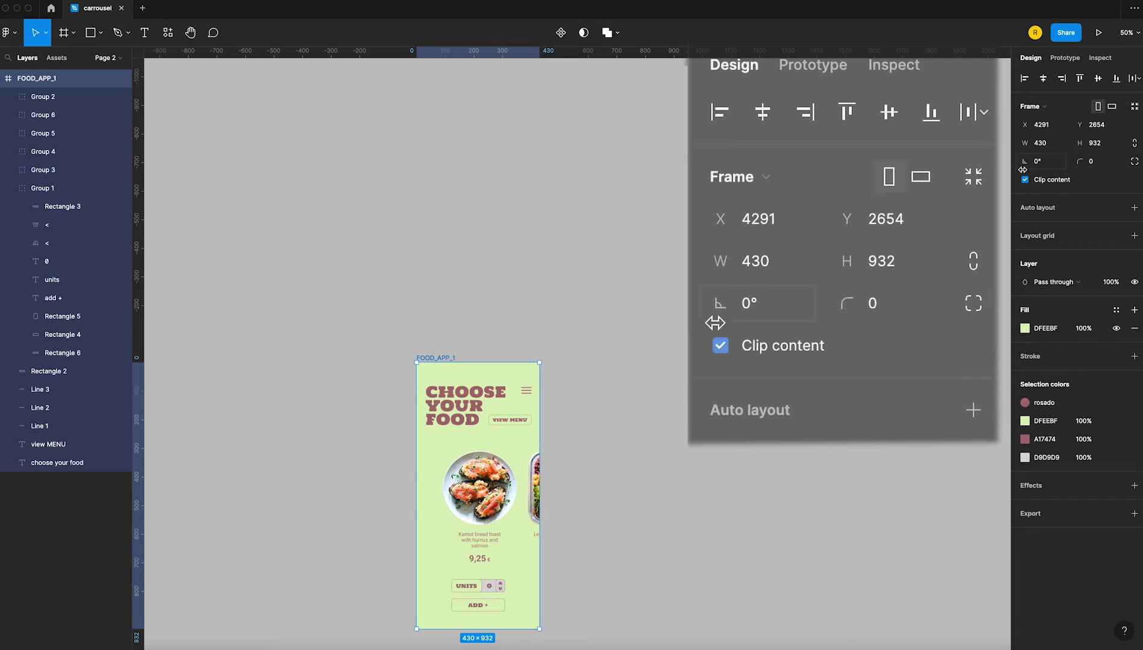
{"action": "left_click", "coordinate": [1024, 180]}
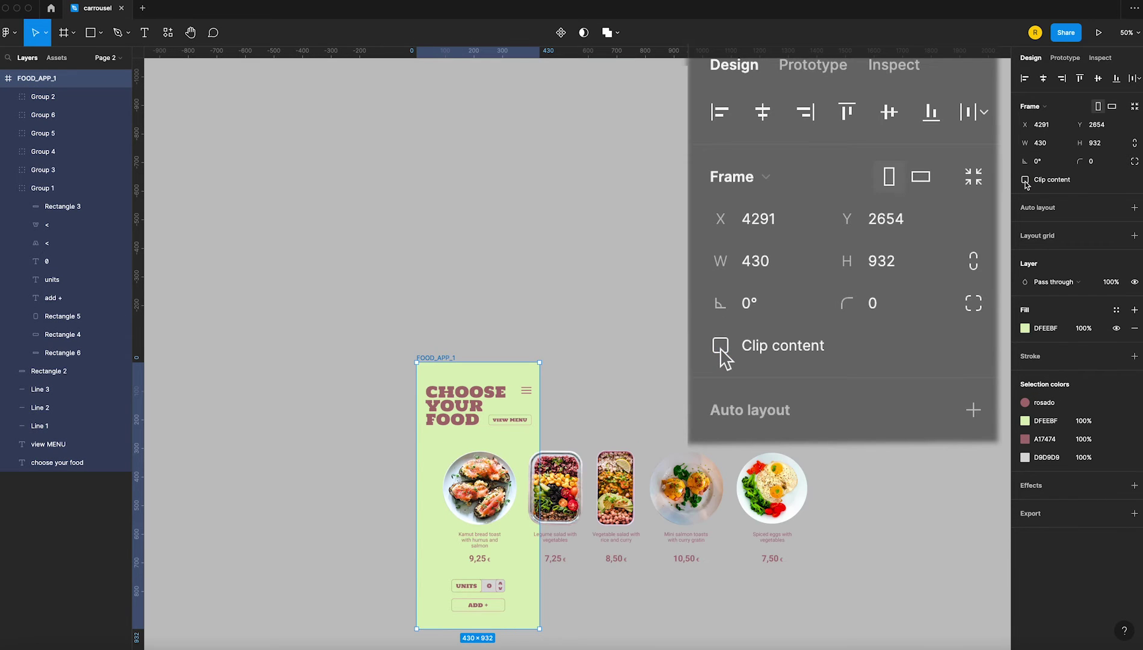
{"action": "left_click", "coordinate": [611, 433]}
Step: Add a horizontal guide along the top of the food cards
{"action": "scroll", "coordinate": [626, 411], "scroll_direction": "down", "scroll_amount": 2}
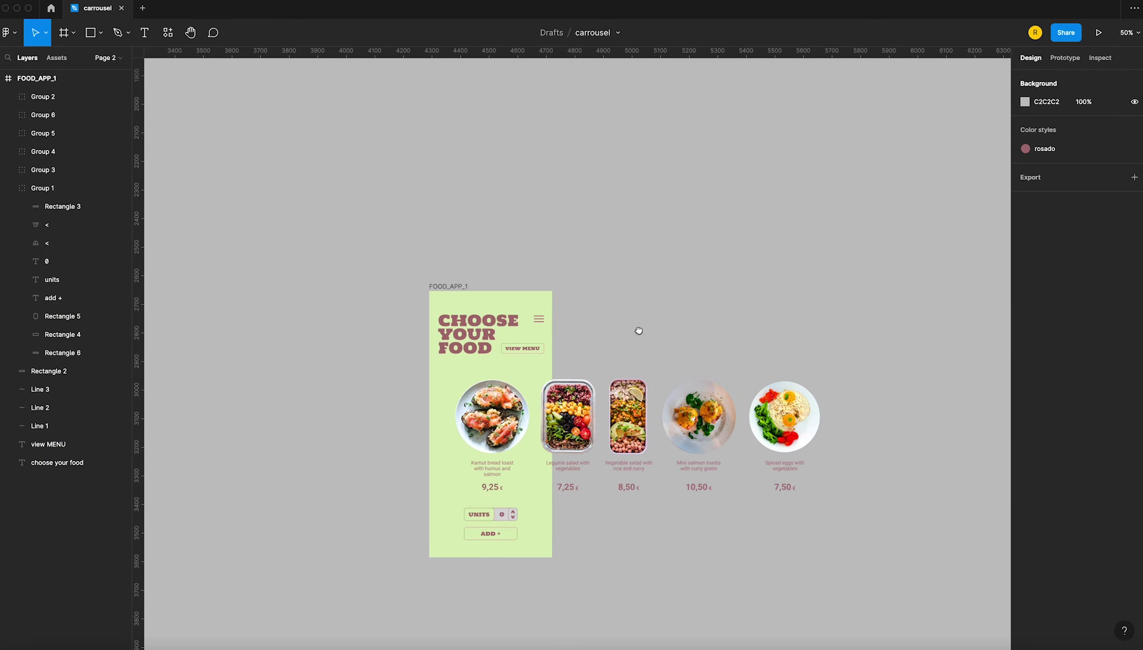
{"action": "scroll", "coordinate": [783, 458], "scroll_direction": "up", "scroll_amount": 3}
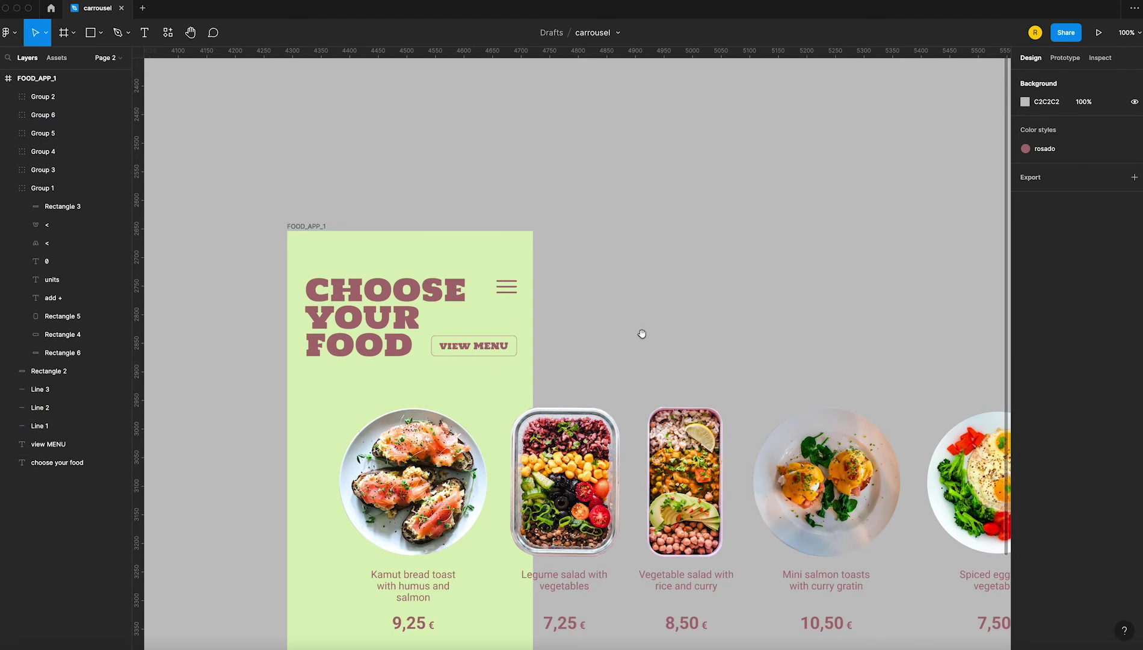
{"action": "scroll", "coordinate": [643, 334], "scroll_direction": "up", "scroll_amount": 3}
{"action": "left_click_drag", "start_coordinate": [574, 180], "coordinate": [548, 176]}
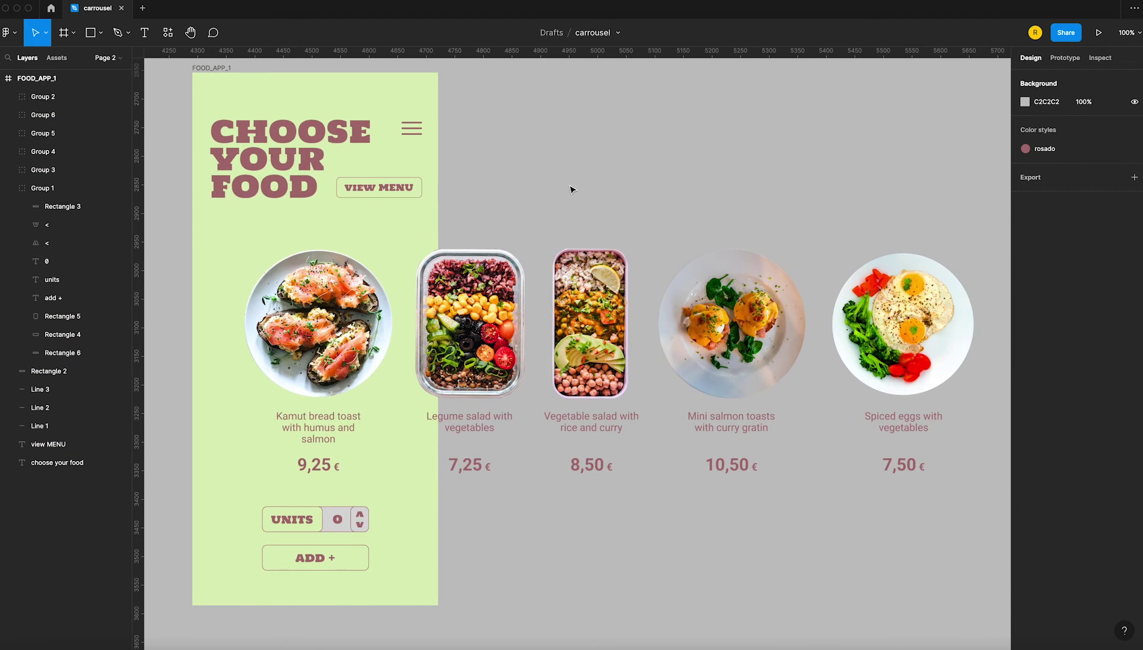
{"action": "scroll", "coordinate": [571, 189], "scroll_direction": "left", "scroll_amount": 1}
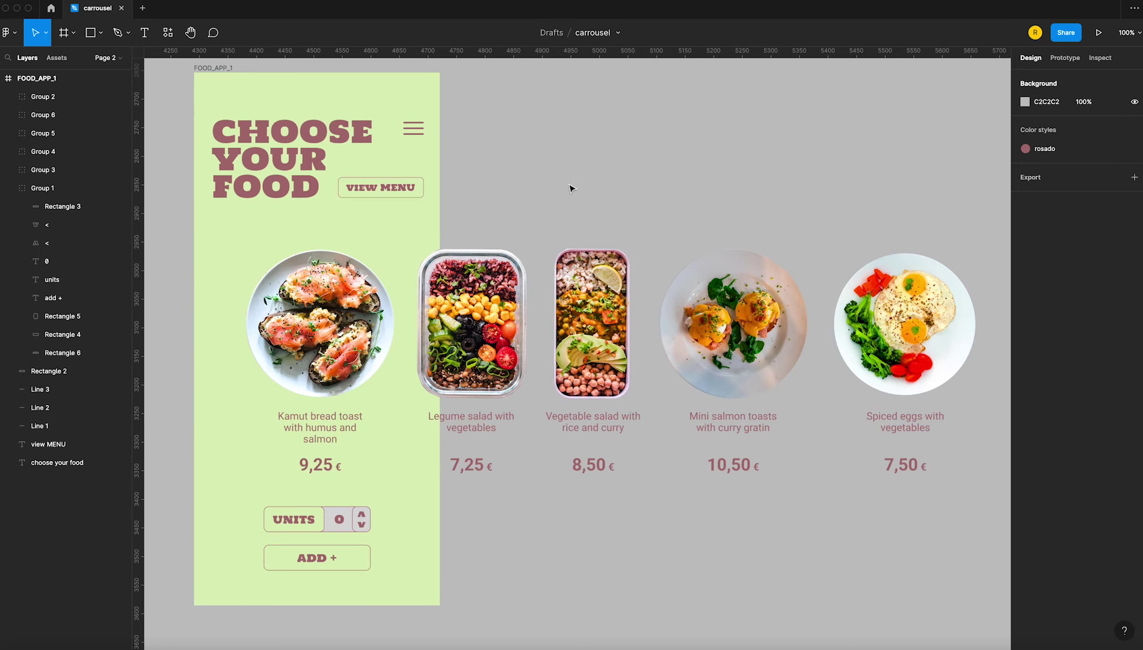
{"action": "left_click_drag", "start_coordinate": [245, 50], "coordinate": [230, 249]}
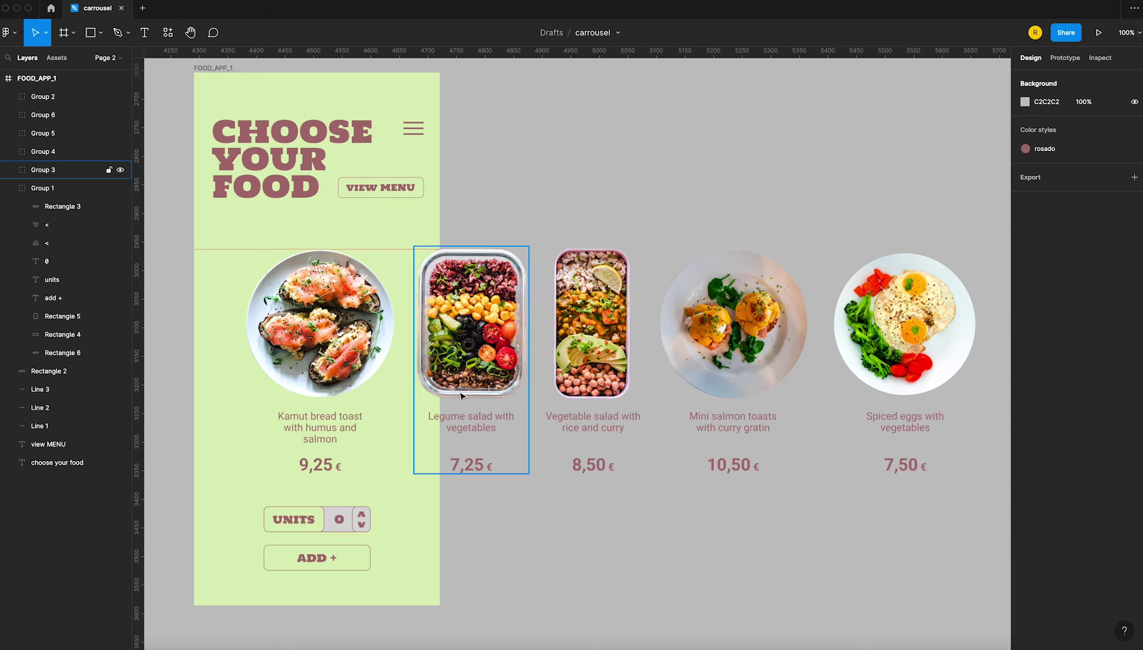
Step: Add a vertical guide at the cards' left edge and a horizontal guide below the photos
{"action": "left_click", "coordinate": [319, 349]}
{"action": "left_click", "coordinate": [471, 349], "text": "shift"}
{"action": "left_click", "coordinate": [593, 361], "text": "shift"}
{"action": "left_click", "coordinate": [675, 364], "text": "shift"}
{"action": "left_click", "coordinate": [884, 348], "text": "shift"}
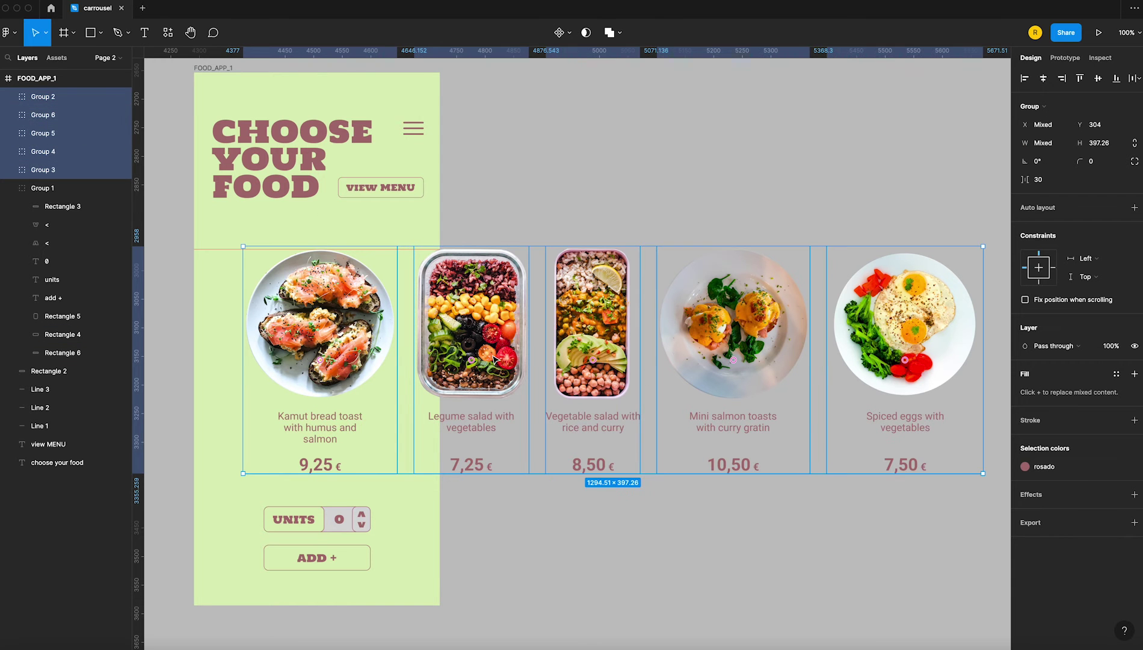
{"action": "left_click_drag", "start_coordinate": [138, 349], "coordinate": [247, 349]}
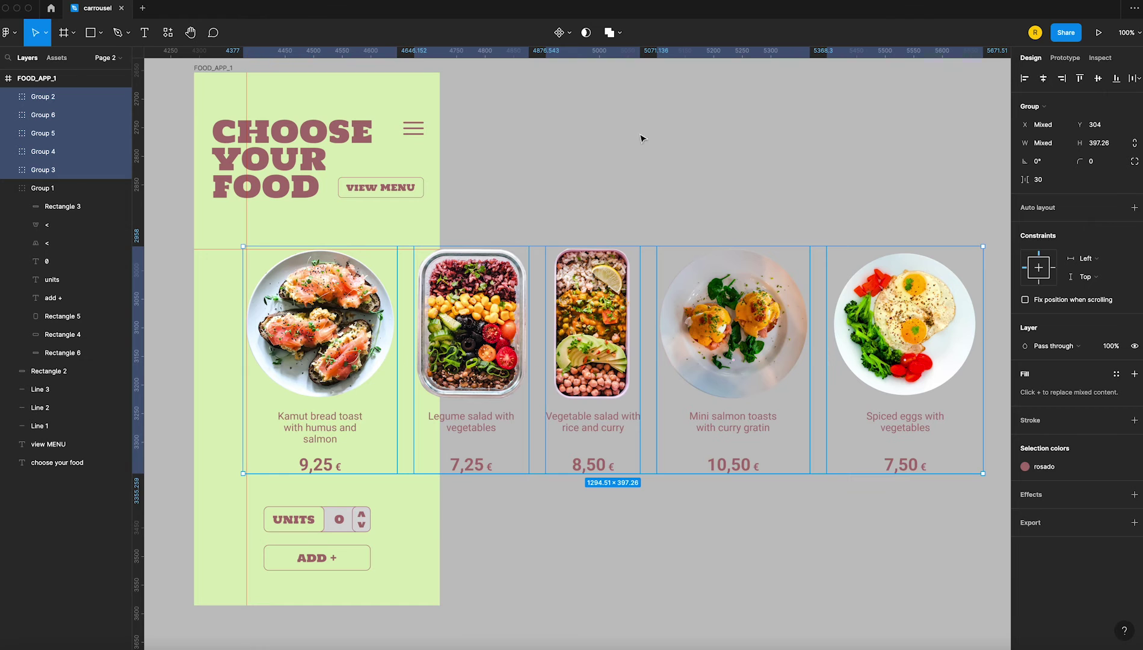
{"action": "left_click_drag", "start_coordinate": [366, 55], "coordinate": [201, 397]}
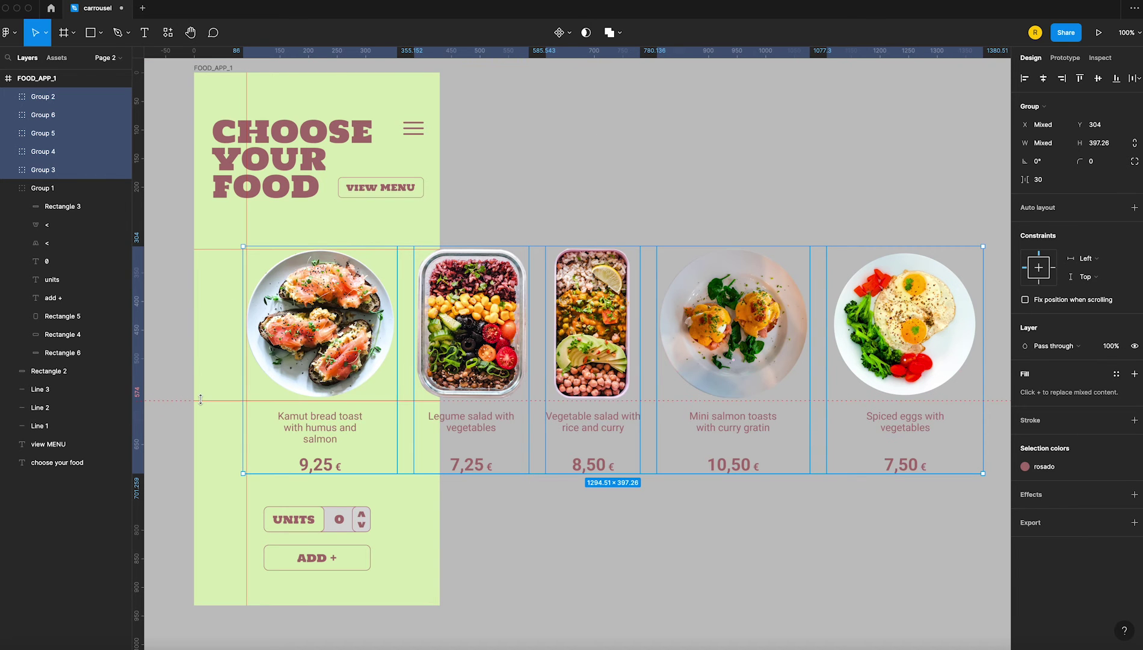
{"action": "left_click", "coordinate": [542, 201]}
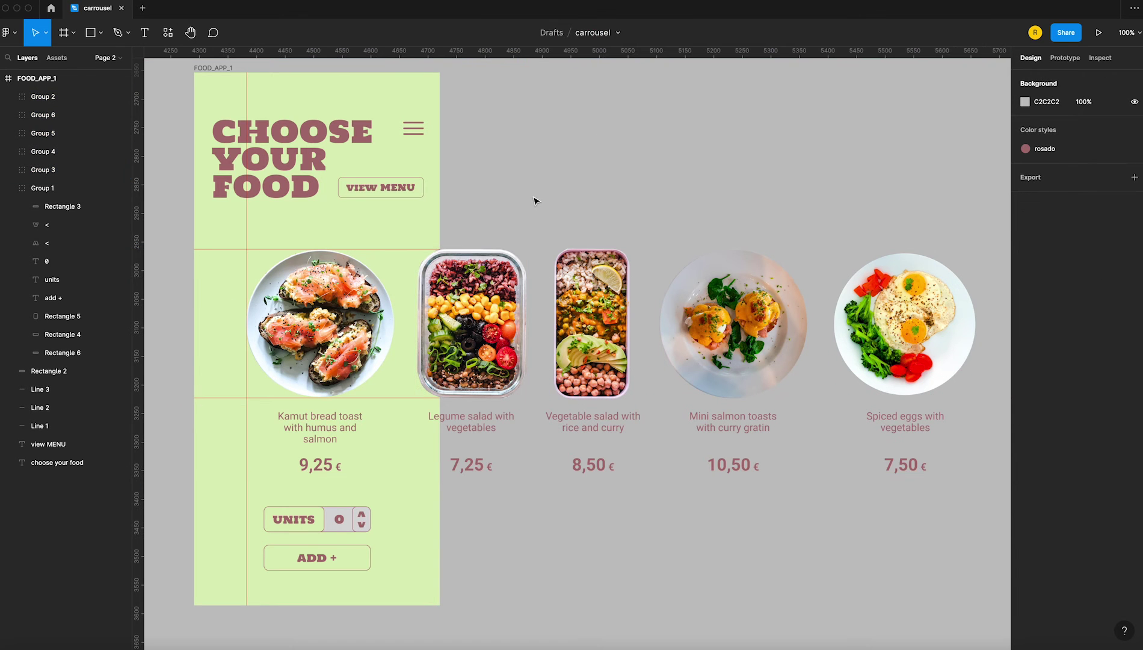
{"action": "left_click", "coordinate": [470, 391]}
Step: Set the four side cards to 250 px height, move them down, and add a photo guide
{"action": "left_click", "coordinate": [588, 406], "text": "shift"}
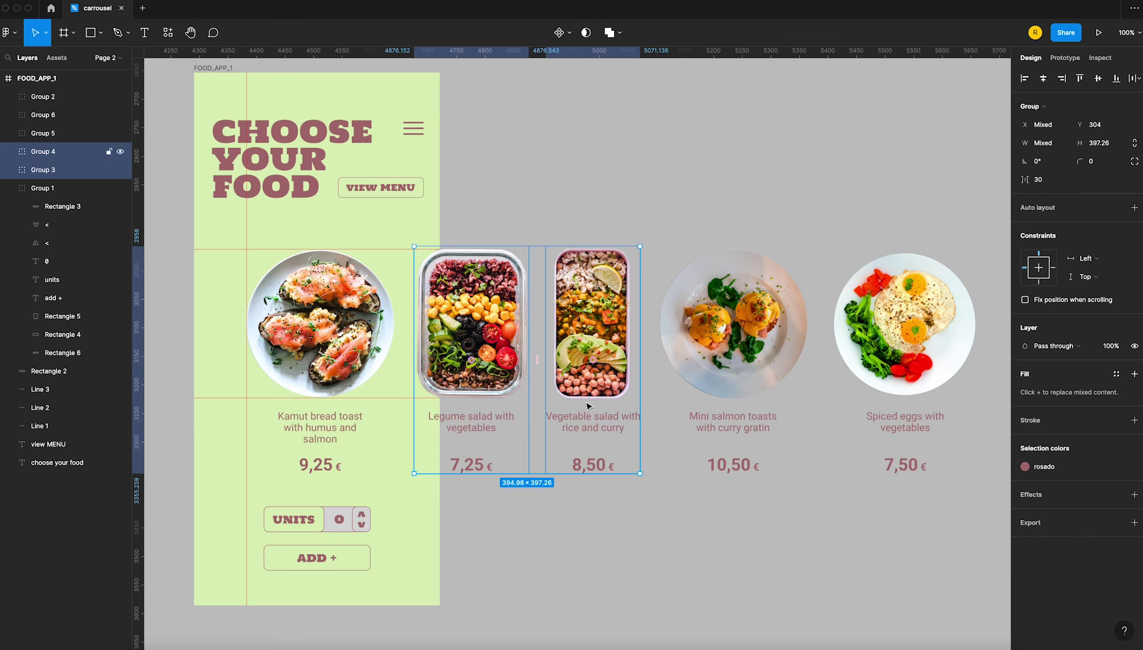
{"action": "left_click", "coordinate": [737, 373], "text": "shift"}
{"action": "left_click", "coordinate": [911, 378], "text": "shift"}
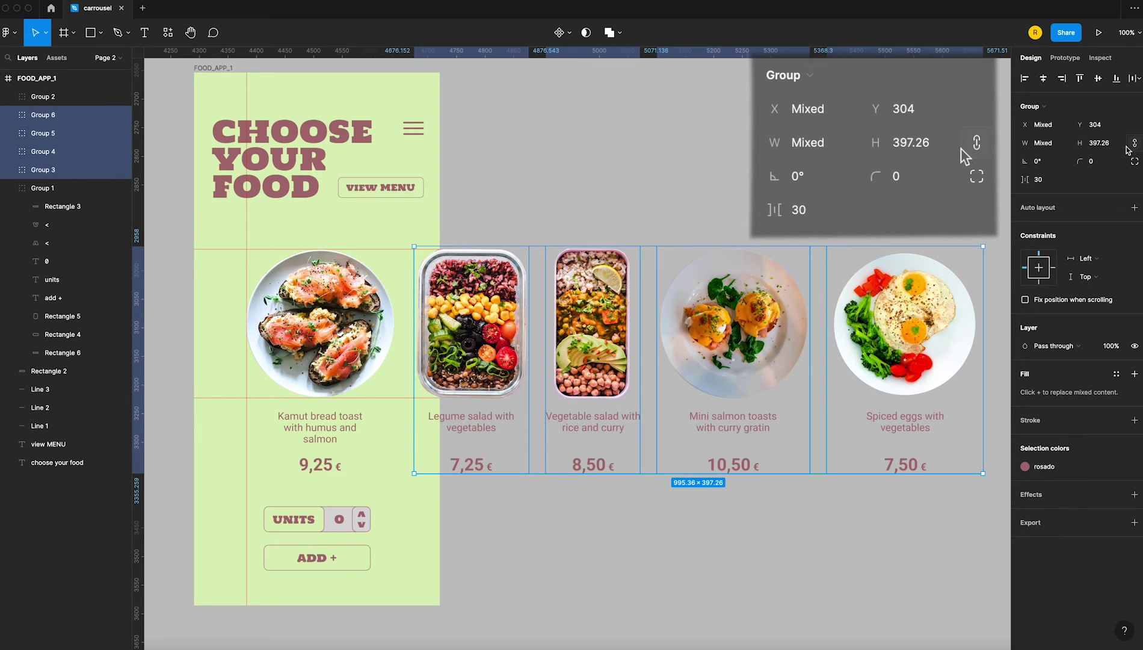
{"action": "left_click", "coordinate": [1107, 148]}
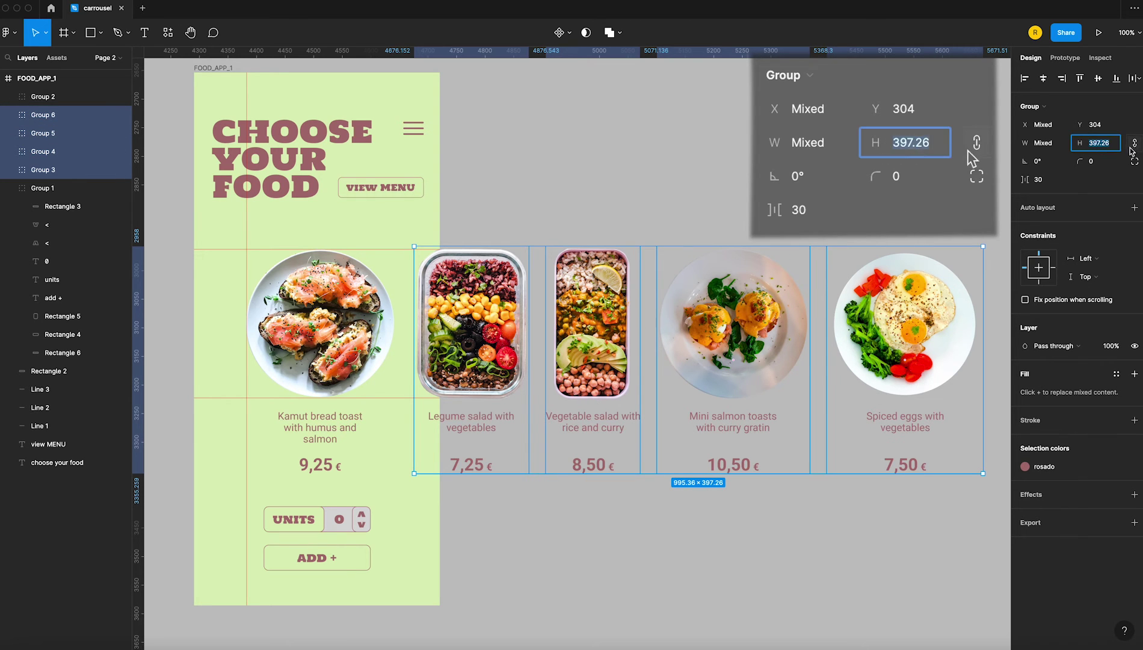
{"action": "type", "text": "250"}
{"action": "key", "text": "Return"}
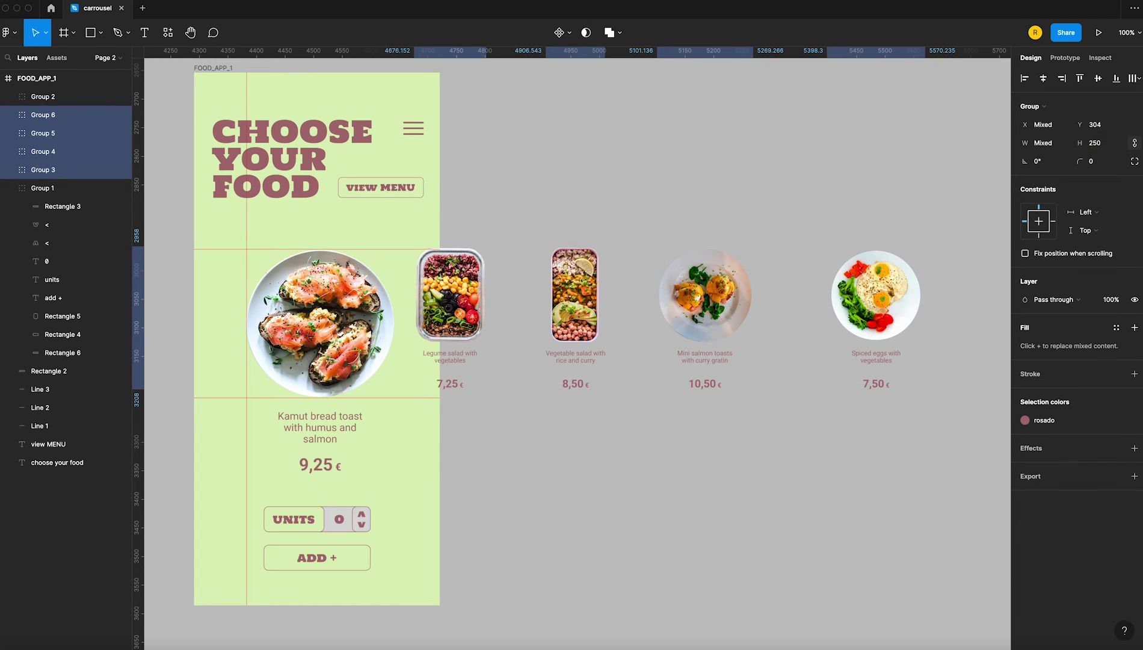
{"action": "mouse_move", "coordinate": [915, 380]}
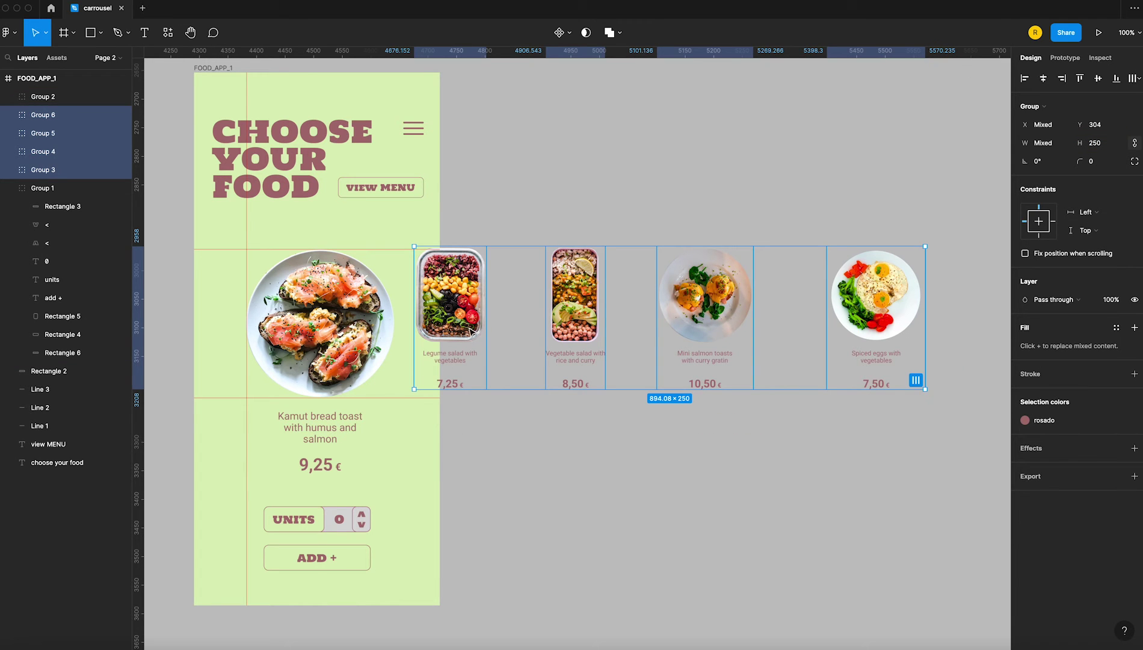
{"action": "left_click_drag", "start_coordinate": [466, 330], "coordinate": [467, 360]}
{"action": "left_click_drag", "start_coordinate": [289, 53], "coordinate": [283, 323]}
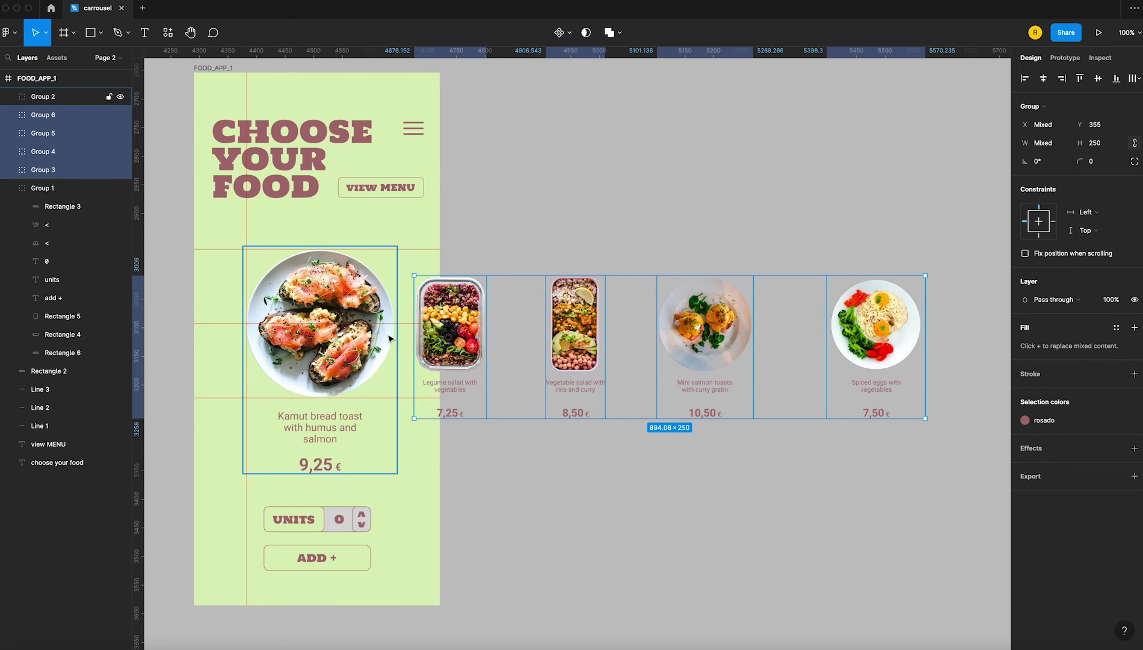
Step: Distribute all five cards, including the Kamut toast card, with 30 px horizontal gaps
{"action": "left_click", "coordinate": [339, 386], "text": "shift"}
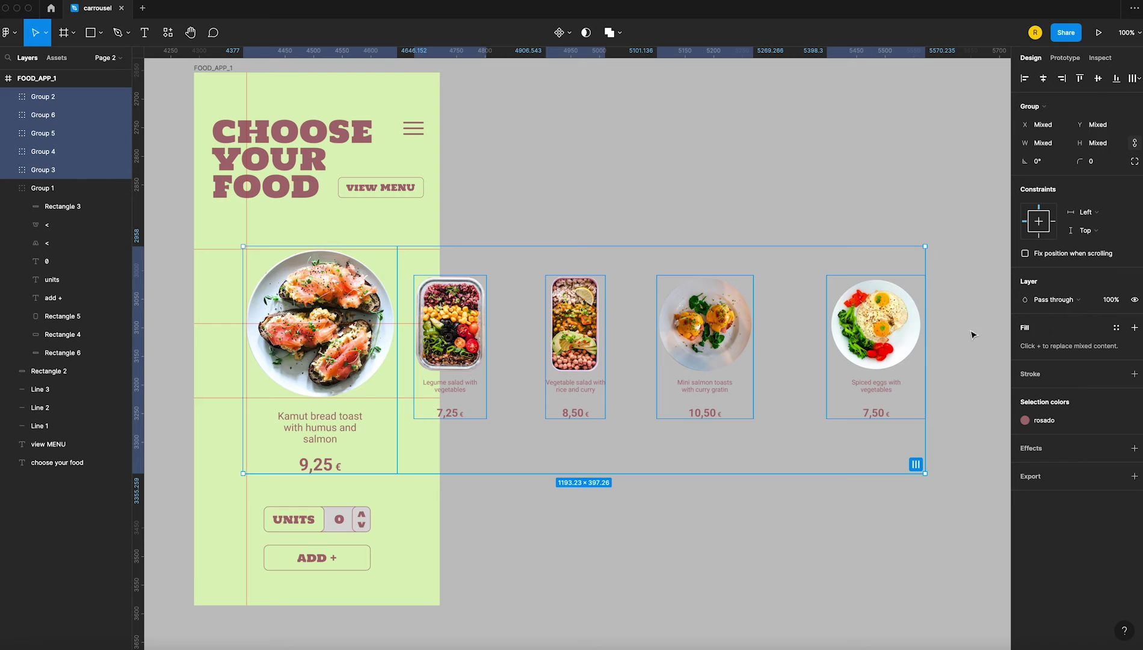
{"action": "left_click", "coordinate": [1137, 79]}
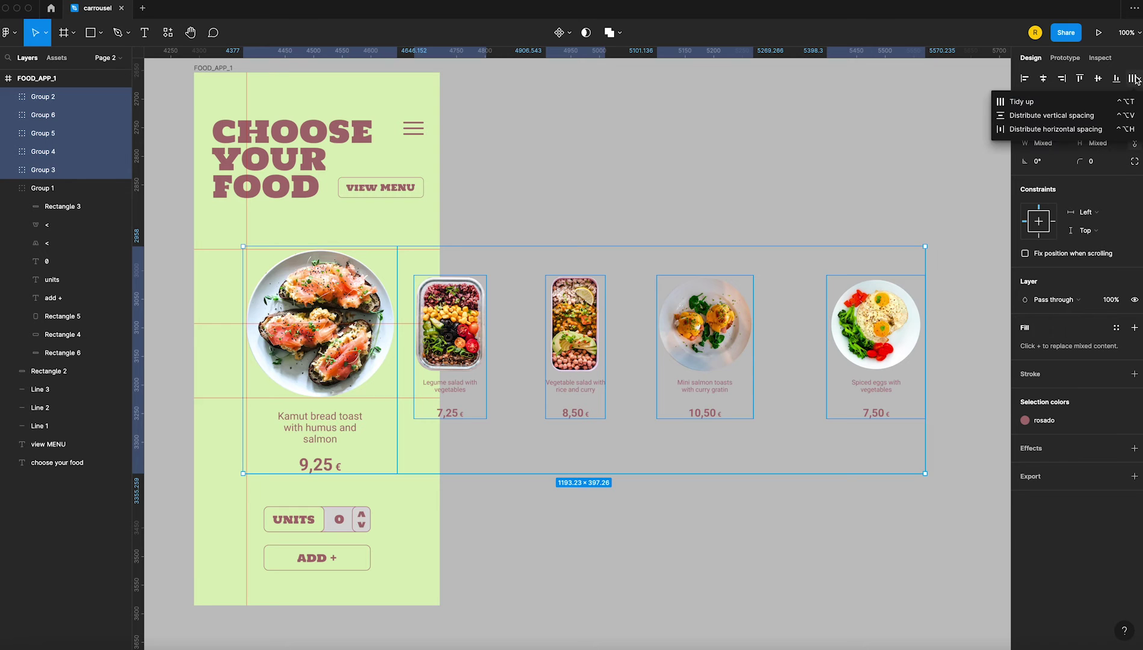
{"action": "left_click", "coordinate": [1035, 130]}
{"action": "left_click", "coordinate": [1050, 182]}
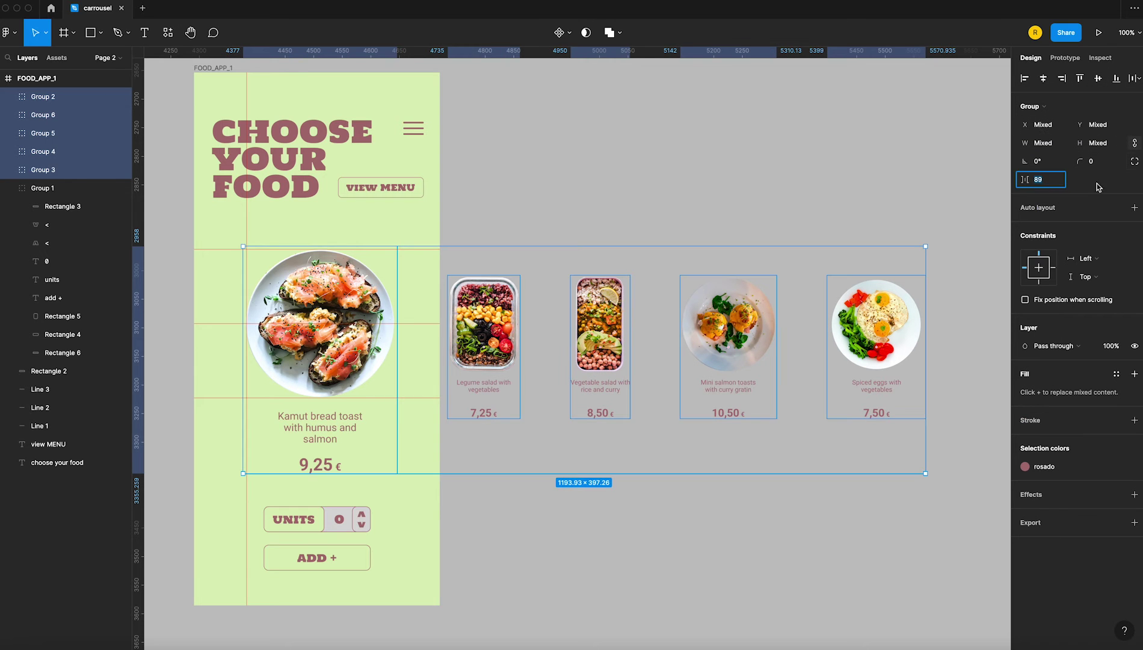
{"action": "type", "text": "30"}
{"action": "key", "text": "Return"}
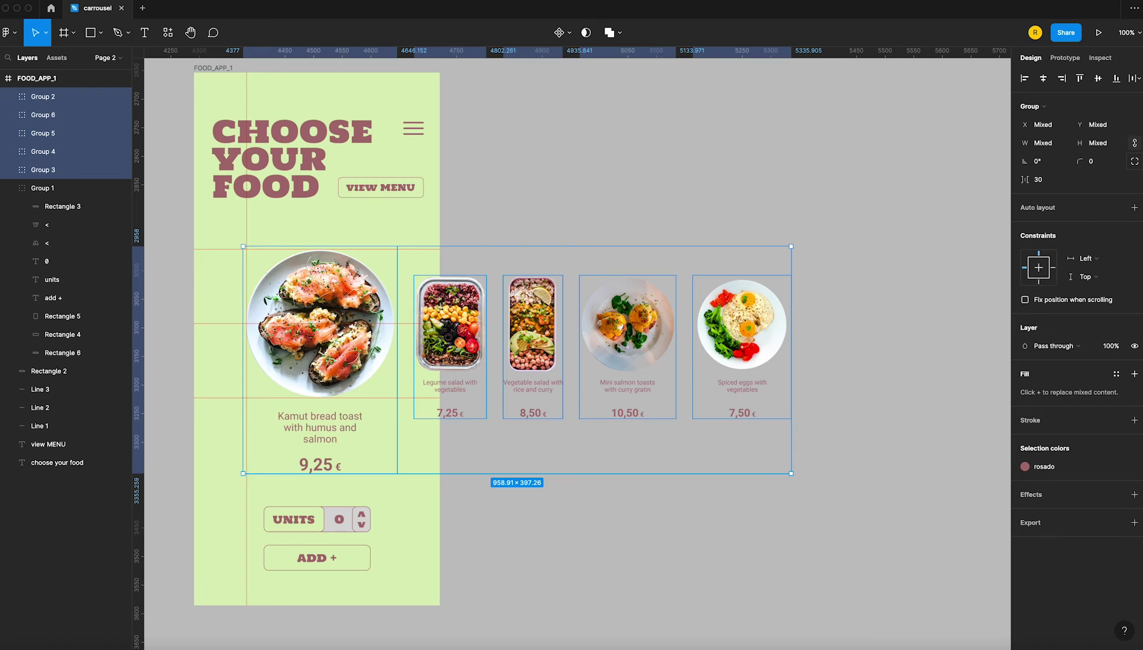
{"action": "left_click", "coordinate": [530, 203]}
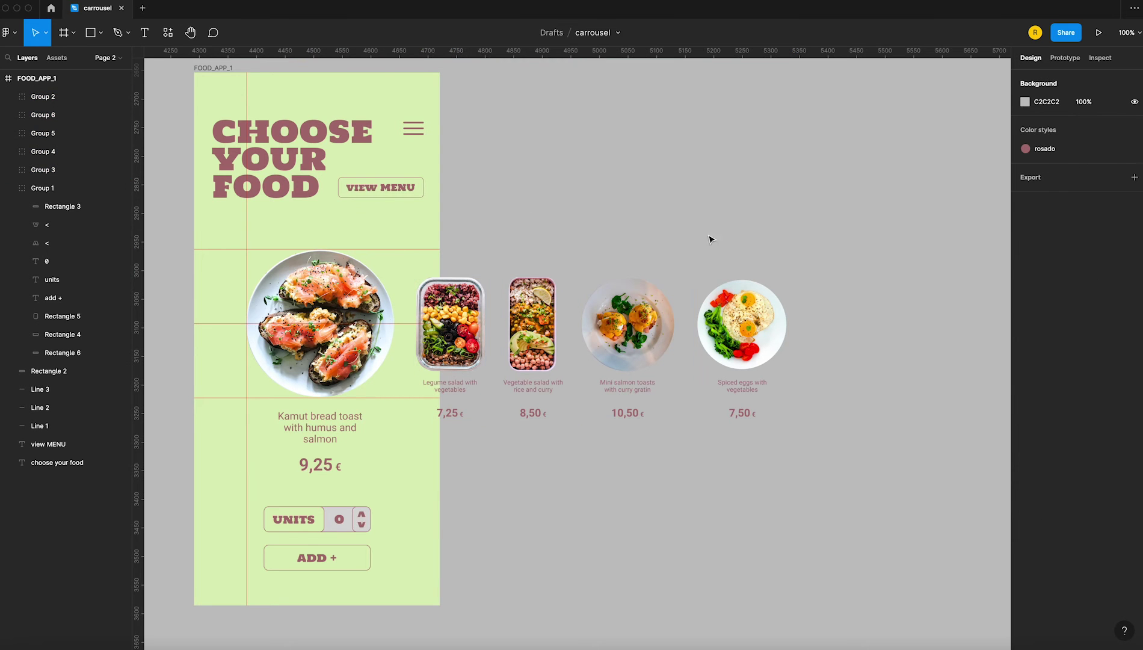
Step: Turn Clip content back on for the FOOD_APP_1 frame
{"action": "left_click", "coordinate": [211, 70]}
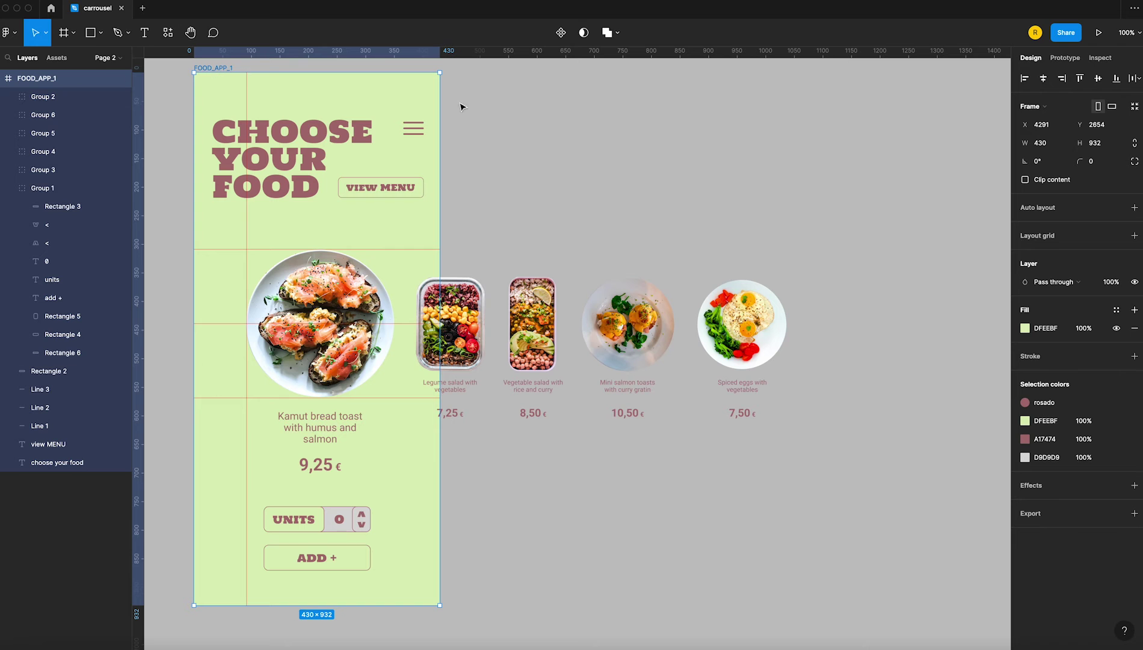
{"action": "left_click", "coordinate": [1025, 180]}
{"action": "left_click", "coordinate": [611, 192]}
Step: Duplicate the FOOD_APP_1 frame to its right
{"action": "scroll", "coordinate": [592, 199], "scroll_direction": "up", "scroll_amount": 2}
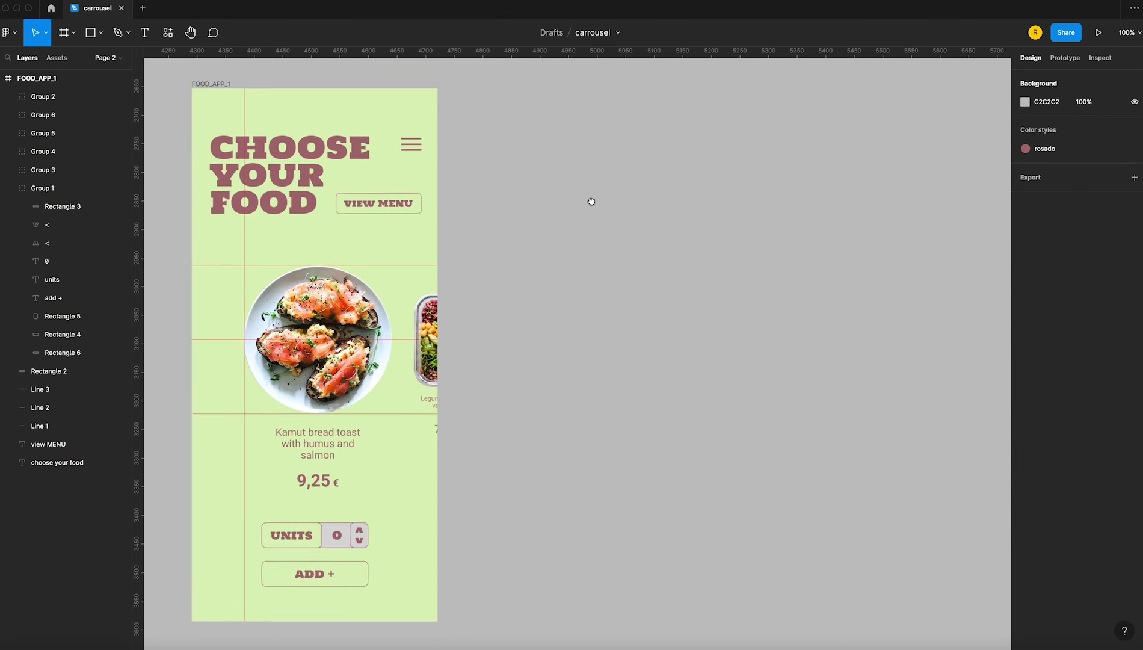
{"action": "scroll", "coordinate": [602, 204], "scroll_direction": "up", "scroll_amount": 3}
{"action": "mouse_move", "coordinate": [228, 112]}
{"action": "left_mouse_down"}
{"action": "mouse_move", "coordinate": [845, 134]}
{"action": "mouse_move", "coordinate": [829, 133]}
{"action": "left_mouse_up"}
{"action": "scroll", "coordinate": [658, 183], "scroll_direction": "right", "scroll_amount": 10}
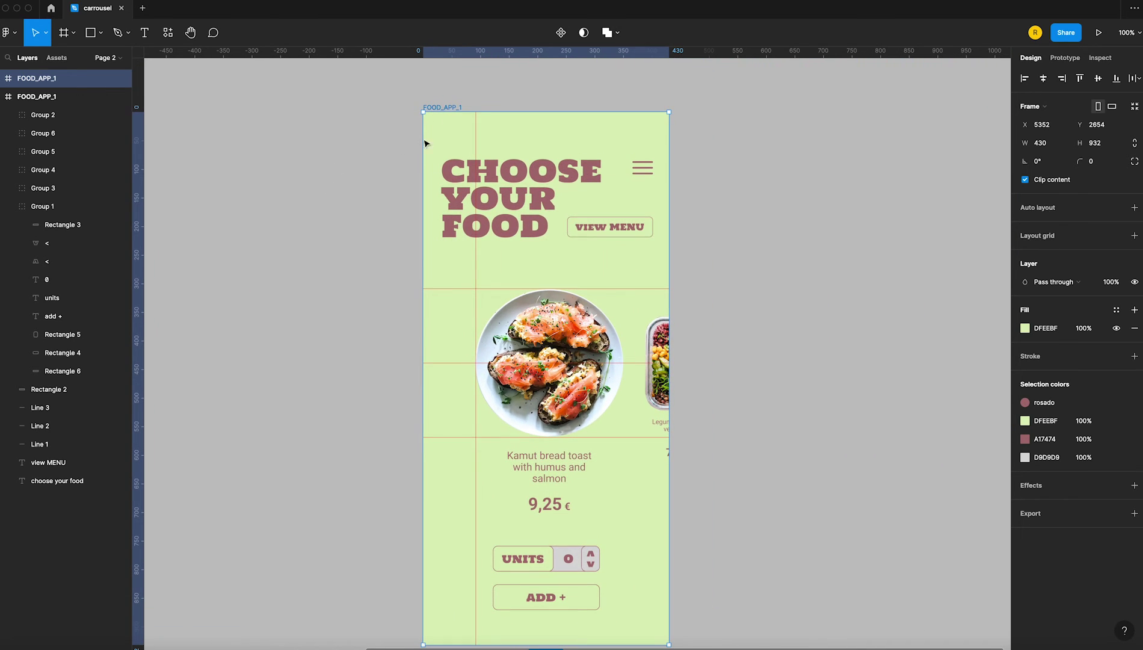
Step: Rename the copied frame to FOOD_APP_2
{"action": "double_click", "coordinate": [453, 106]}
{"action": "left_click", "coordinate": [459, 107]}
{"action": "type", "text": "2"}
{"action": "left_click", "coordinate": [341, 203]}
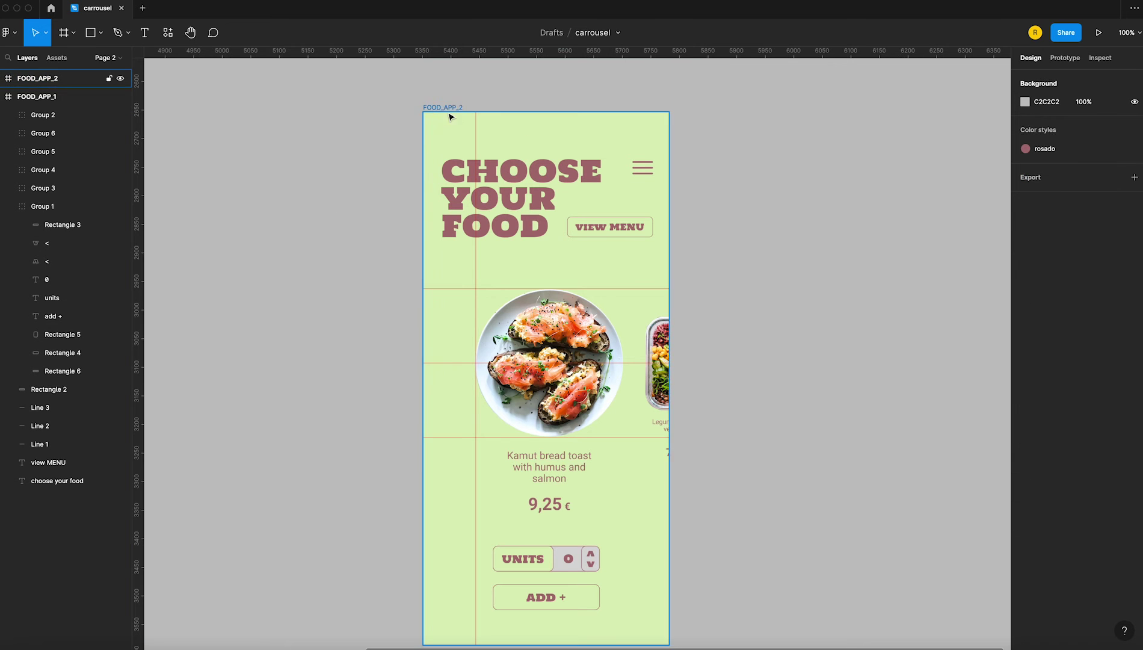
Step: Turn off Clip content on FOOD_APP_2
{"action": "left_click", "coordinate": [452, 108]}
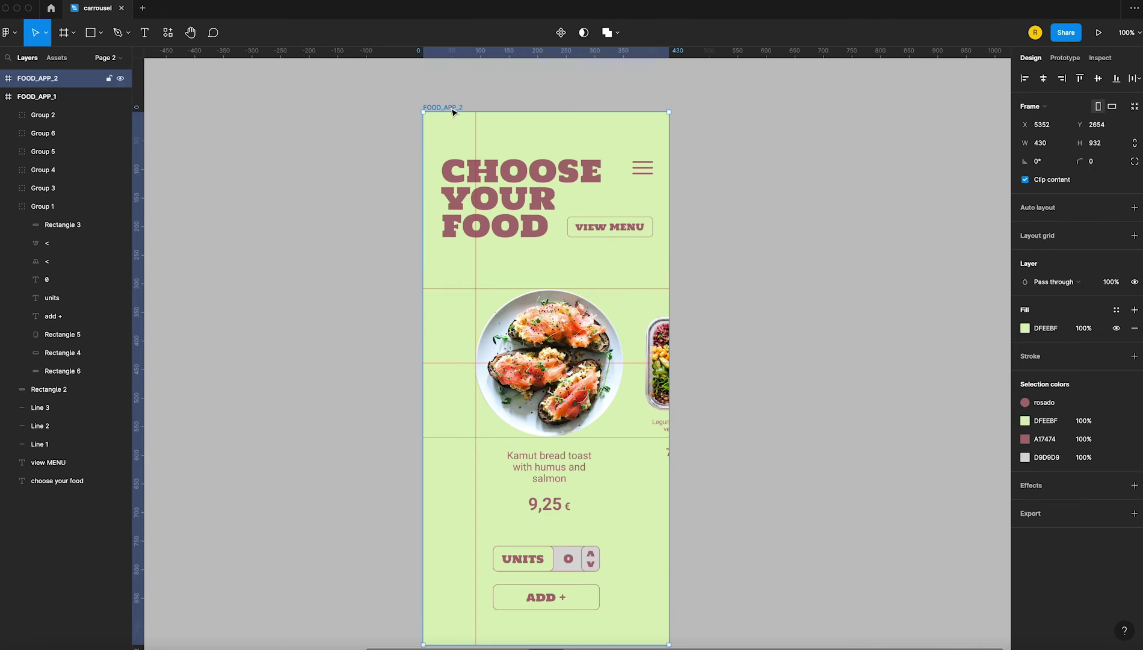
{"action": "left_click", "coordinate": [1025, 180]}
{"action": "left_click", "coordinate": [827, 257]}
Step: Shrink the Kamut bread toast card to 250 high and line it up with the other cards
{"action": "left_click_drag", "start_coordinate": [827, 257], "coordinate": [695, 245]}
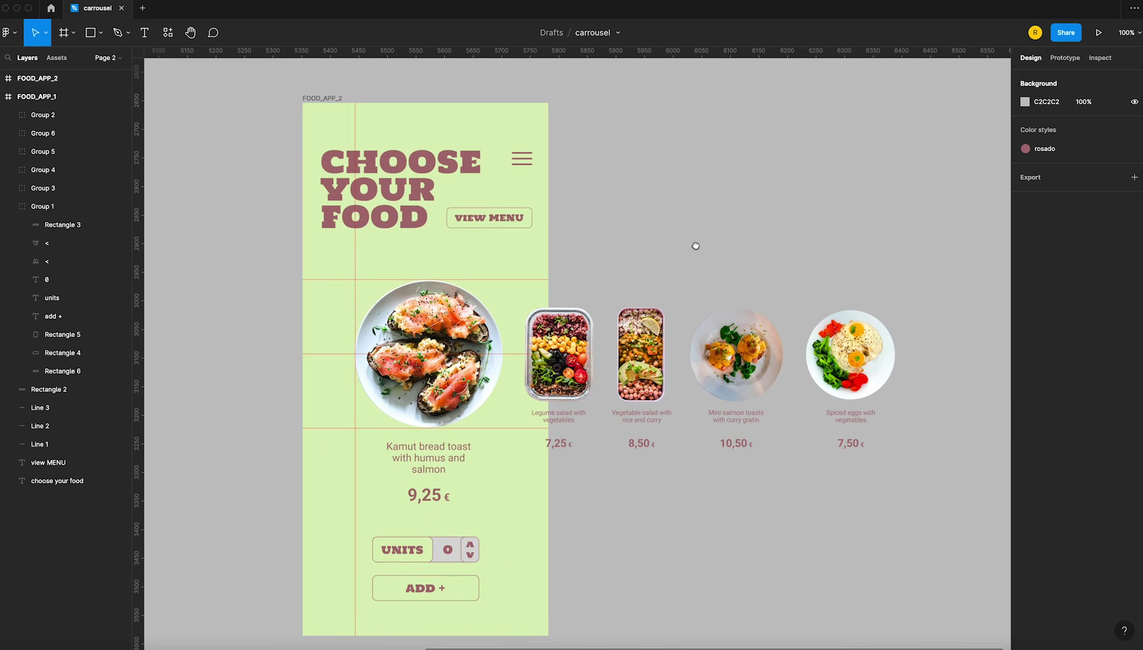
{"action": "left_click", "coordinate": [583, 379]}
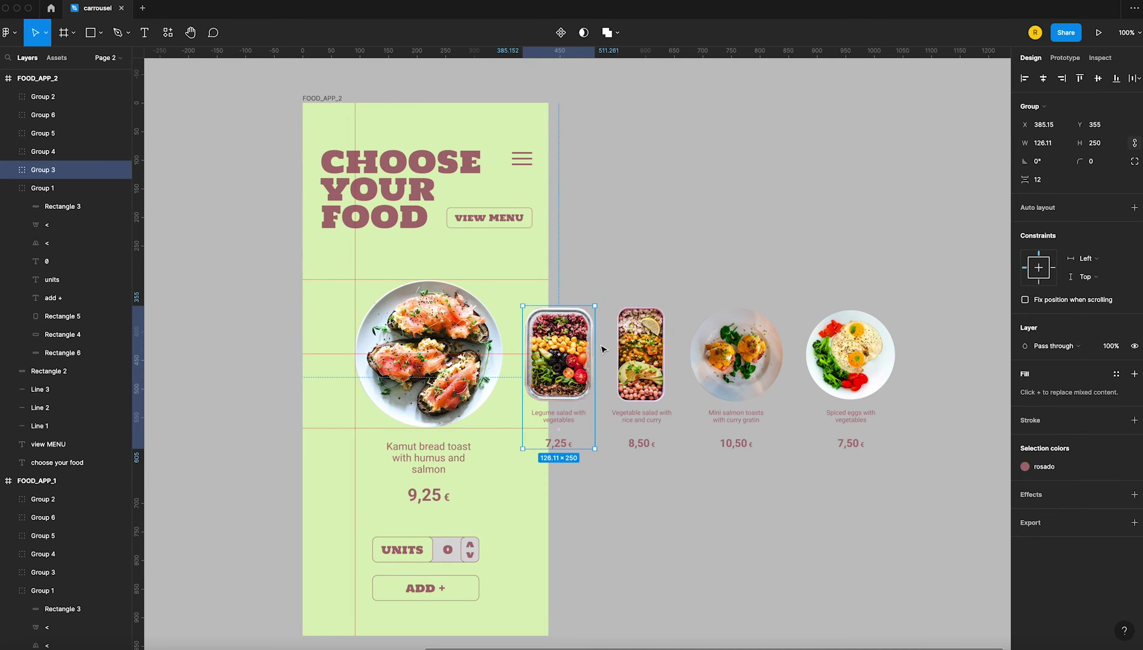
{"action": "left_click", "coordinate": [403, 355]}
{"action": "left_click", "coordinate": [1101, 144]}
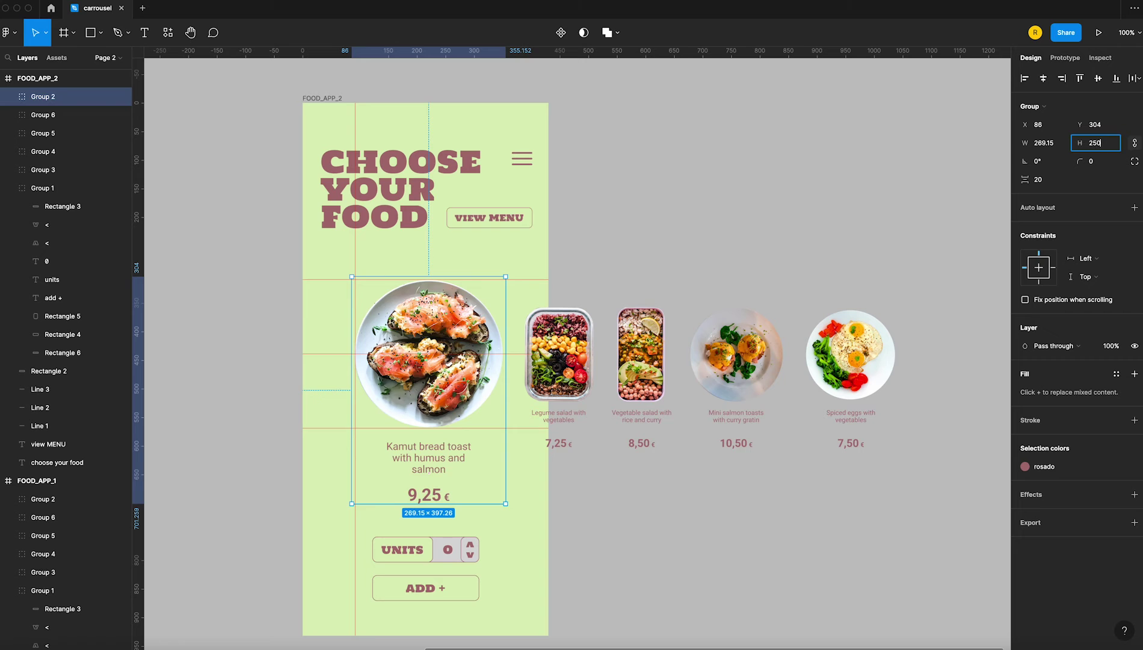
{"action": "key", "text": "Return"}
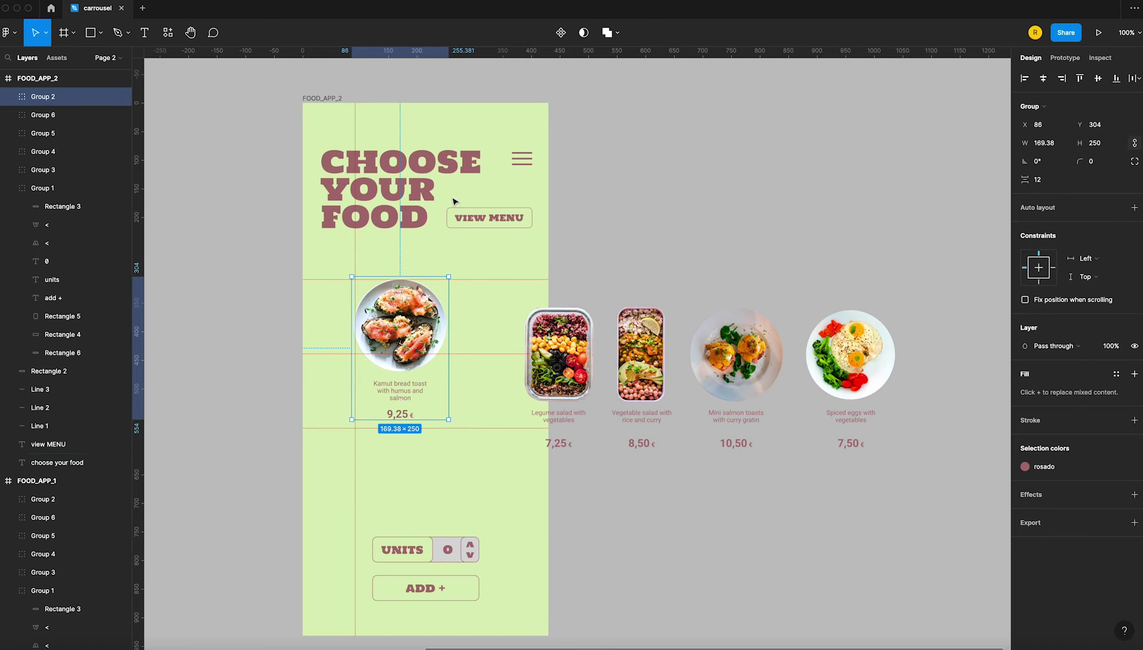
{"action": "left_click_drag", "start_coordinate": [397, 311], "coordinate": [403, 342]}
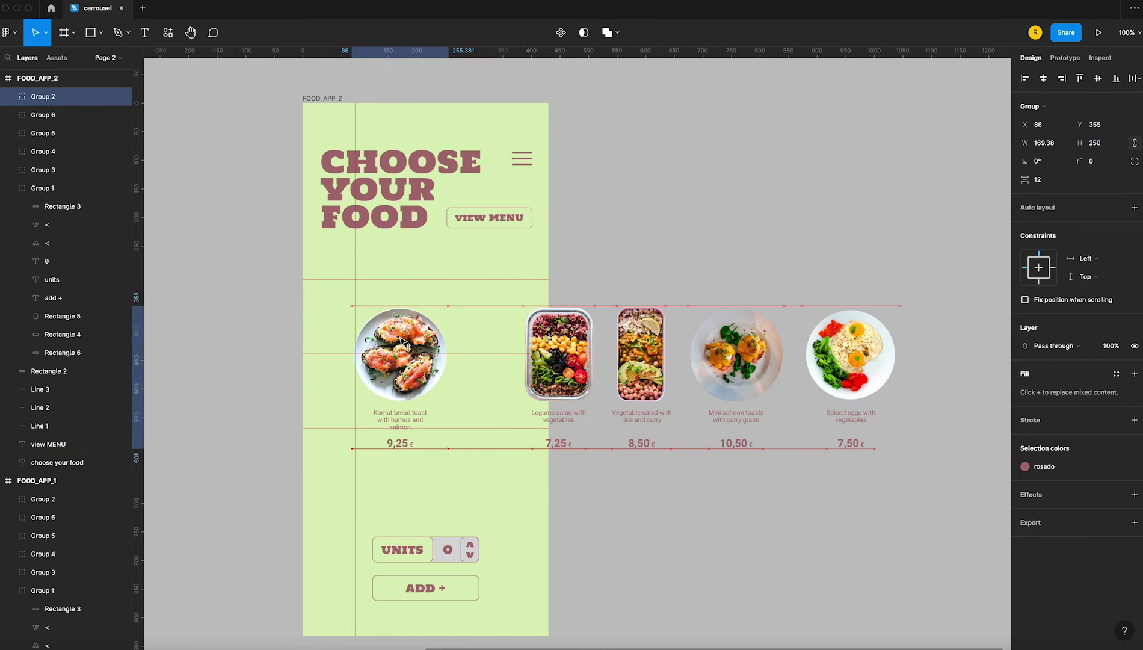
Step: Shift all five dish cards left together as one row
{"action": "left_click", "coordinate": [560, 361], "text": "shift"}
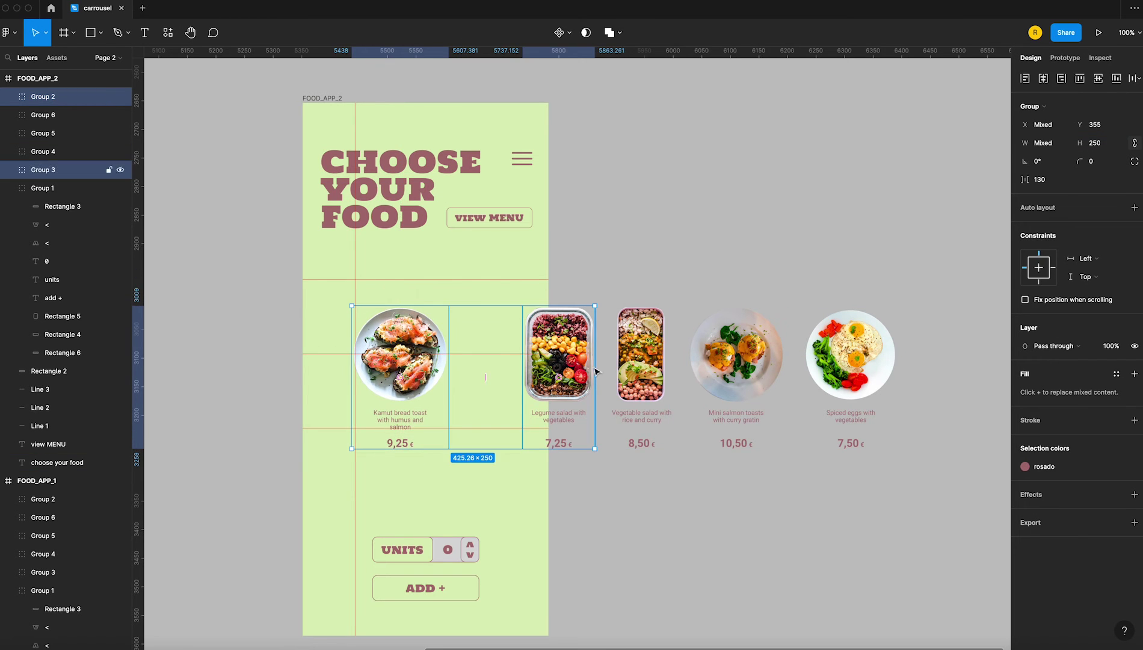
{"action": "left_click", "coordinate": [640, 361], "text": "shift"}
{"action": "left_click", "coordinate": [731, 380], "text": "shift"}
{"action": "left_click", "coordinate": [829, 380], "text": "shift"}
{"action": "left_click_drag", "start_coordinate": [828, 382], "coordinate": [691, 382]}
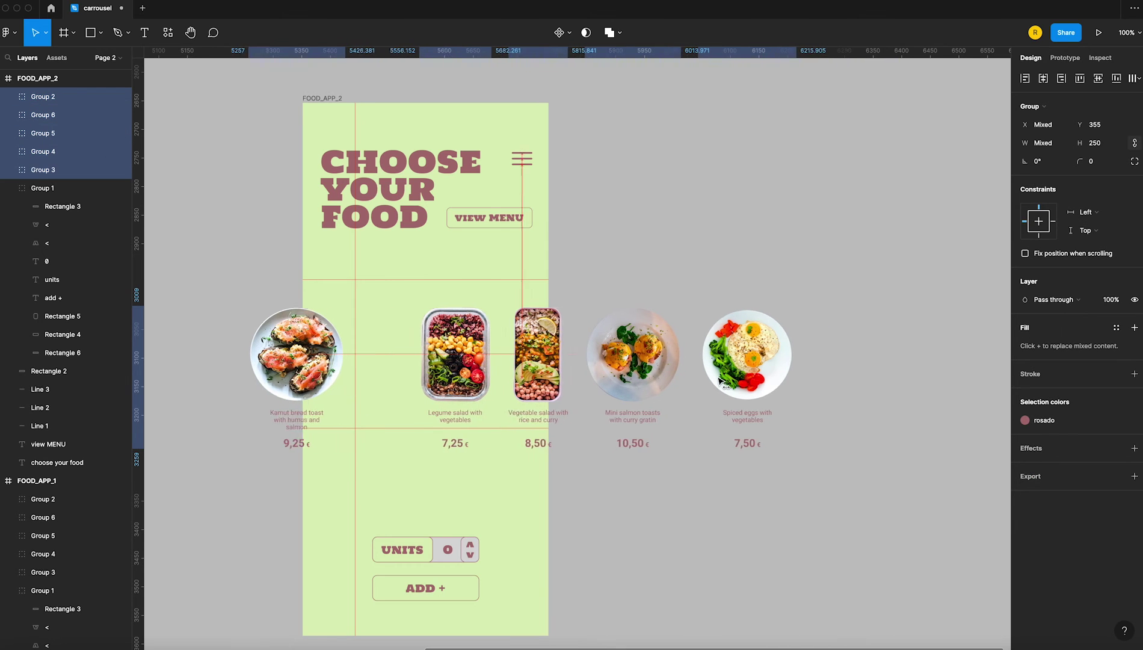
{"action": "left_click", "coordinate": [786, 248]}
{"action": "left_click", "coordinate": [422, 361]}
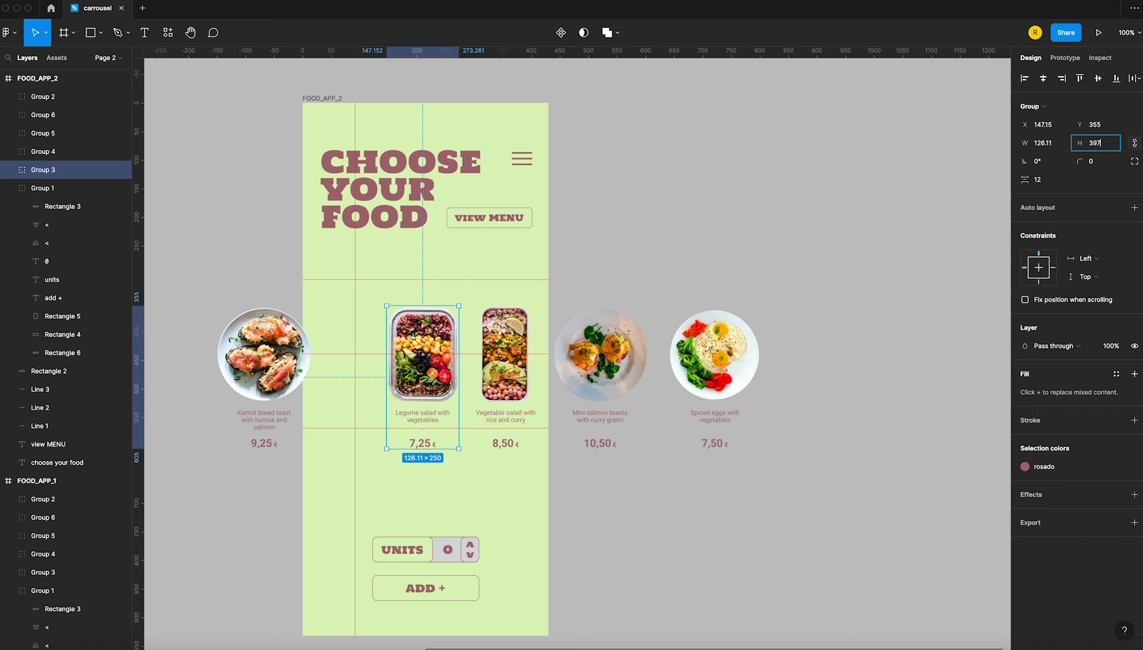
Step: Enlarge the legume salad card to 397 high and move it up into place
{"action": "key", "text": "Return"}
{"action": "left_click_drag", "start_coordinate": [451, 453], "coordinate": [426, 421]}
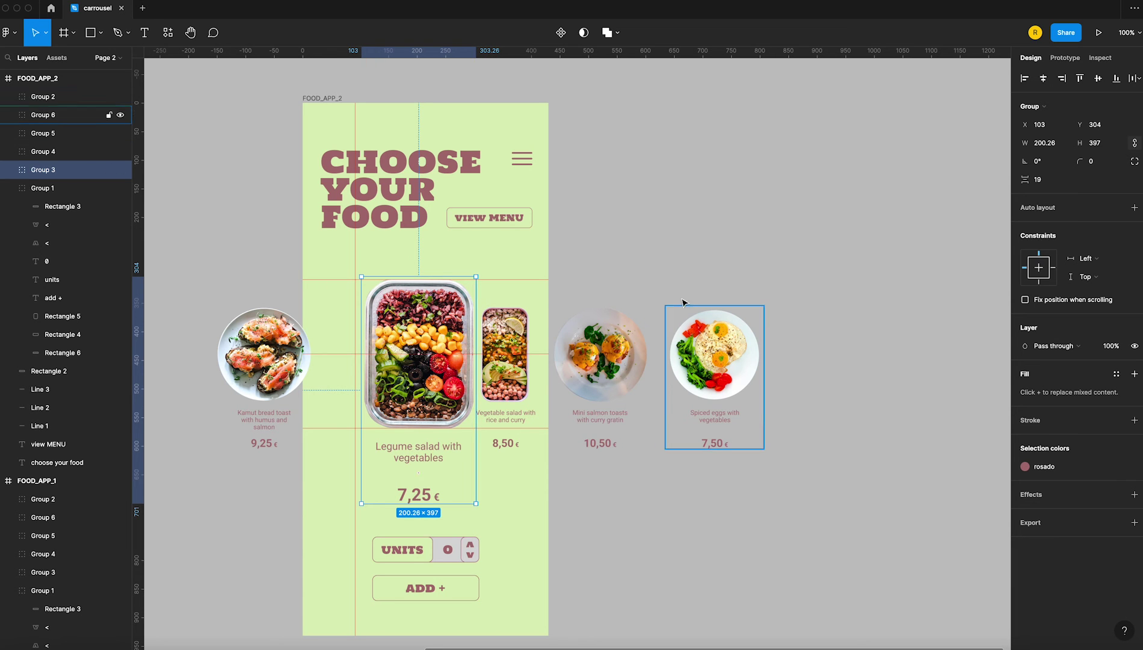
{"action": "left_click", "coordinate": [654, 251]}
Step: Space the five cards evenly and shift the row right to centre the legume salad
{"action": "left_click", "coordinate": [287, 342]}
{"action": "left_click", "coordinate": [397, 385], "text": "shift"}
{"action": "left_click", "coordinate": [489, 398], "text": "shift"}
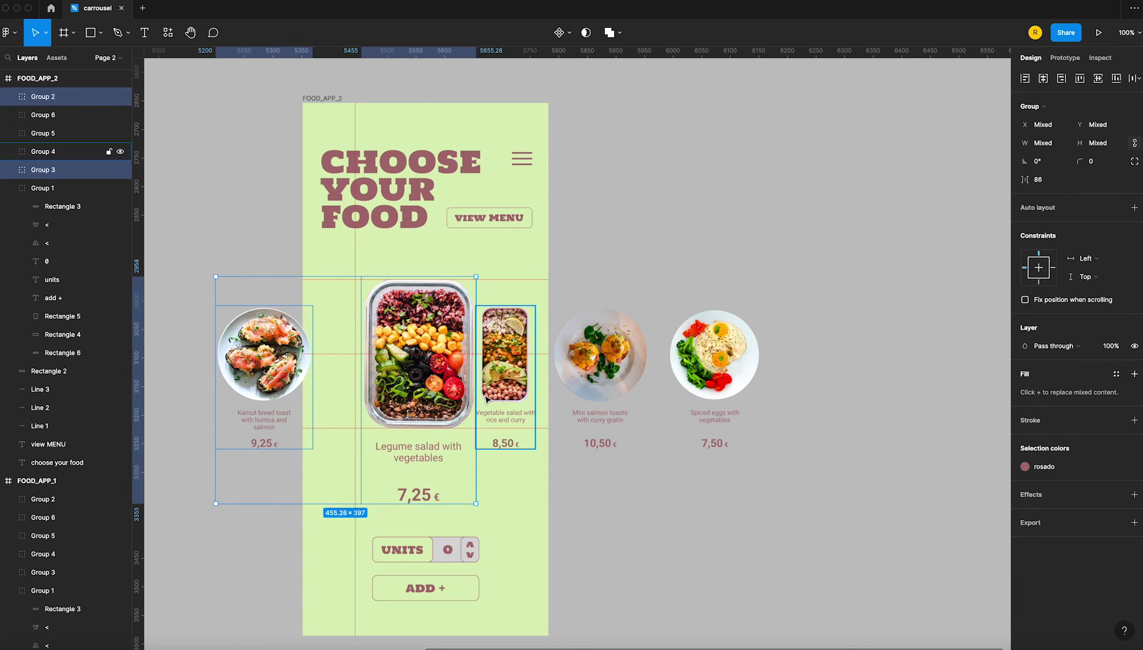
{"action": "left_click", "coordinate": [605, 397], "text": "shift"}
{"action": "left_click", "coordinate": [714, 373], "text": "shift"}
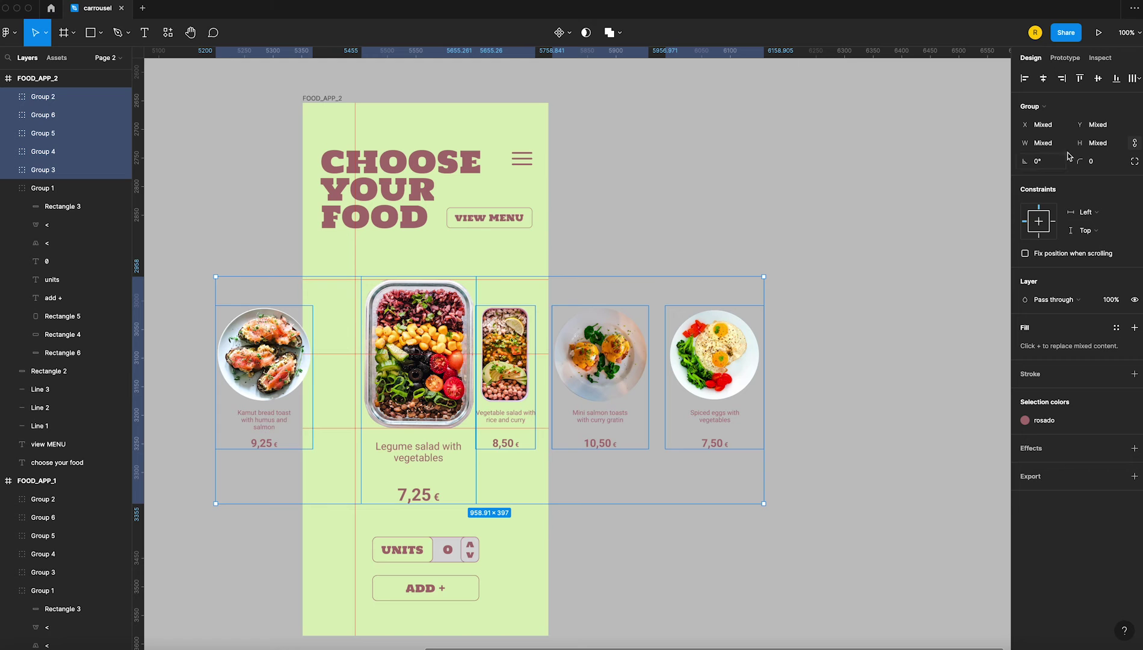
{"action": "left_click", "coordinate": [1139, 80]}
{"action": "left_click", "coordinate": [1073, 101]}
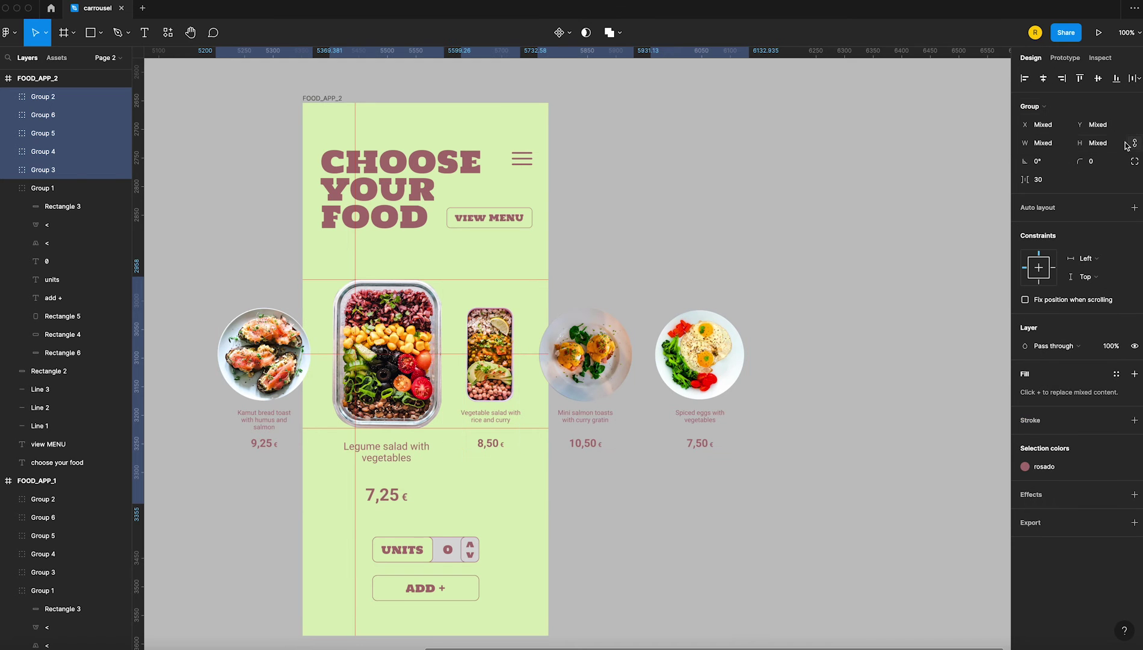
{"action": "left_click_drag", "start_coordinate": [419, 421], "coordinate": [458, 425]}
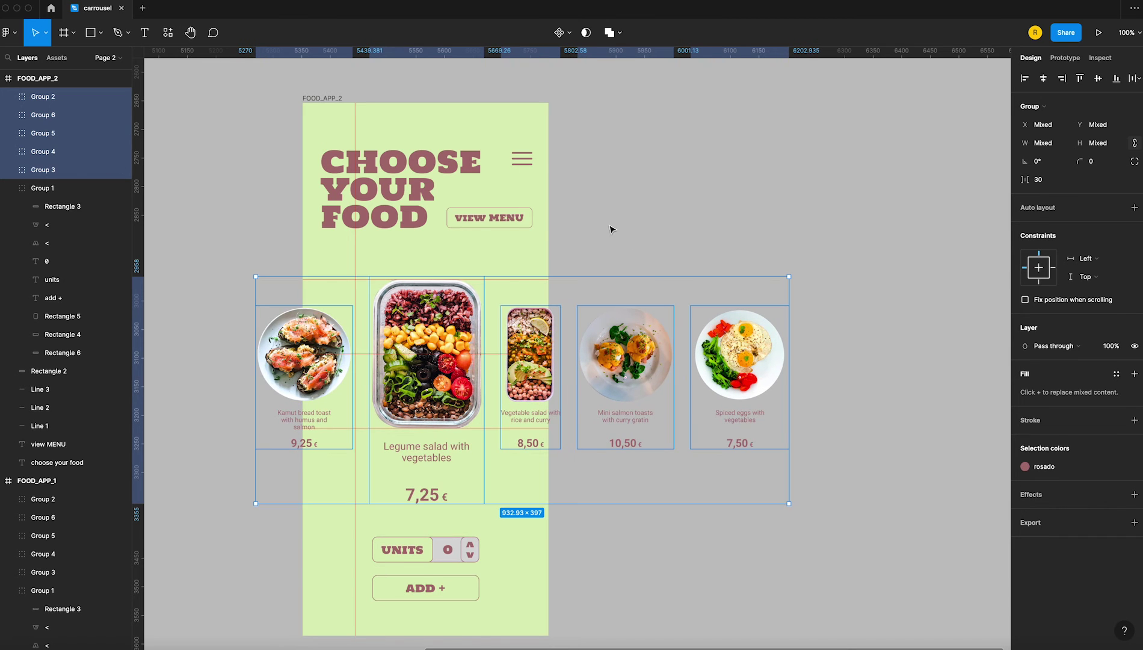
{"action": "left_click", "coordinate": [635, 229]}
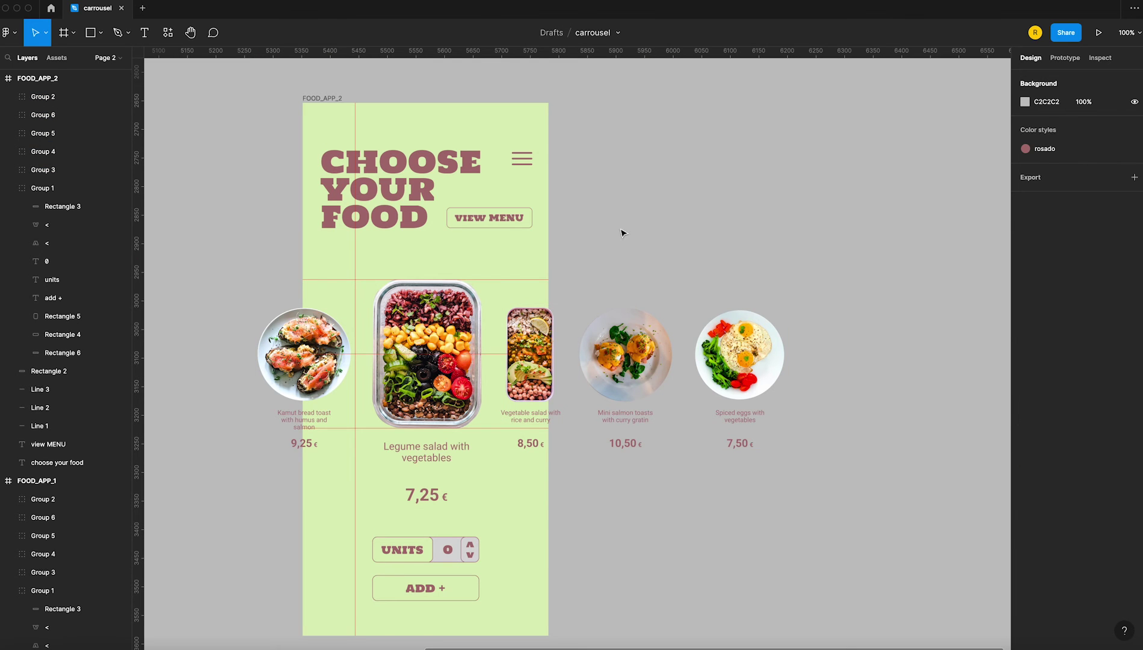
Step: Turn on Clip content for the FOOD_APP_2 frame
{"action": "left_click", "coordinate": [322, 98]}
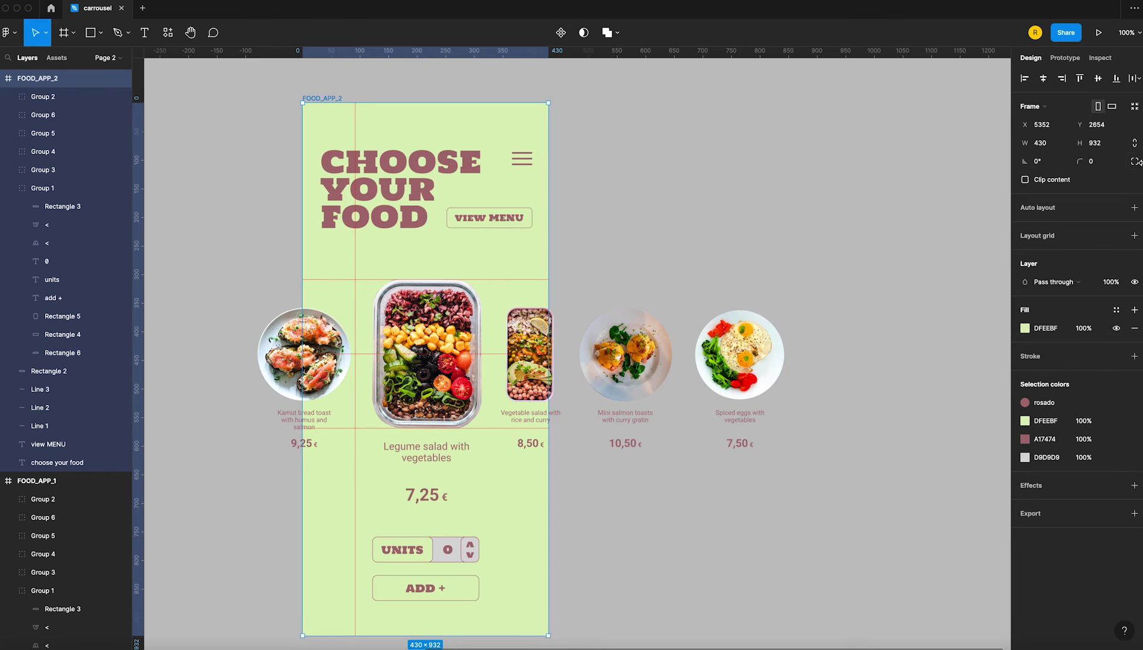
{"action": "left_click", "coordinate": [1025, 180]}
{"action": "left_click", "coordinate": [689, 250]}
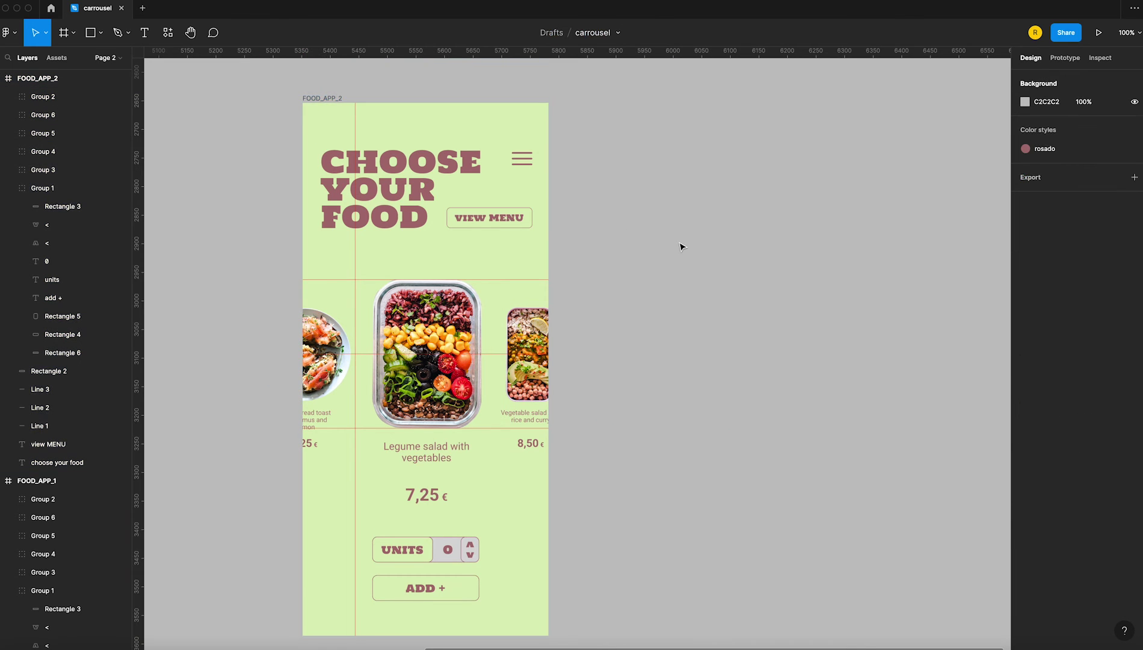
Step: Alt-drag a copy of FOOD_APP_2 to the right and turn off its Clip content
{"action": "key", "text": "minus"}
{"action": "mouse_move", "coordinate": [473, 224]}
{"action": "left_mouse_down"}
{"action": "mouse_move", "coordinate": [322, 224]}
{"action": "mouse_move", "coordinate": [675, 224]}
{"action": "left_mouse_up"}
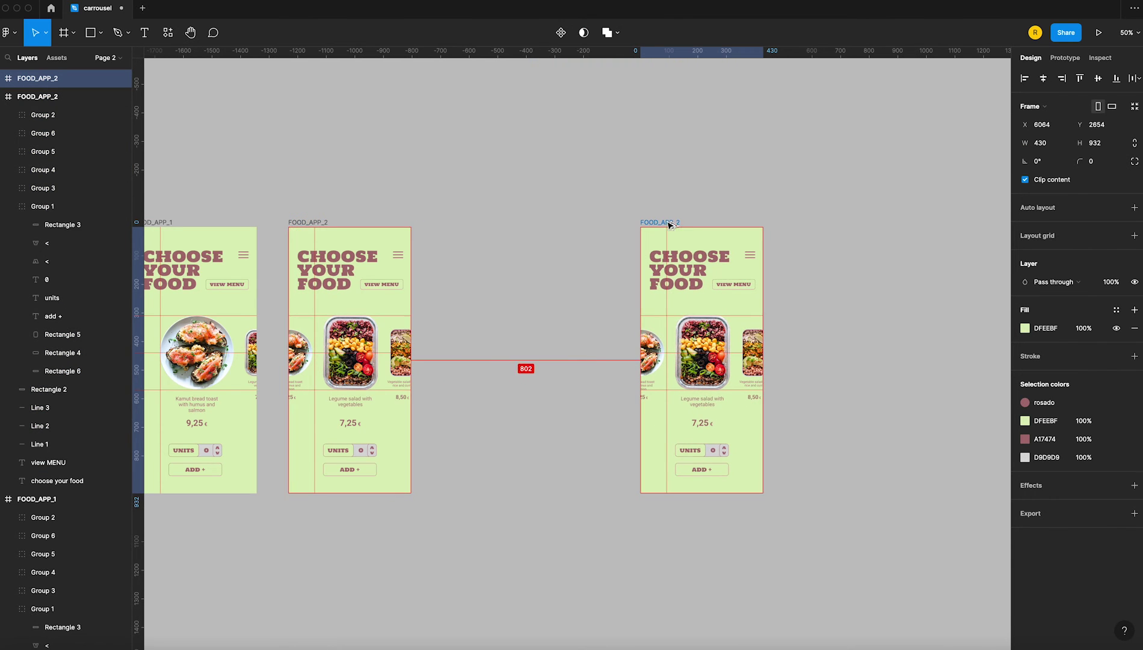
{"action": "left_click", "coordinate": [1025, 179]}
{"action": "key", "text": "shift+0"}
Step: Shrink the copy's legume salad card back to 250 high
{"action": "scroll", "coordinate": [405, 379], "scroll_direction": "right", "scroll_amount": 5}
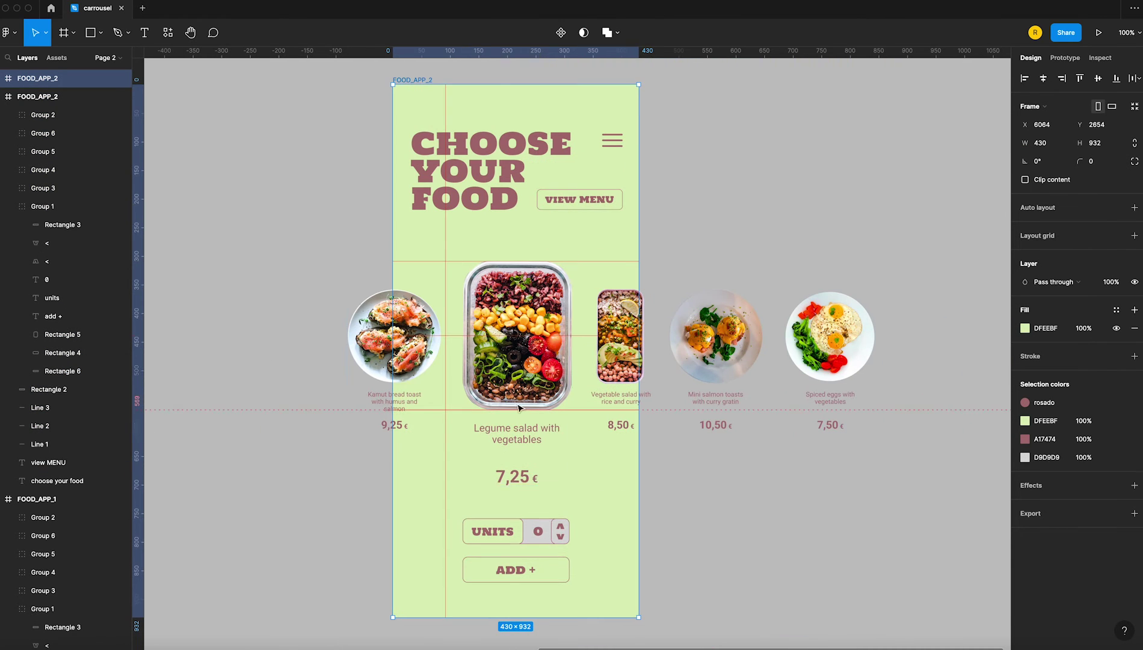
{"action": "left_click", "coordinate": [405, 379]}
{"action": "left_click", "coordinate": [516, 361]}
{"action": "left_click", "coordinate": [1095, 143]}
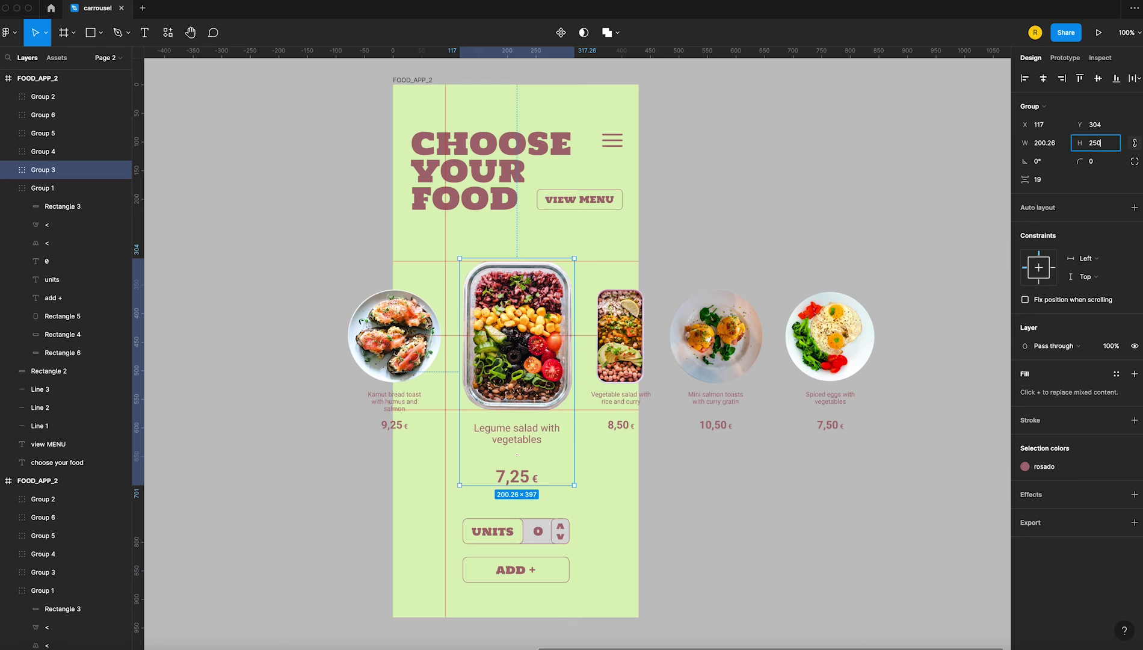
{"action": "key", "text": "Return"}
Step: Enlarge the vegetable salad card to 397 high and move it up and left
{"action": "left_click", "coordinate": [625, 377]}
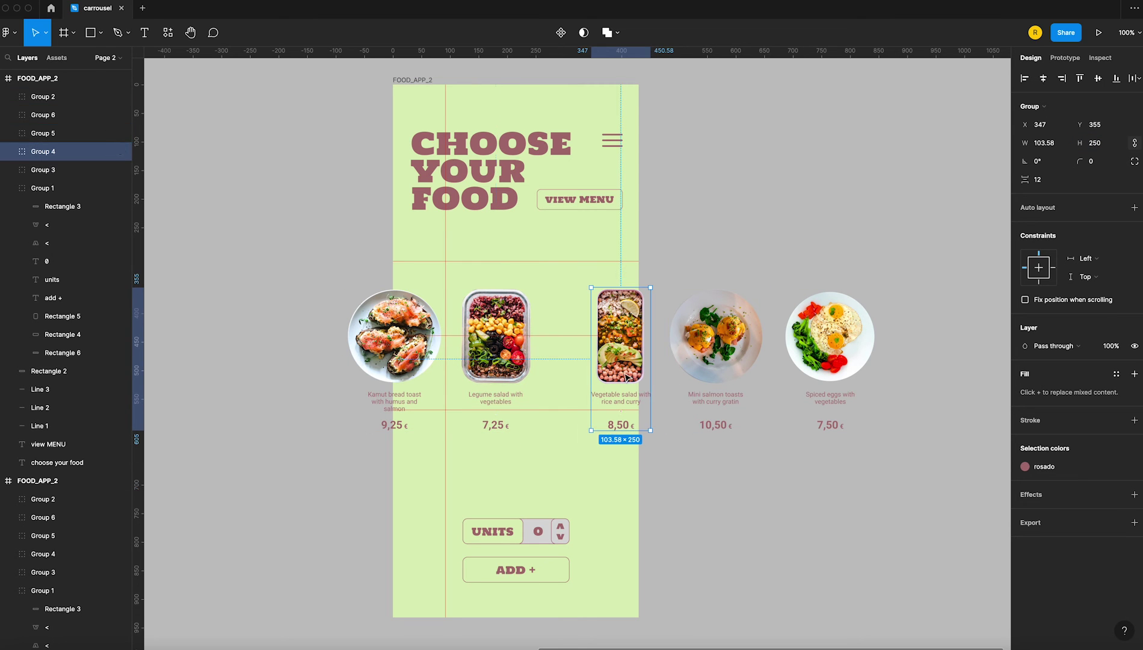
{"action": "left_click", "coordinate": [1096, 143]}
{"action": "key", "text": "Return"}
{"action": "left_click_drag", "start_coordinate": [650, 327], "coordinate": [601, 300]}
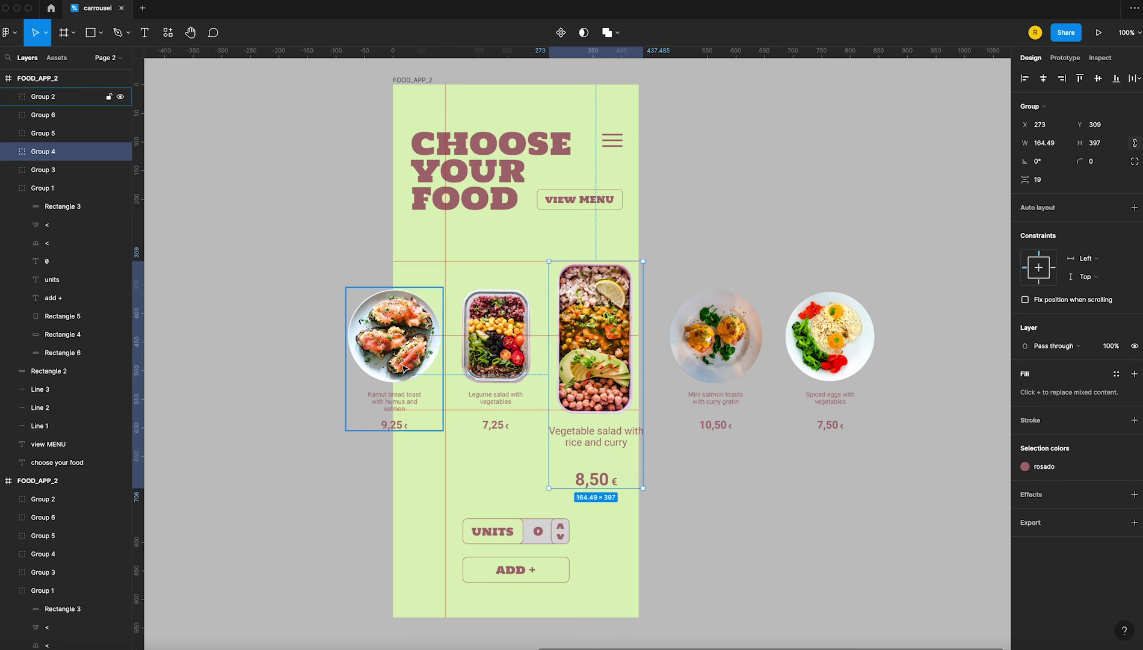
Step: Space the five cards evenly and shift the row left to centre the vegetable salad
{"action": "left_click_drag", "start_coordinate": [340, 457], "coordinate": [866, 415]}
{"action": "left_click", "coordinate": [1134, 79]}
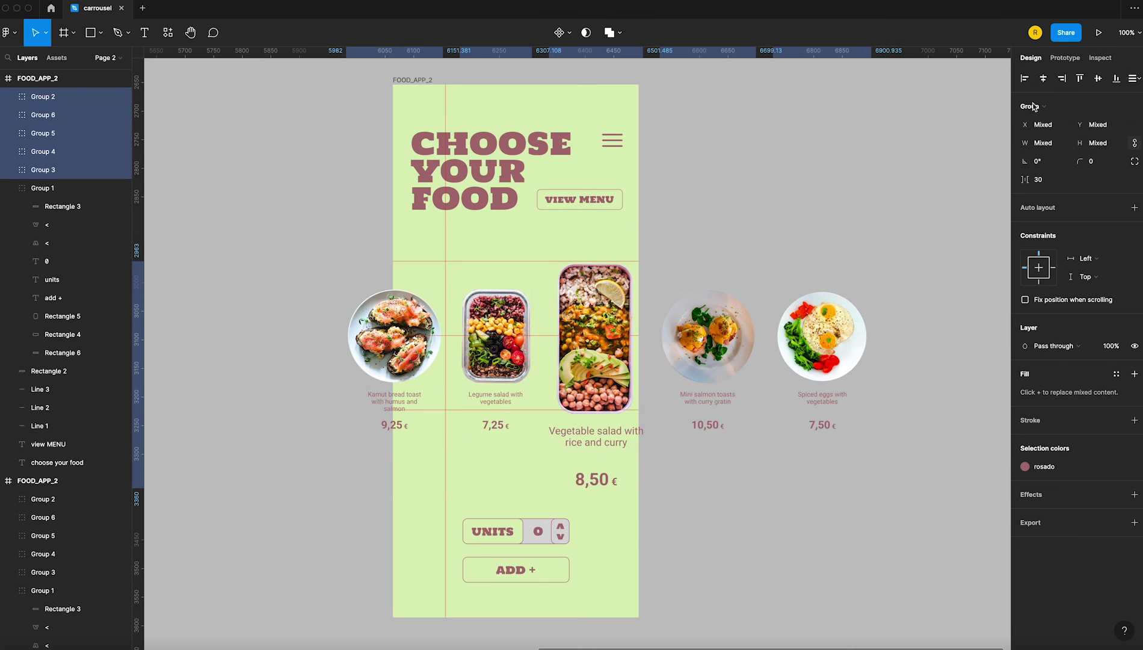
{"action": "left_click_drag", "start_coordinate": [616, 350], "coordinate": [543, 351]}
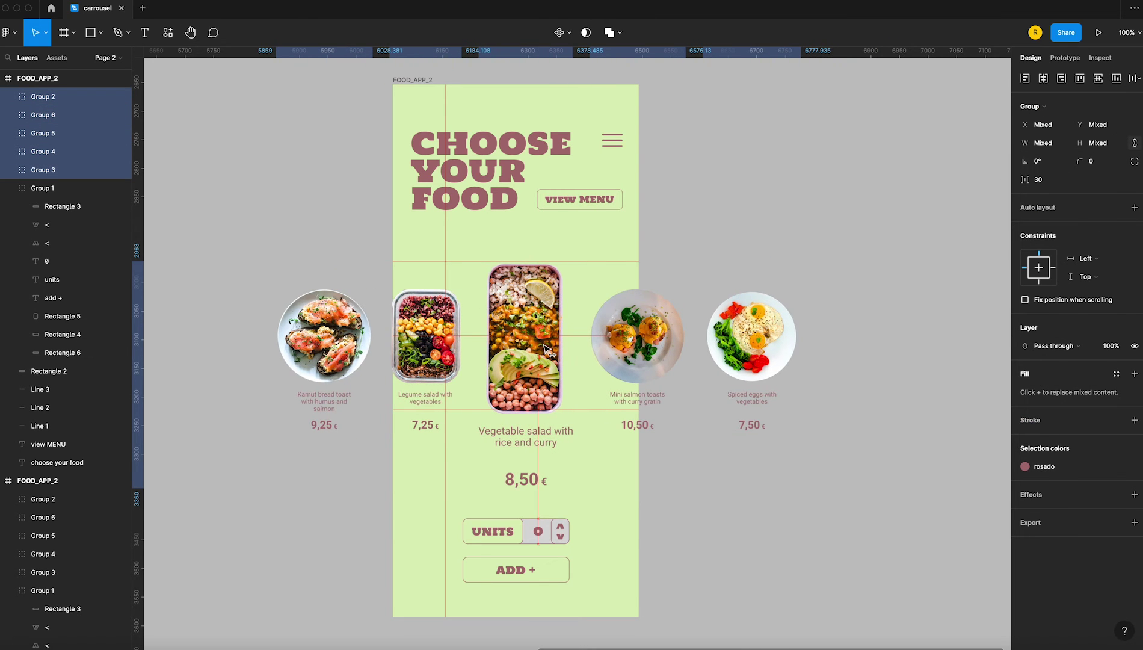
{"action": "left_click_drag", "start_coordinate": [530, 292], "coordinate": [524, 295]}
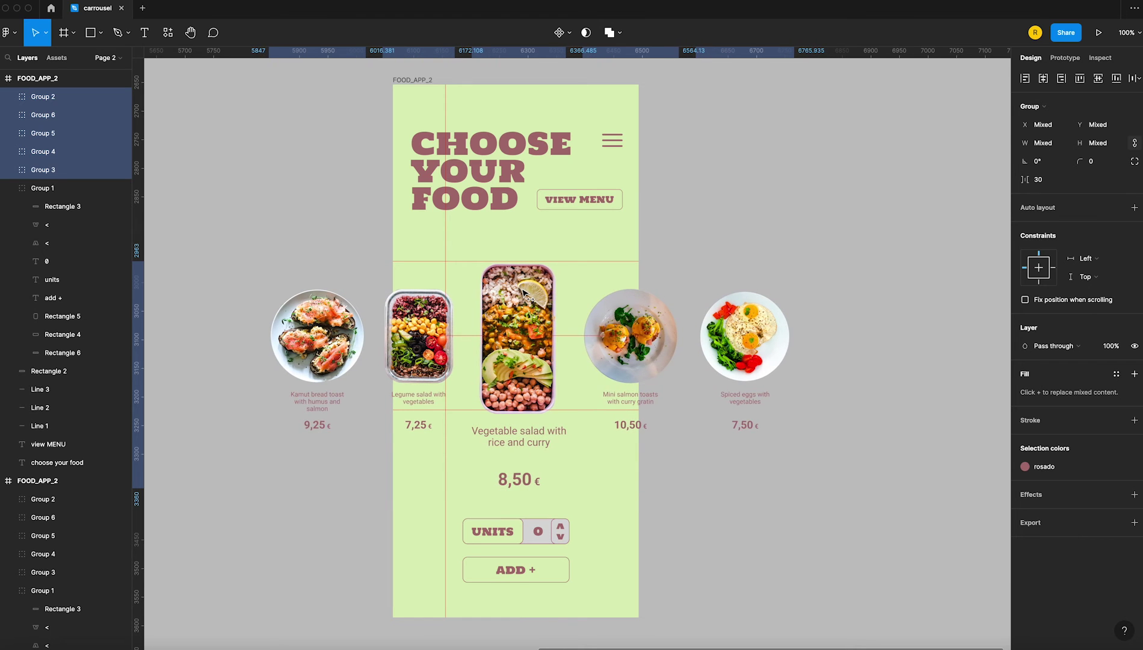
{"action": "left_click", "coordinate": [712, 196]}
Step: Clip the copy's content to the frame and move it beside the original
{"action": "left_click", "coordinate": [415, 86]}
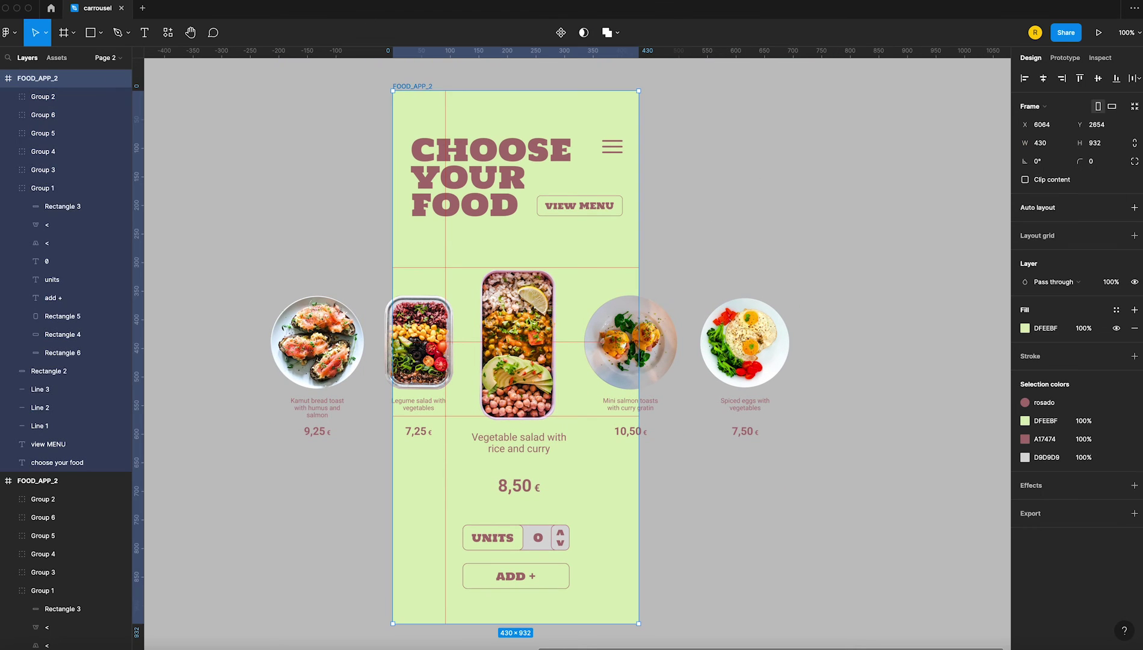
{"action": "left_click", "coordinate": [1028, 185]}
{"action": "left_click", "coordinate": [782, 199]}
{"action": "key", "text": "minus"}
{"action": "left_click_drag", "start_coordinate": [524, 215], "coordinate": [323, 218]}
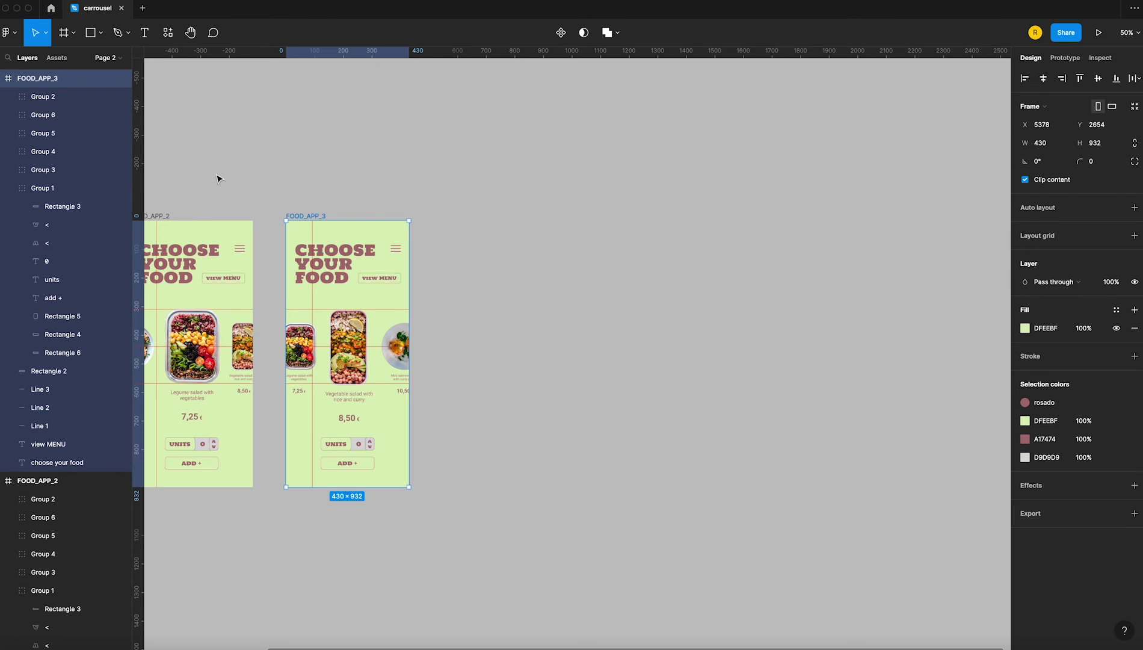
Step: Alt-drag a copy of FOOD_APP_3 to the right, rename it FOOD_APP_4, and turn off Clip content
{"action": "left_click", "coordinate": [295, 196]}
{"action": "left_click_drag", "start_coordinate": [313, 217], "coordinate": [667, 217]}
{"action": "double_click", "coordinate": [667, 215]}
{"action": "type", "text": "4"}
{"action": "key", "text": "Return"}
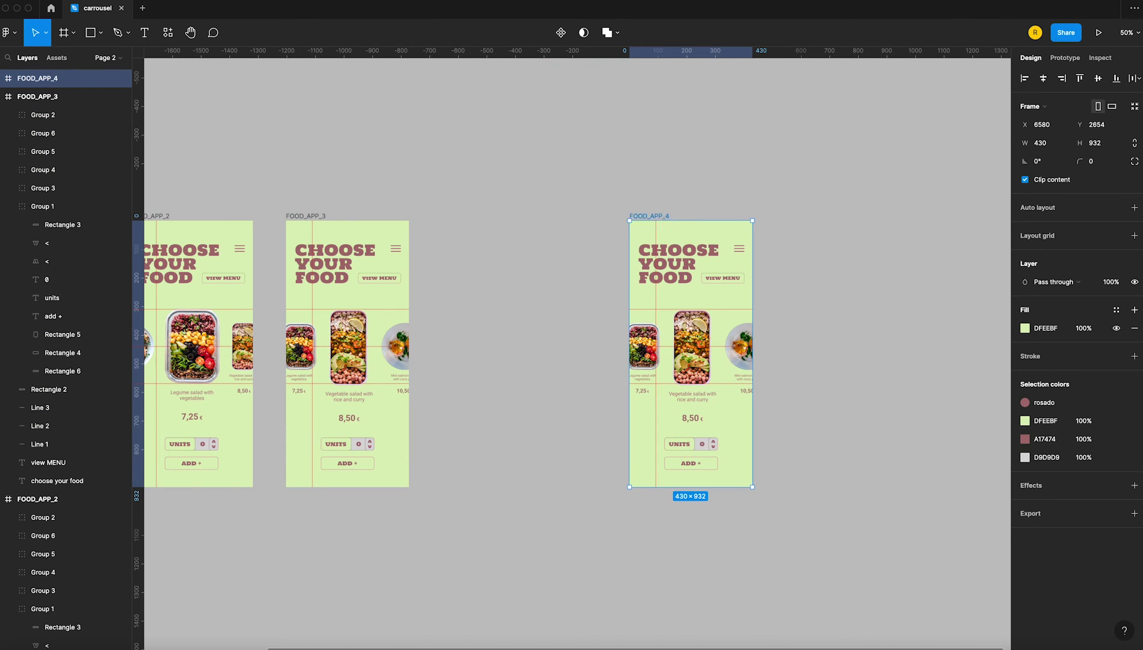
{"action": "left_click", "coordinate": [1025, 180]}
{"action": "left_click", "coordinate": [592, 347]}
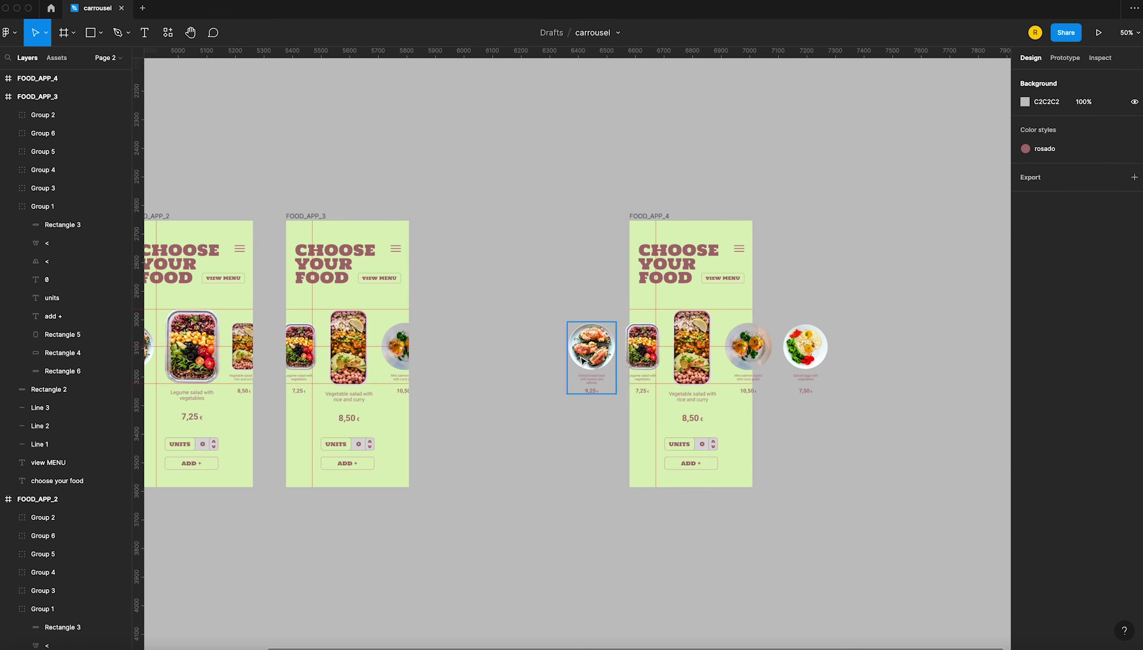
{"action": "left_click", "coordinate": [710, 364]}
Step: Shrink the vegetable salad card to 250 and enlarge the mini salmon toasts card to 397
{"action": "key", "text": "Return"}
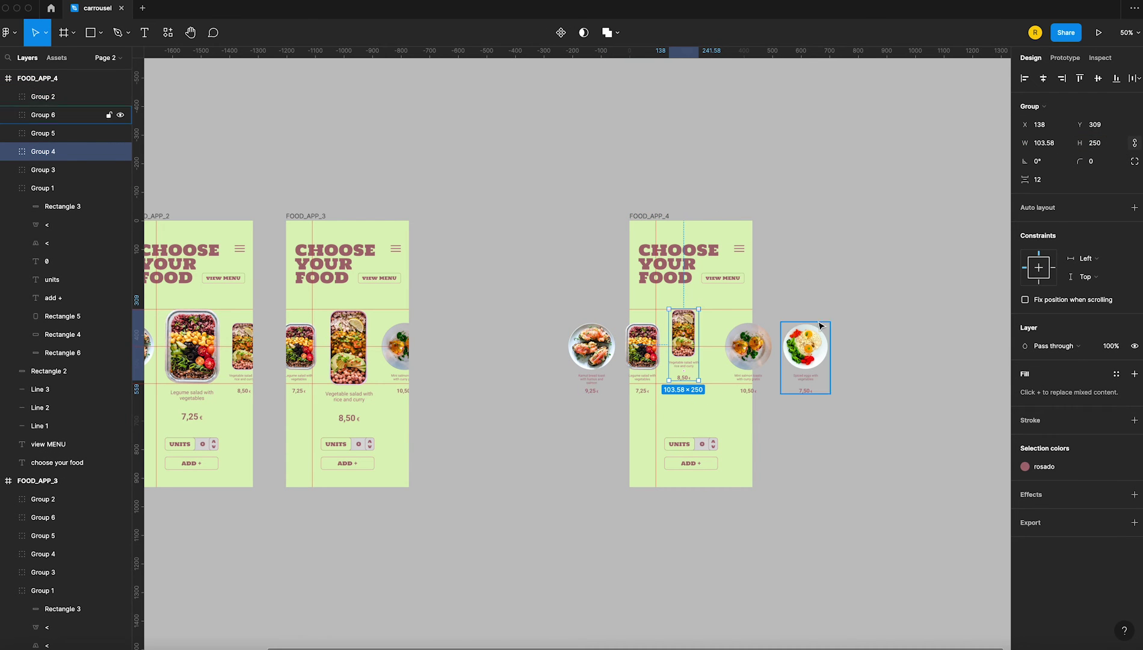
{"action": "left_click", "coordinate": [761, 354]}
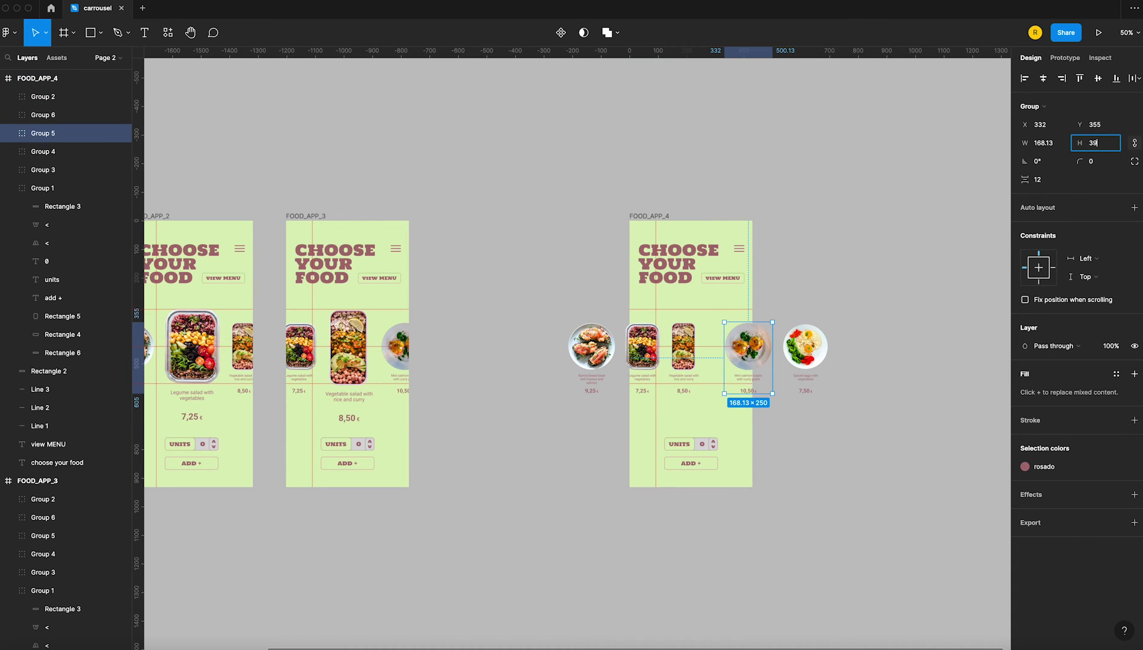
{"action": "type", "text": "7"}
{"action": "key", "text": "Return"}
{"action": "left_click_drag", "start_coordinate": [750, 359], "coordinate": [734, 360]}
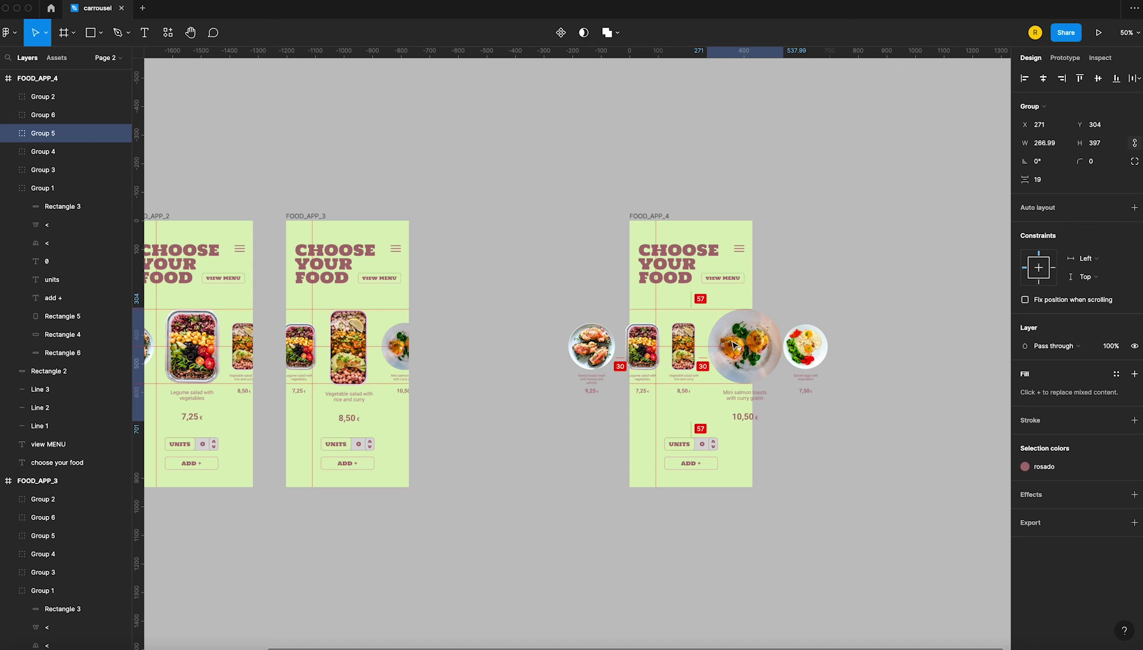
Step: Space the five cards evenly and shift the row left to centre the salmon card
{"action": "left_click", "coordinate": [805, 348]}
{"action": "left_click", "coordinate": [744, 355], "text": "shift"}
{"action": "left_click", "coordinate": [684, 365], "text": "shift"}
{"action": "left_click", "coordinate": [643, 347], "text": "shift"}
{"action": "left_click", "coordinate": [592, 348], "text": "shift"}
{"action": "left_click", "coordinate": [1138, 78]}
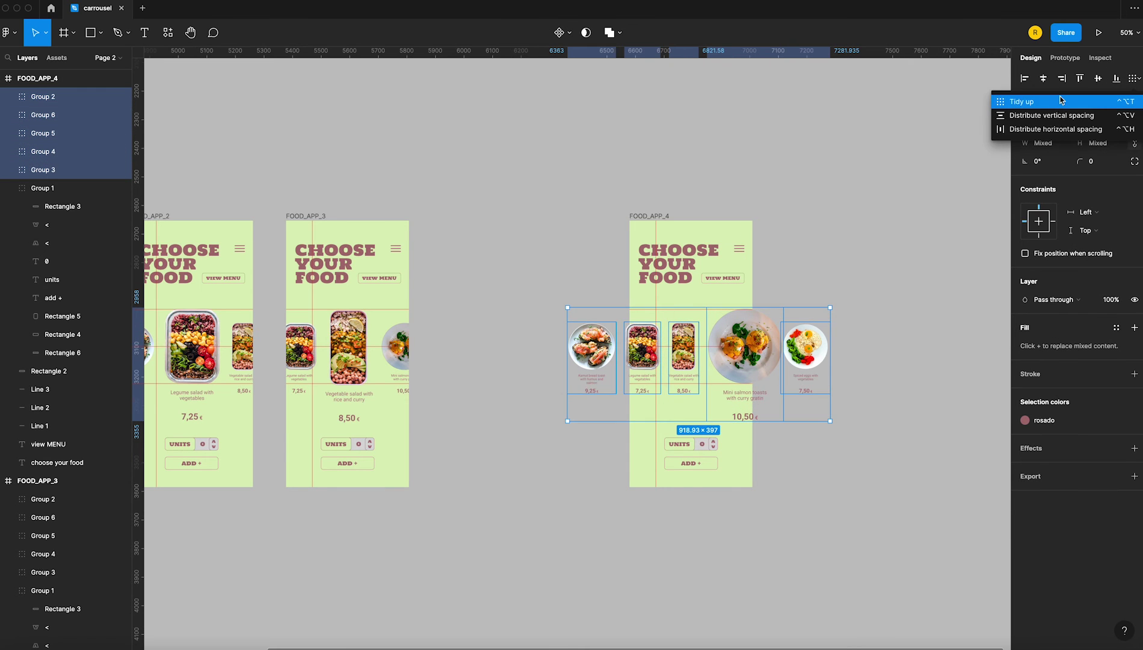
{"action": "left_click", "coordinate": [1058, 129]}
{"action": "left_click_drag", "start_coordinate": [701, 365], "coordinate": [694, 377]}
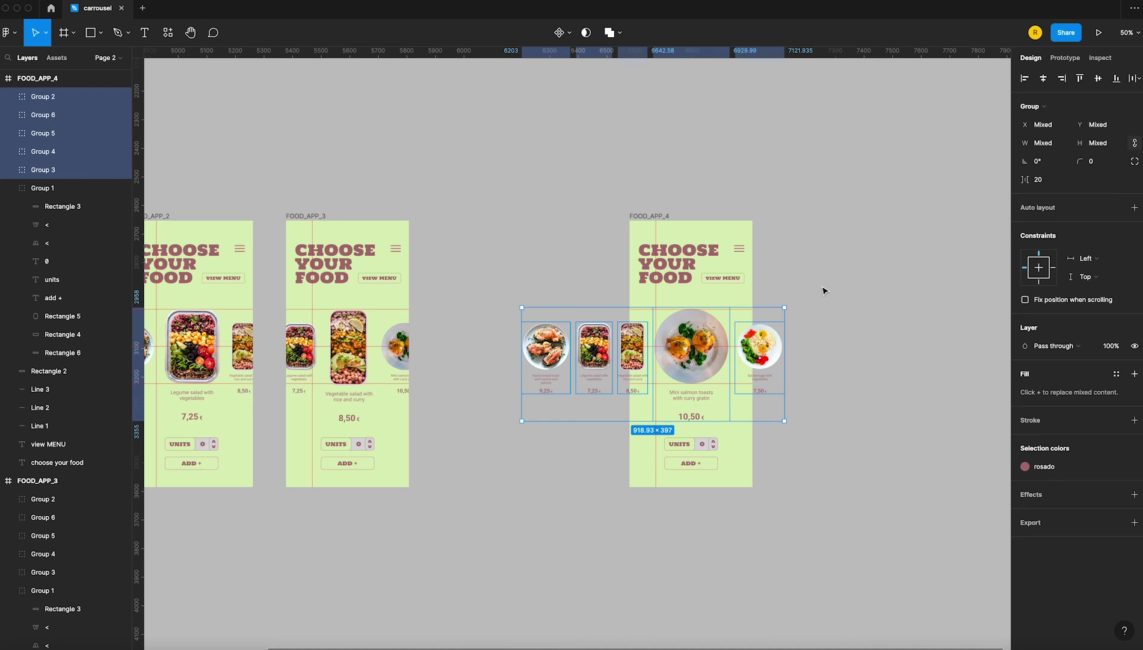
Step: Turn on Clip content for FOOD_APP_4 and move it beside FOOD_APP_3
{"action": "left_click", "coordinate": [648, 216]}
{"action": "left_click", "coordinate": [1024, 180]}
{"action": "mouse_move", "coordinate": [666, 211]}
{"action": "left_mouse_down"}
{"action": "mouse_move", "coordinate": [478, 224]}
{"action": "mouse_move", "coordinate": [831, 221]}
{"action": "left_mouse_up"}
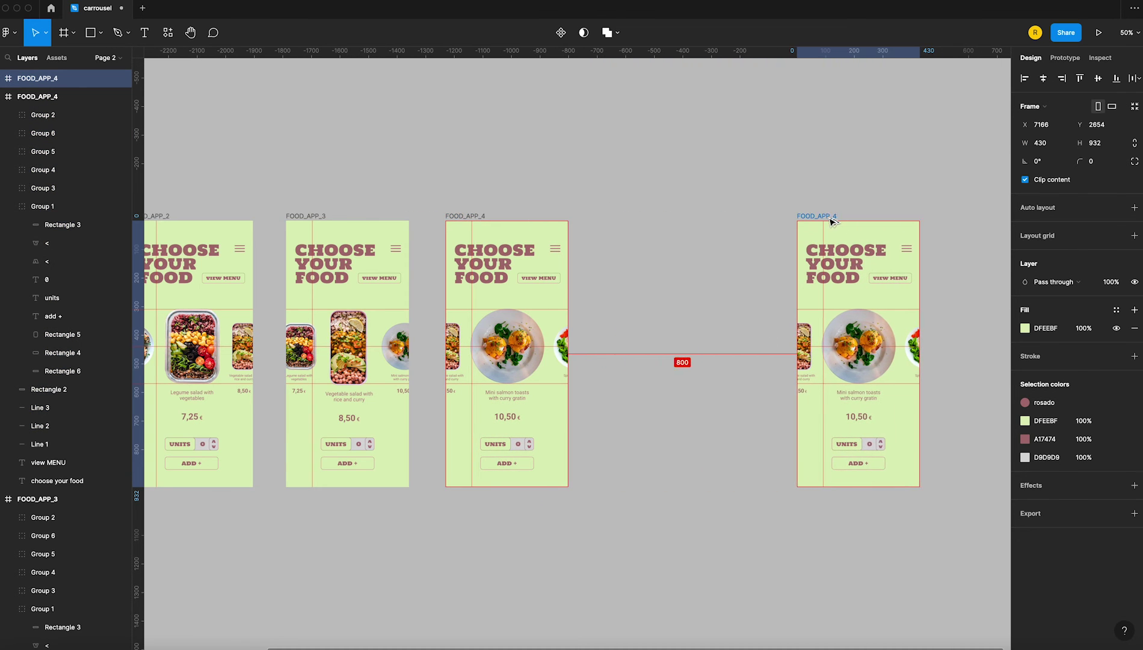
Step: Rename the new copy FOOD_APP_5 and turn off its Clip content
{"action": "double_click", "coordinate": [834, 216]}
{"action": "key", "text": "BackSpace"}
{"action": "type", "text": "5"}
{"action": "key", "text": "Return"}
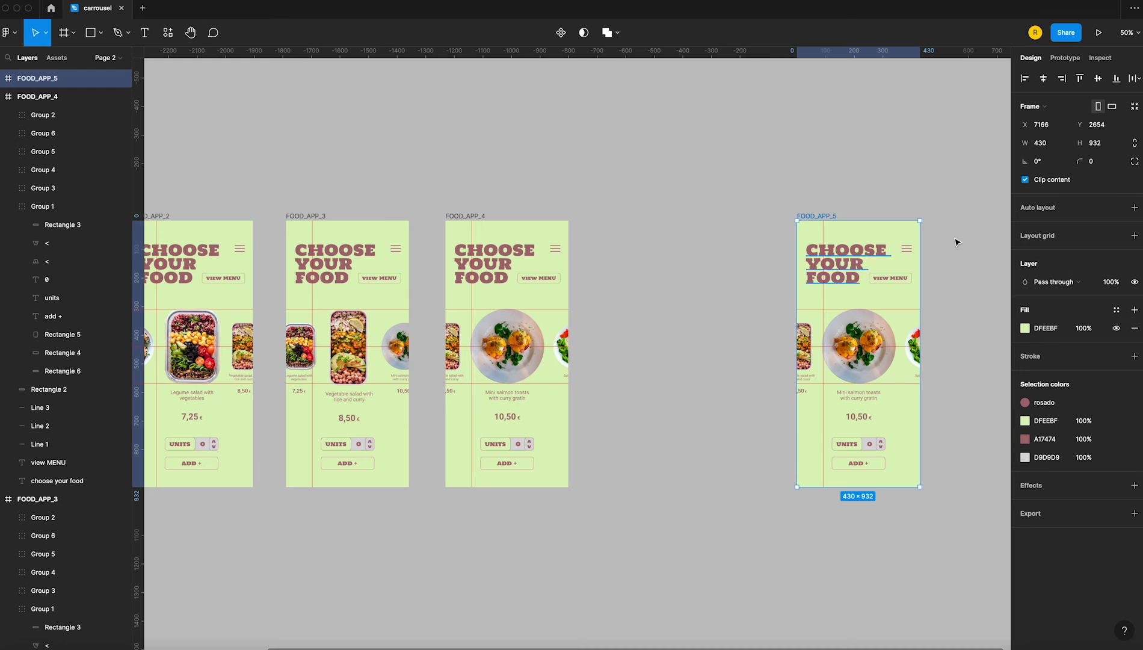
{"action": "left_click", "coordinate": [1025, 179]}
Step: Shrink the mini salmon toasts card to 250 high and line it up with the others
{"action": "left_click", "coordinate": [896, 365]}
{"action": "left_click", "coordinate": [1100, 143]}
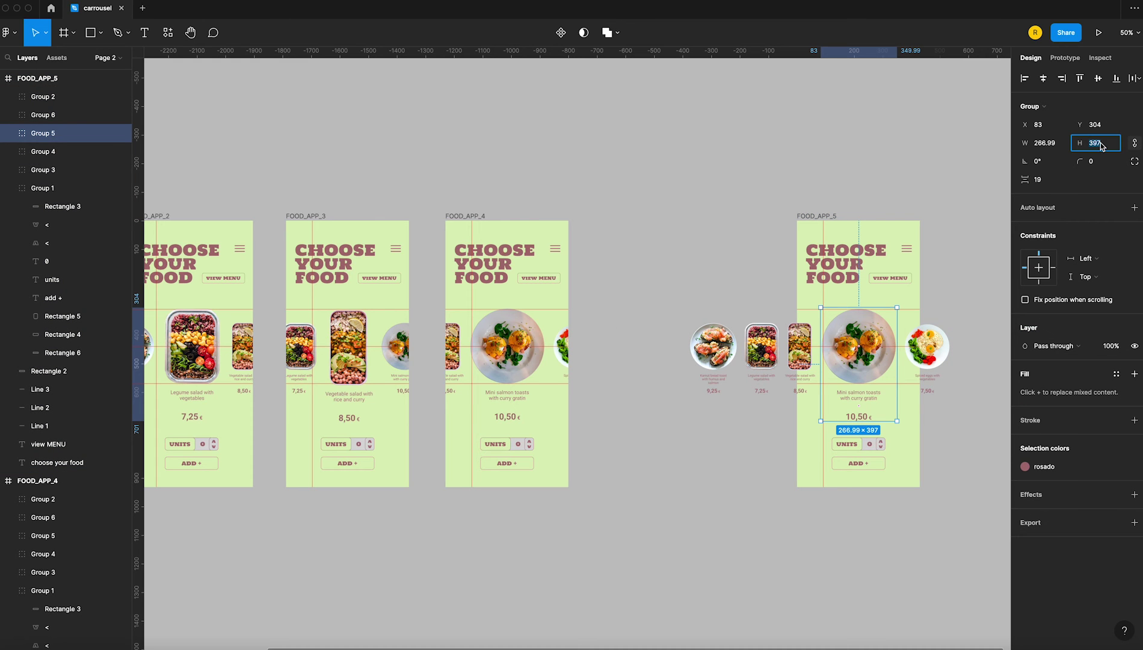
{"action": "type", "text": "250"}
{"action": "key", "text": "Return"}
{"action": "left_click_drag", "start_coordinate": [845, 319], "coordinate": [845, 335]}
Step: Enlarge the spiced eggs card to 397 high
{"action": "left_click", "coordinate": [926, 346]}
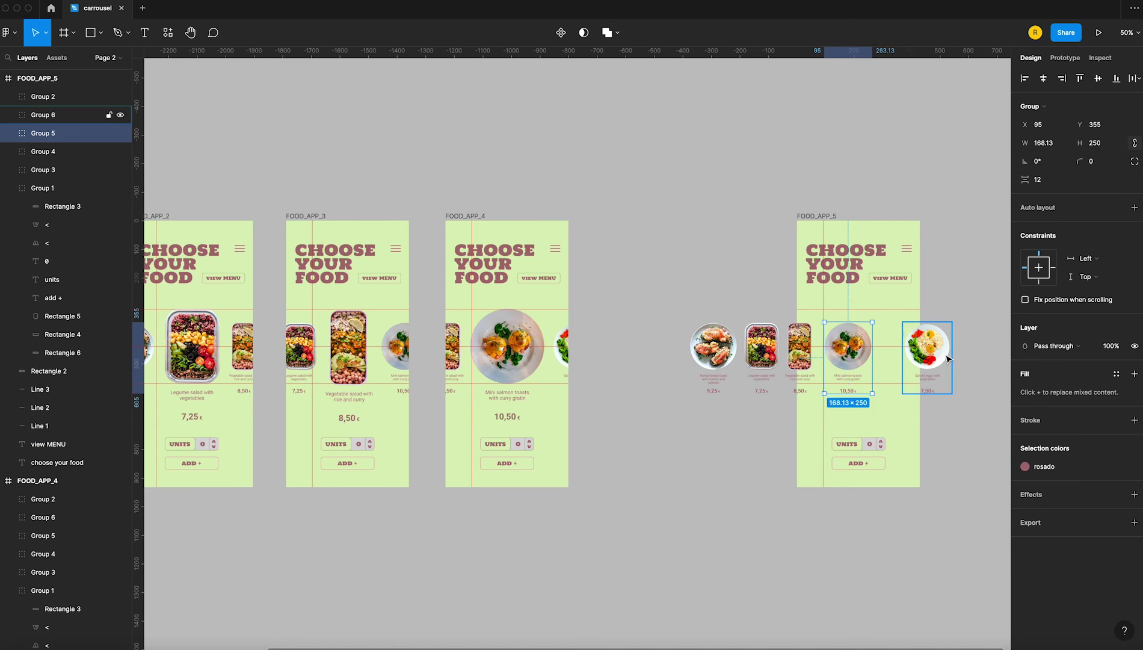
{"action": "left_click", "coordinate": [1096, 143]}
{"action": "key", "text": "Return"}
{"action": "key", "text": "ctrl+z"}
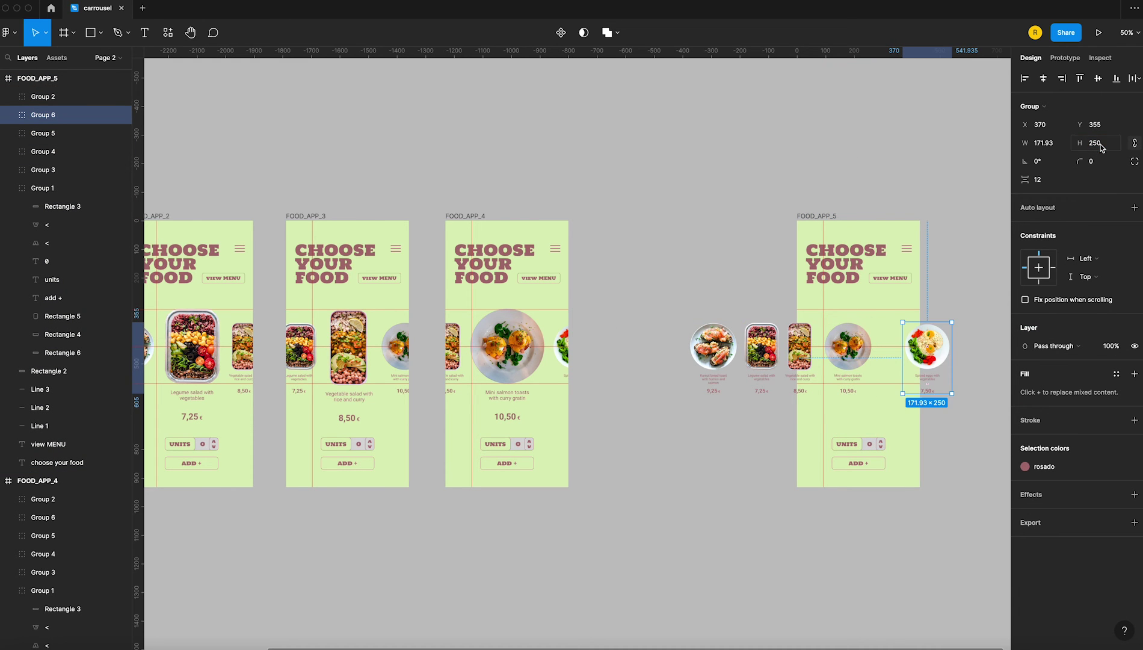
{"action": "type", "text": "397"}
{"action": "key", "text": "Return"}
Step: Distribute the five dishes with 30 spacing and move the row left into place
{"action": "left_click_drag", "start_coordinate": [939, 346], "coordinate": [911, 346]}
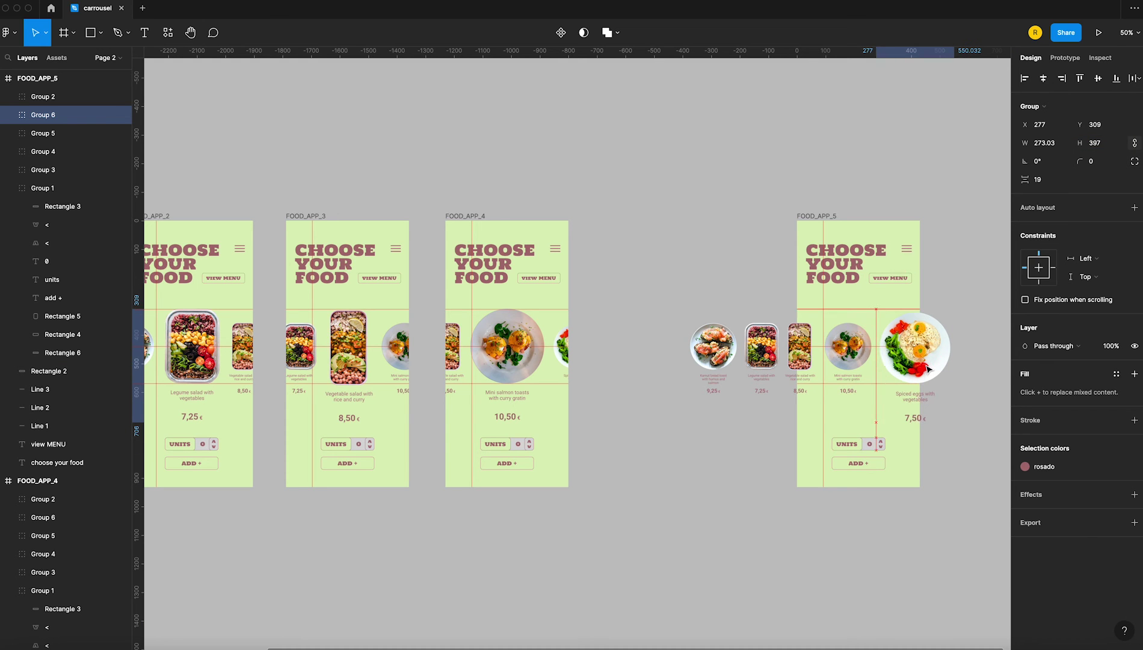
{"action": "left_click", "coordinate": [848, 346], "text": "shift"}
{"action": "left_click", "coordinate": [800, 346], "text": "shift"}
{"action": "left_click", "coordinate": [762, 346], "text": "shift"}
{"action": "left_click", "coordinate": [713, 346], "text": "shift"}
{"action": "left_click", "coordinate": [1135, 78]}
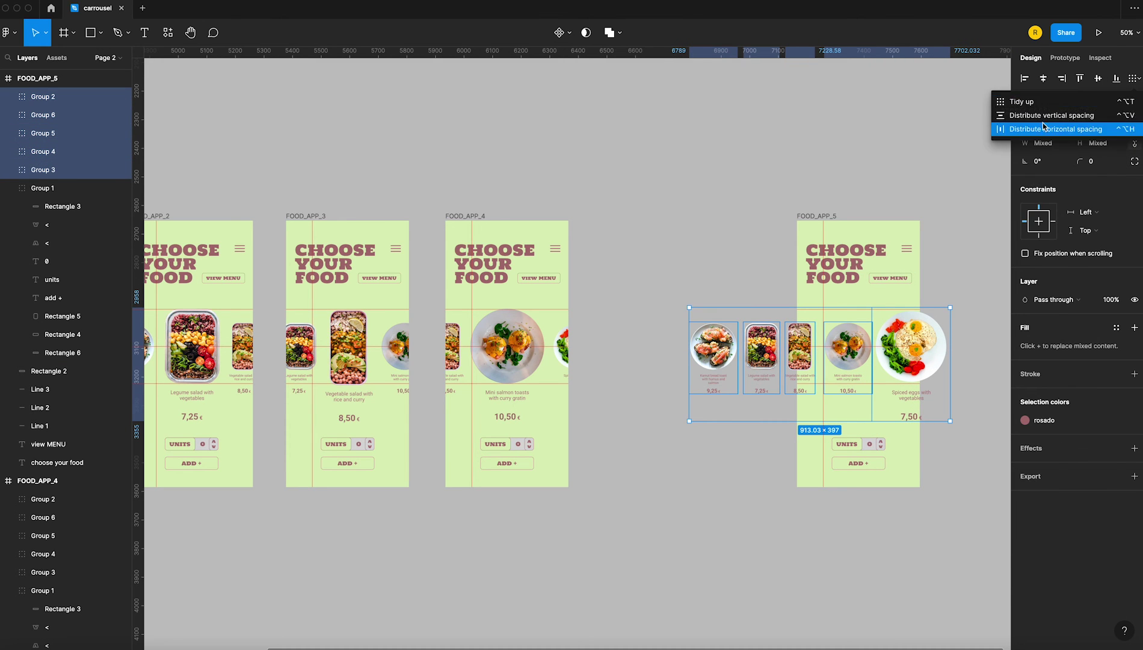
{"action": "left_click", "coordinate": [1059, 126]}
{"action": "left_click", "coordinate": [1041, 179]}
{"action": "type", "text": "30"}
{"action": "key", "text": "Return"}
{"action": "left_click_drag", "start_coordinate": [949, 361], "coordinate": [885, 359]}
{"action": "left_click", "coordinate": [944, 337]}
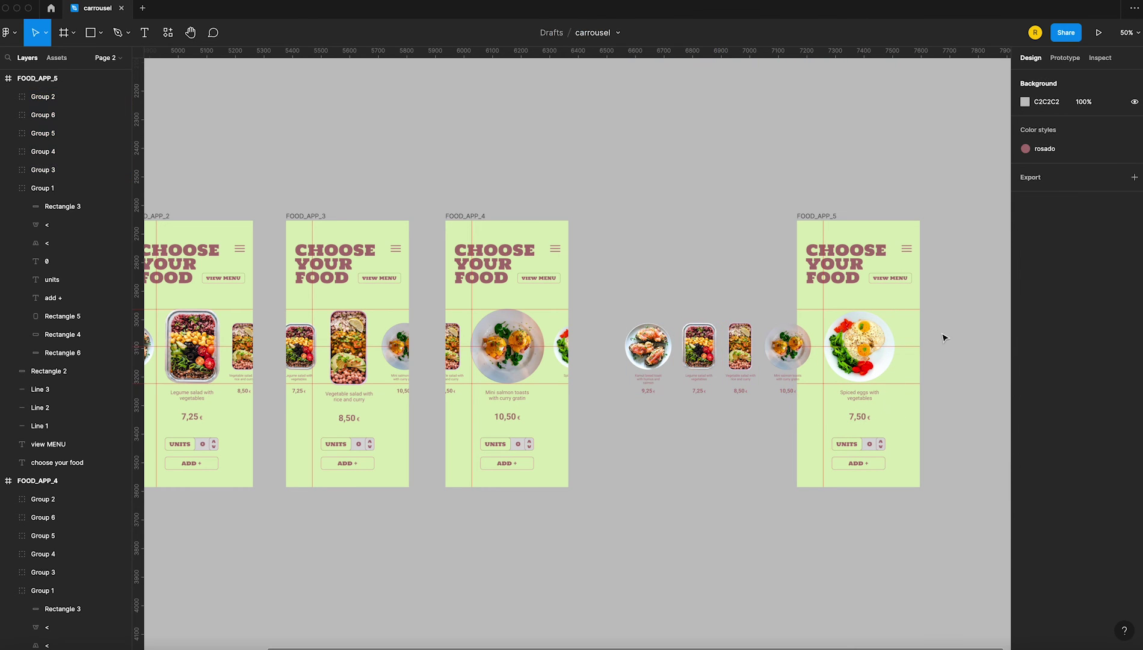
Step: Move FOOD_APP_5 right next to FOOD_APP_4
{"action": "left_click_drag", "start_coordinate": [824, 218], "coordinate": [619, 219]}
{"action": "left_click", "coordinate": [857, 301]}
{"action": "scroll", "coordinate": [752, 189], "scroll_direction": "left", "scroll_amount": 3}
{"action": "scroll", "coordinate": [787, 187], "scroll_direction": "left", "scroll_amount": 2}
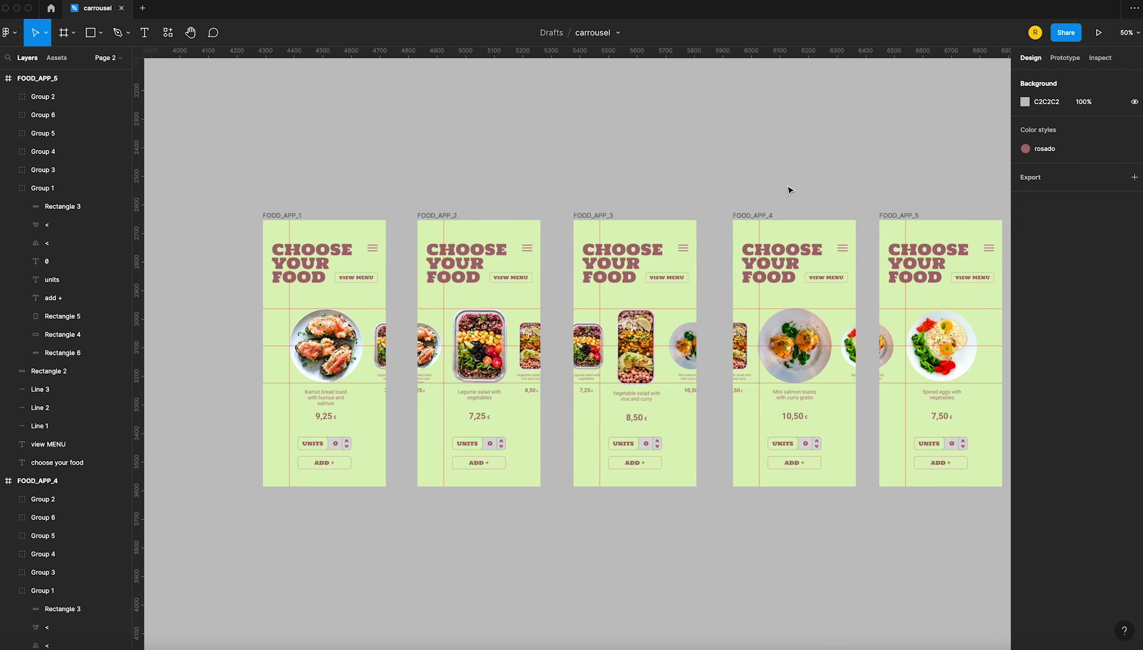
Step: Set the prototype preview device to iPhone 14 Pro Max
{"action": "left_click", "coordinate": [1062, 59]}
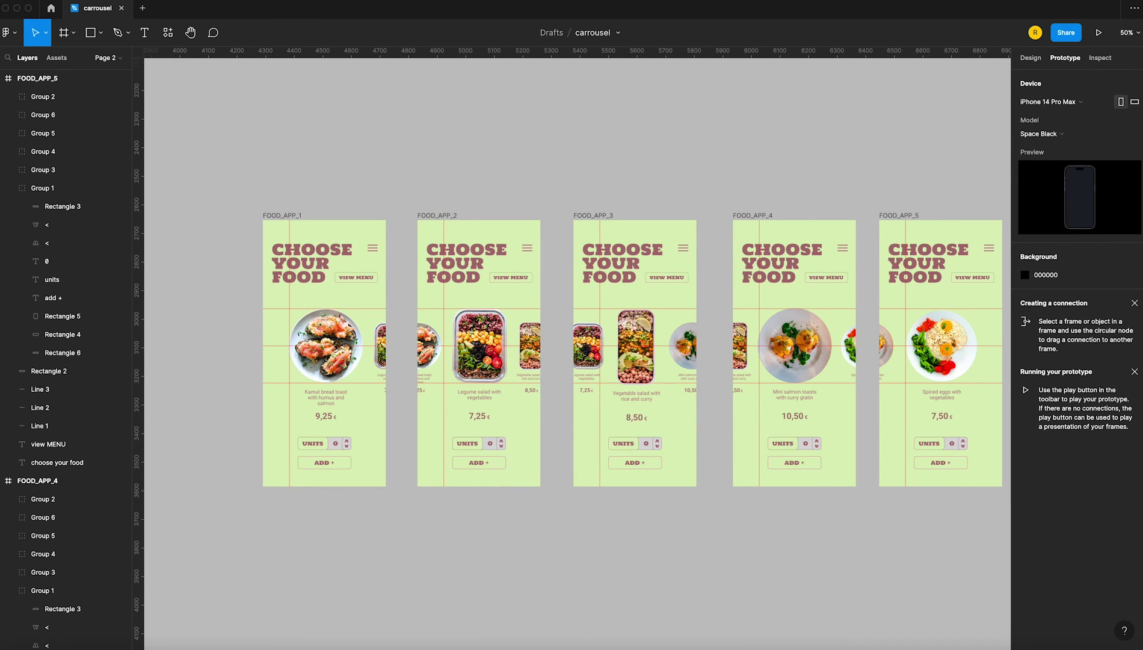
{"action": "left_click", "coordinate": [1078, 102]}
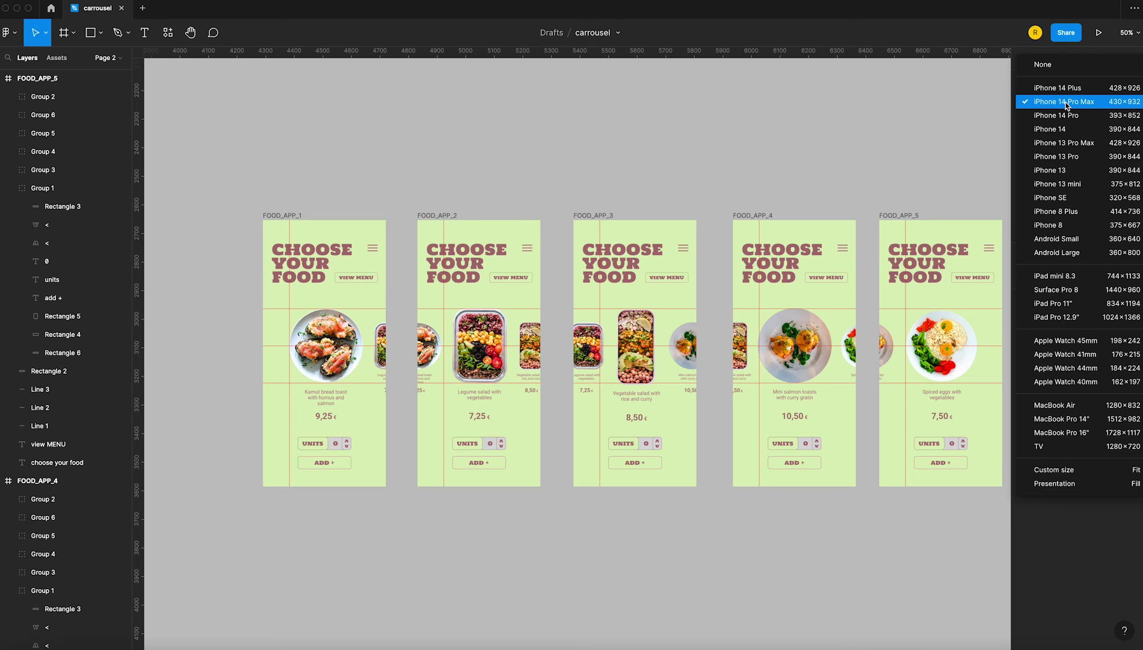
{"action": "left_click", "coordinate": [1067, 105]}
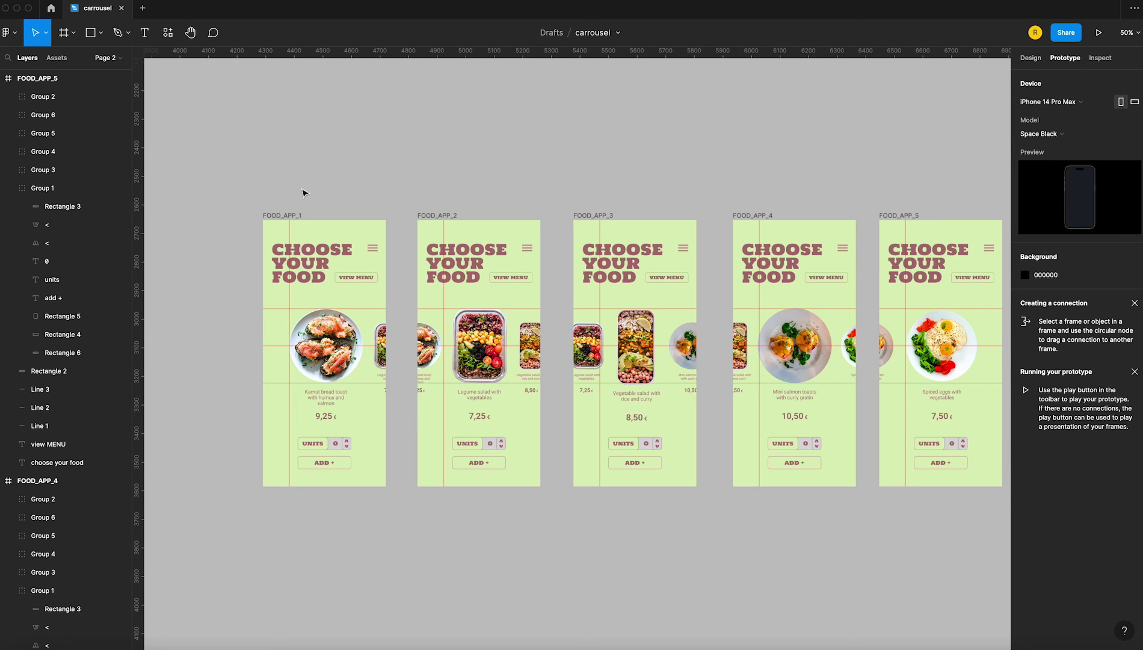
Step: Link FOOD_APP_1's toast plate to FOOD_APP_2 on drag with Smart animate, Quick, 600 ms
{"action": "left_click", "coordinate": [341, 359]}
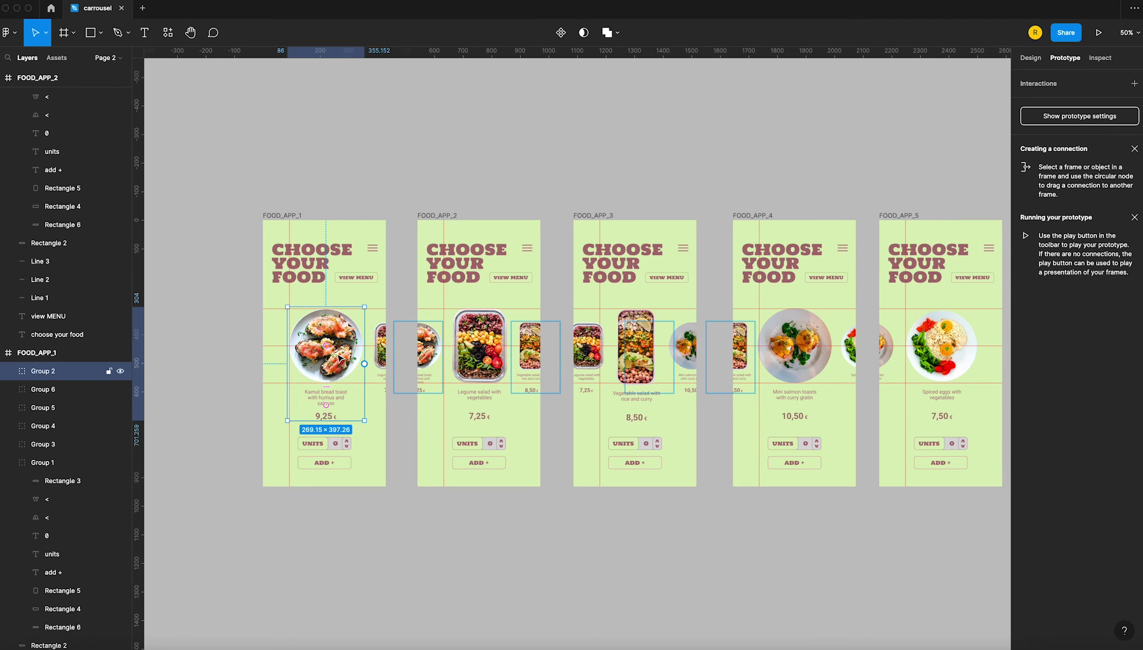
{"action": "left_click_drag", "start_coordinate": [364, 363], "coordinate": [422, 438]}
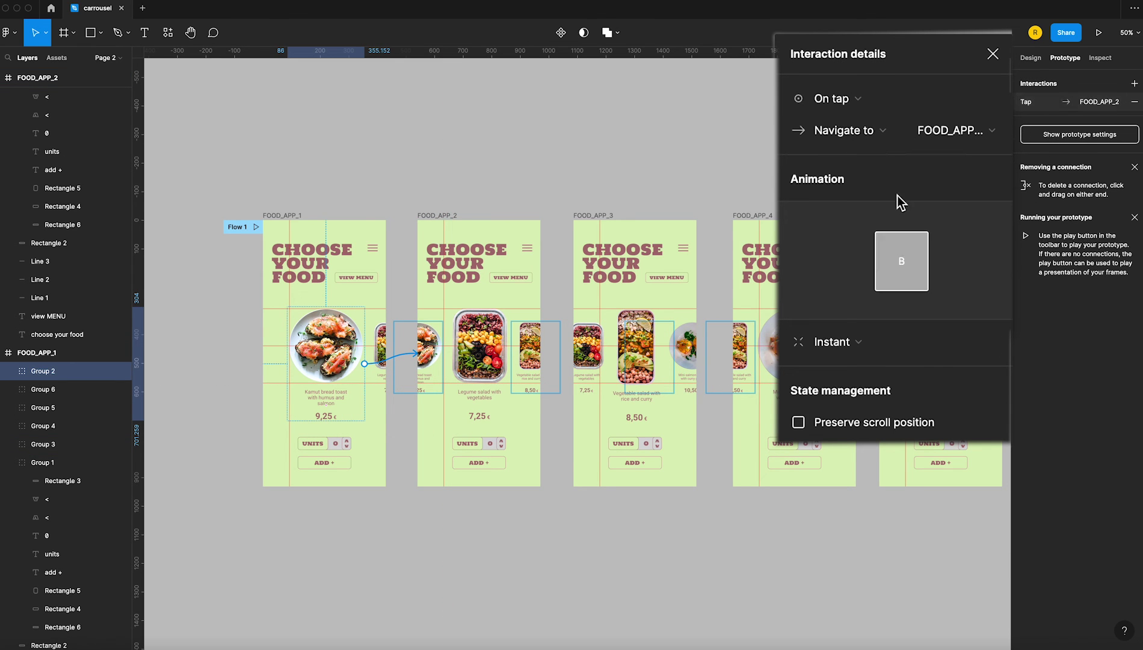
{"action": "left_click", "coordinate": [848, 100]}
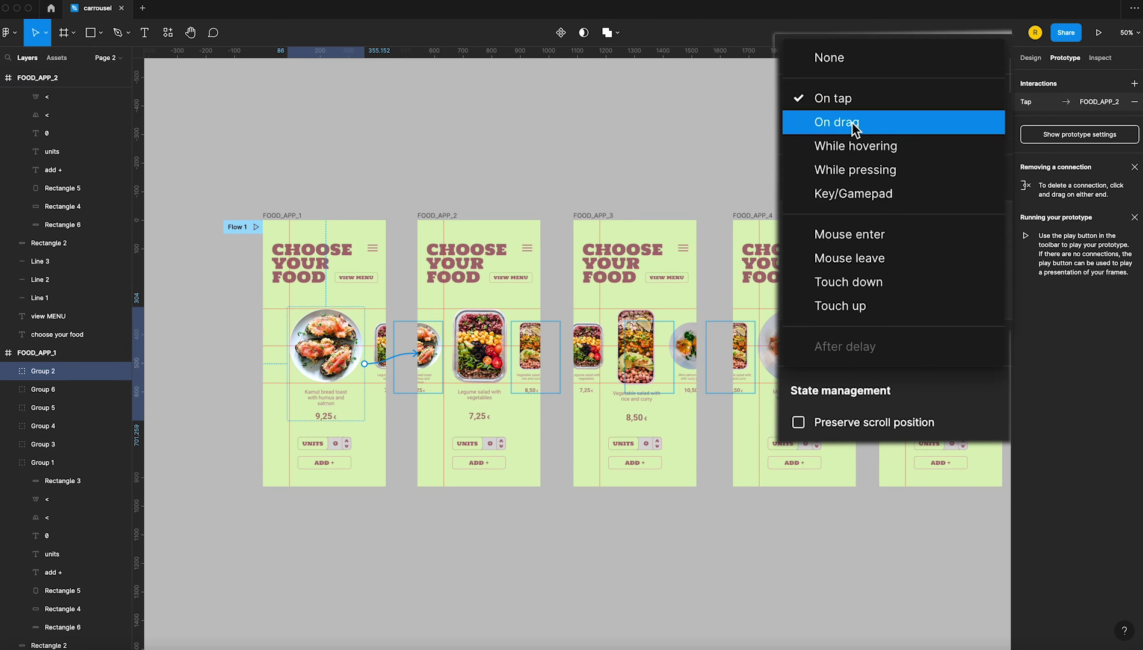
{"action": "left_click", "coordinate": [854, 121]}
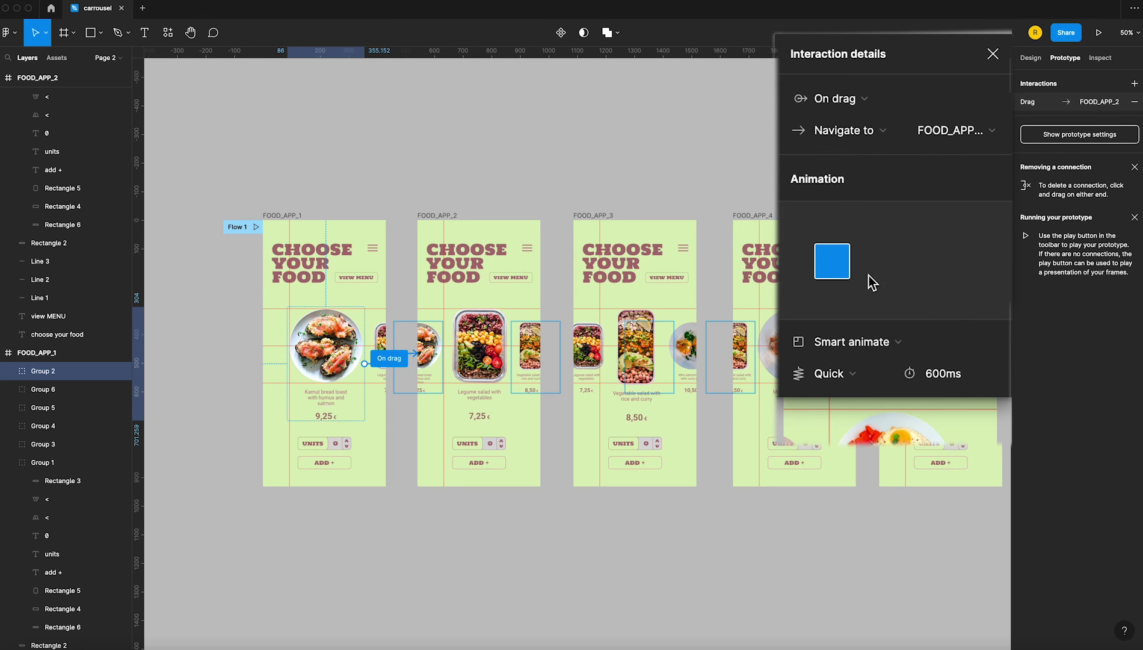
{"action": "left_click", "coordinate": [861, 379]}
{"action": "left_click", "coordinate": [861, 376]}
{"action": "left_click", "coordinate": [431, 219]}
{"action": "left_click", "coordinate": [480, 346]}
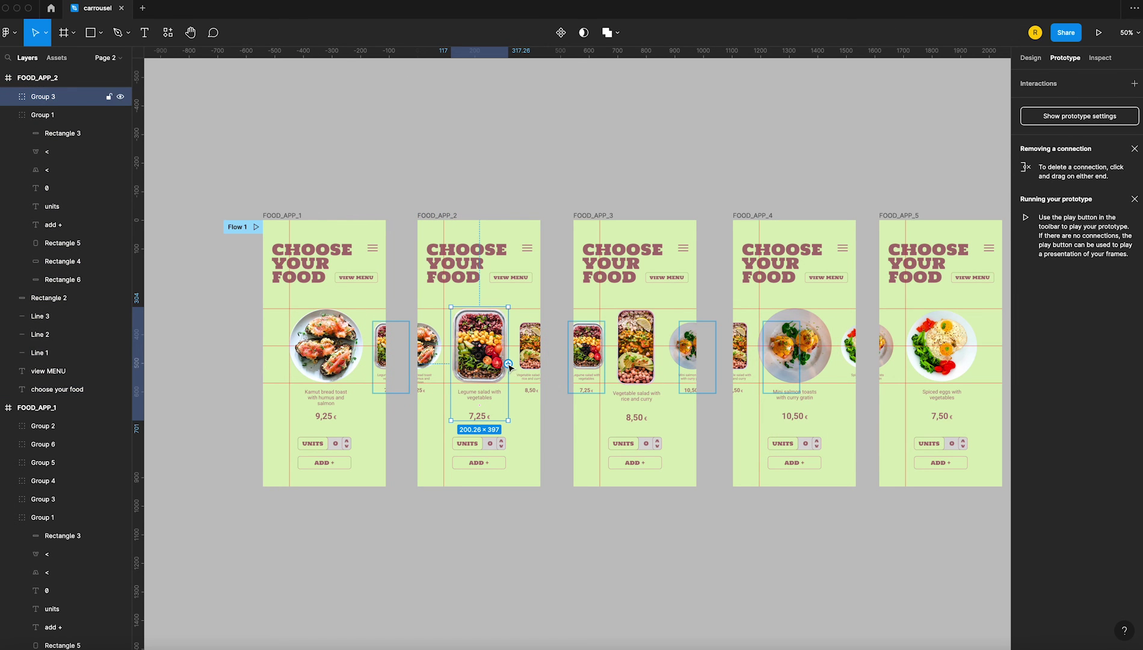
Step: Link the legume salad to FOOD_APP_3 and the vegetable salad to FOOD_APP_4, both on drag
{"action": "left_click_drag", "start_coordinate": [582, 405], "coordinate": [587, 423]}
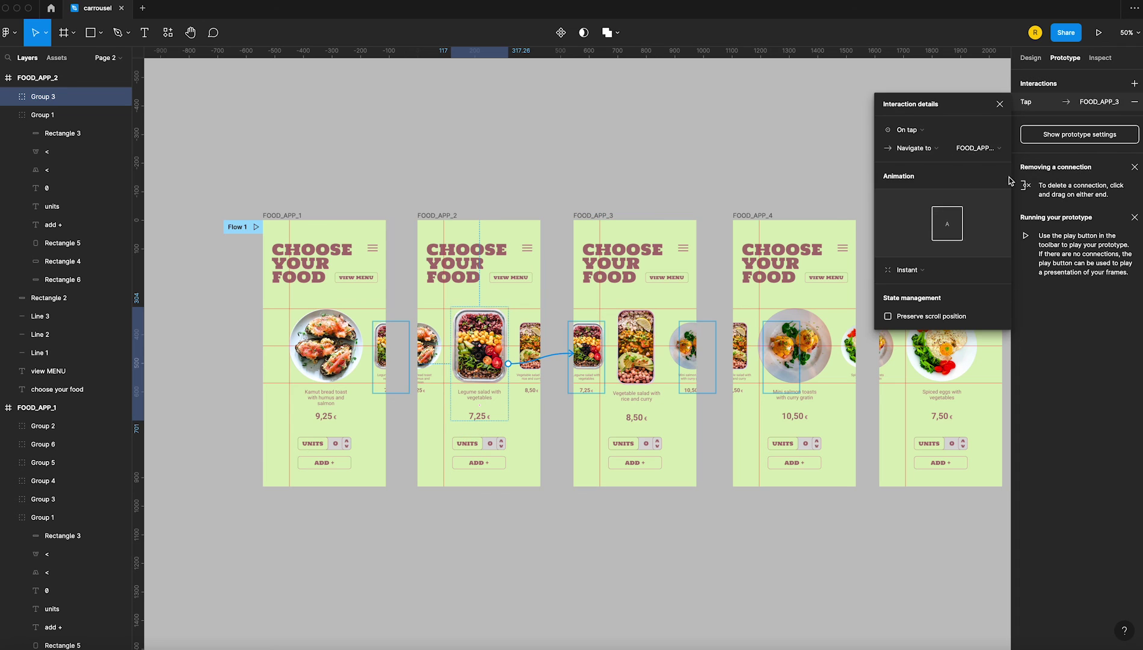
{"action": "left_click", "coordinate": [929, 133]}
{"action": "left_click", "coordinate": [925, 144]}
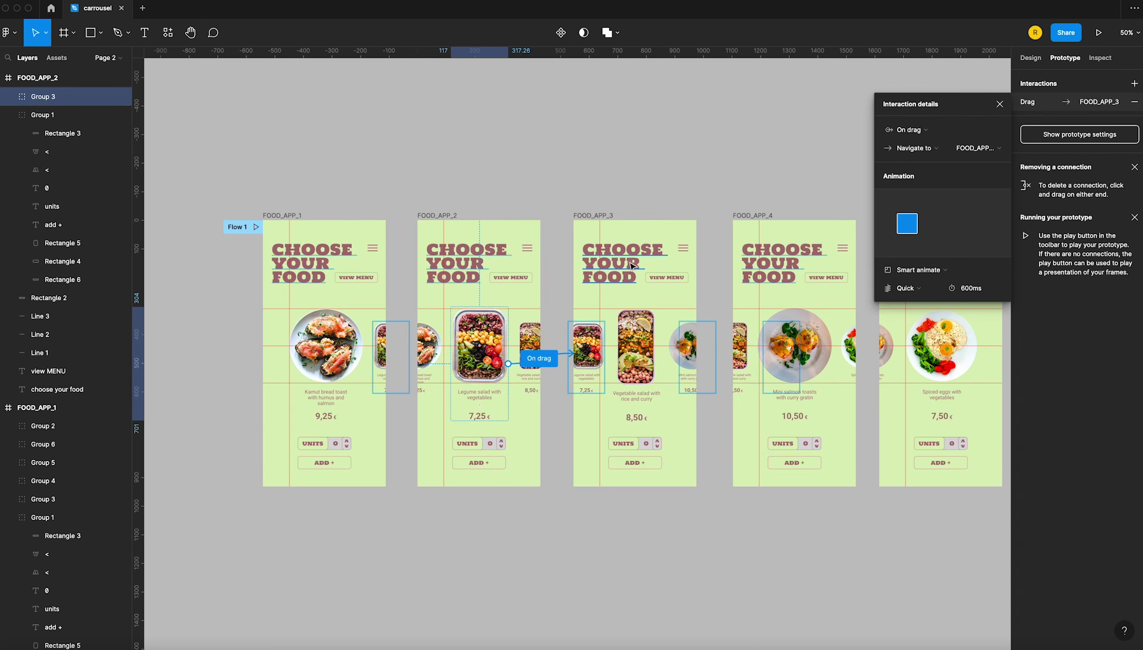
{"action": "left_click", "coordinate": [636, 347]}
{"action": "left_click_drag", "start_coordinate": [660, 365], "coordinate": [743, 417]}
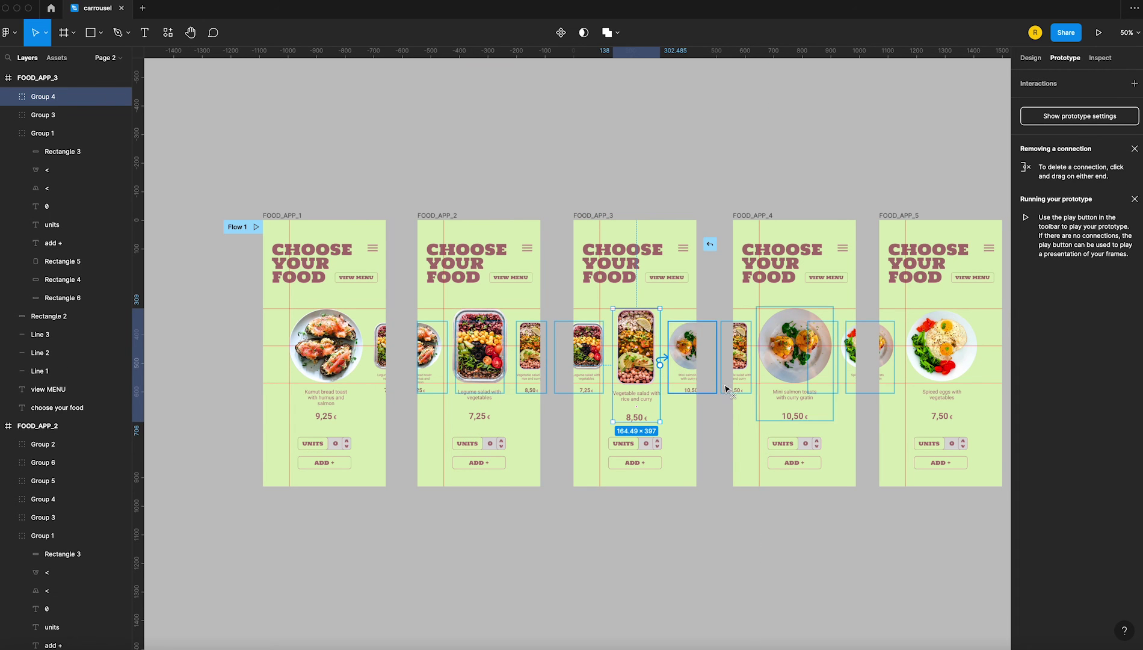
{"action": "left_click", "coordinate": [912, 127]}
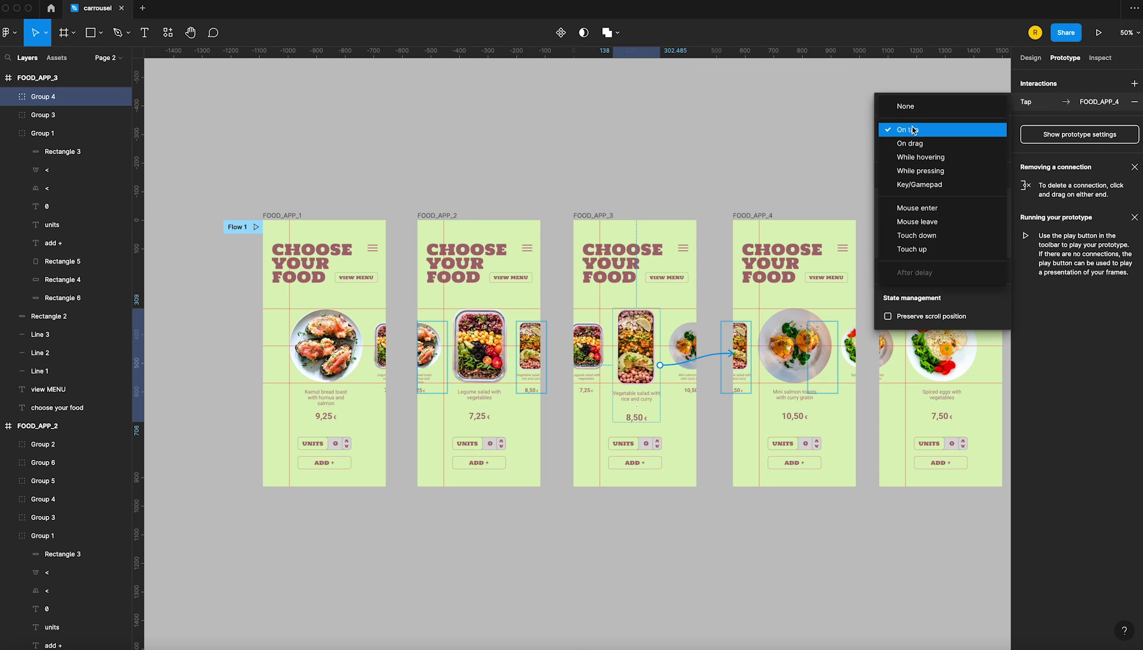
Step: Link the mini salmon toasts plate in FOOD_APP_4 to FOOD_APP_5 on drag
{"action": "left_click", "coordinate": [780, 371]}
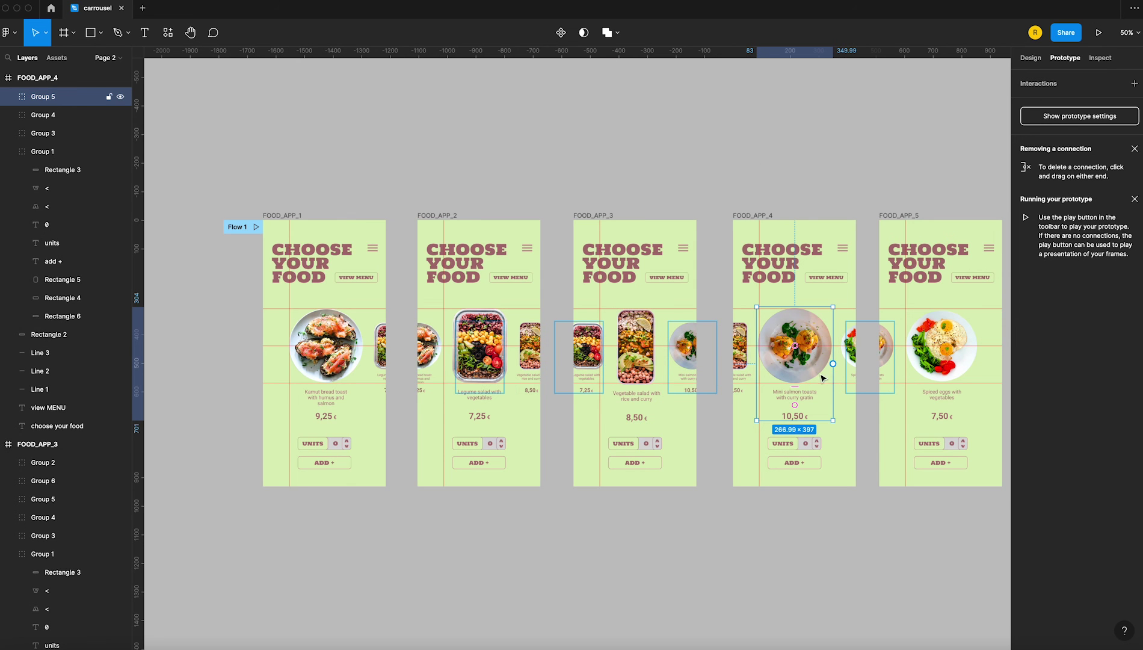
{"action": "mouse_move", "coordinate": [835, 368]}
{"action": "left_mouse_down"}
{"action": "mouse_move", "coordinate": [885, 432]}
{"action": "mouse_move", "coordinate": [877, 426]}
{"action": "left_mouse_up"}
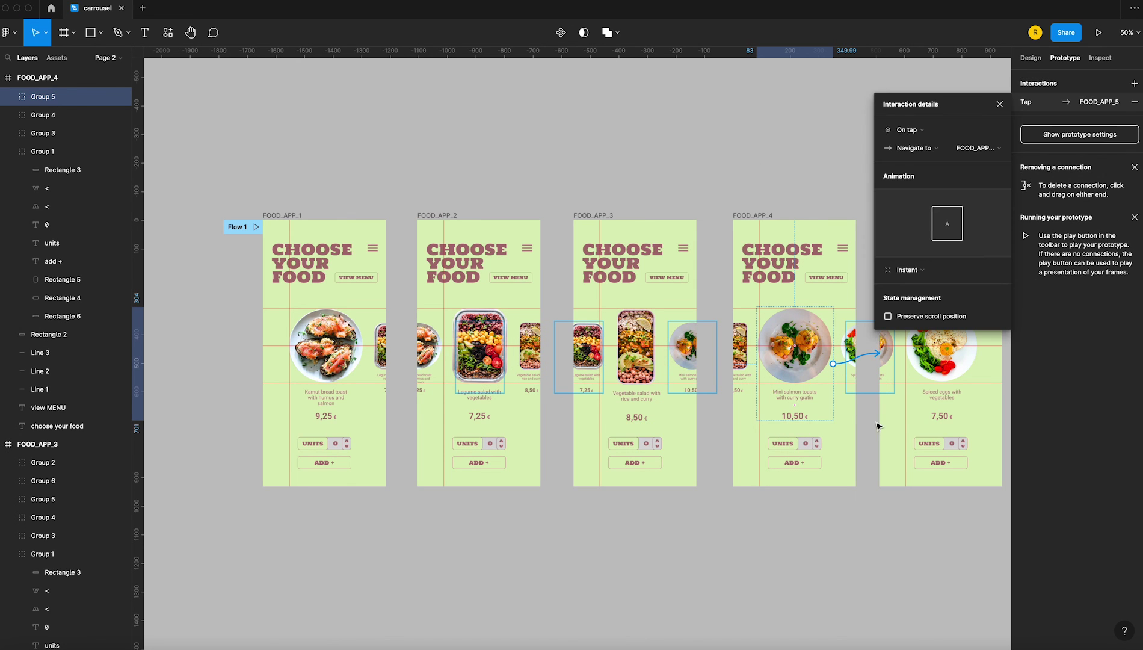
{"action": "left_click", "coordinate": [942, 129]}
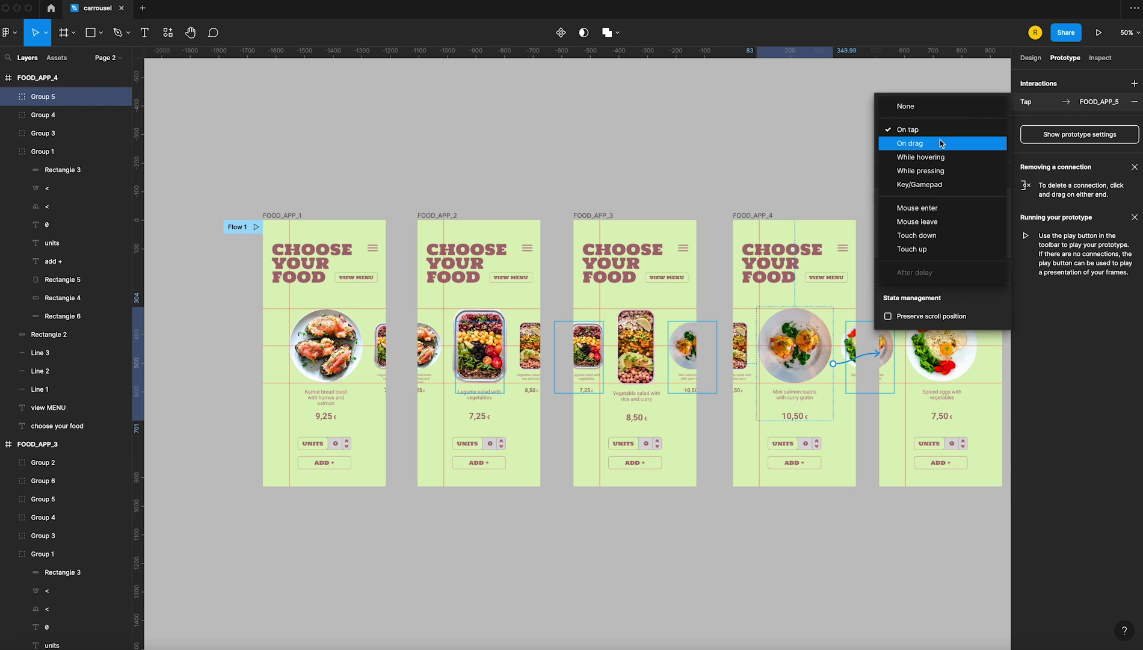
{"action": "left_click", "coordinate": [940, 141]}
{"action": "left_click", "coordinate": [800, 160]}
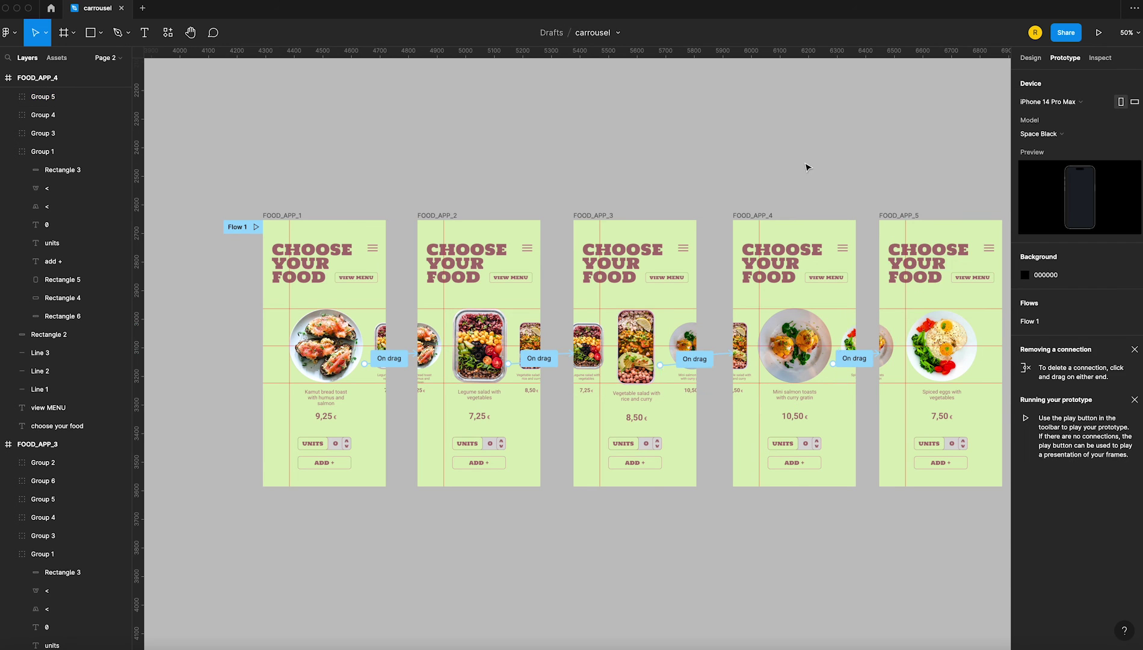
{"action": "left_click", "coordinate": [929, 378]}
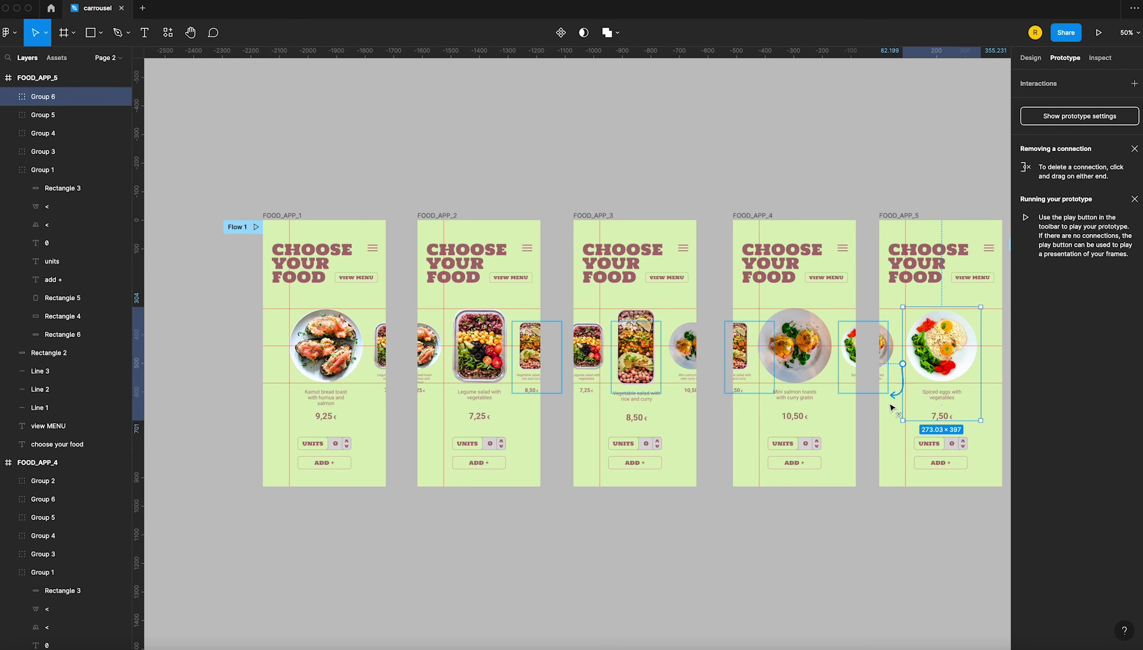
Step: Add On drag back links from FOOD_APP_5 to FOOD_APP_4 and FOOD_APP_4 to FOOD_APP_3
{"action": "left_click_drag", "start_coordinate": [892, 408], "coordinate": [862, 438]}
{"action": "left_click", "coordinate": [914, 140]}
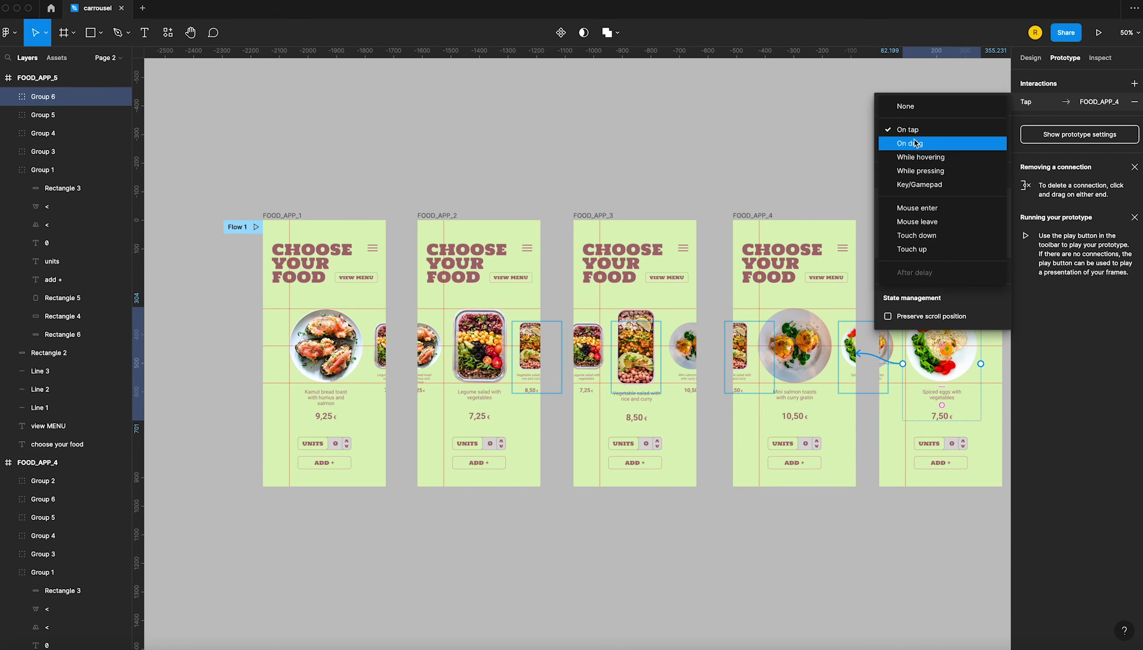
{"action": "left_click", "coordinate": [778, 379]}
{"action": "left_click_drag", "start_coordinate": [757, 365], "coordinate": [697, 408]}
{"action": "left_click", "coordinate": [924, 126]}
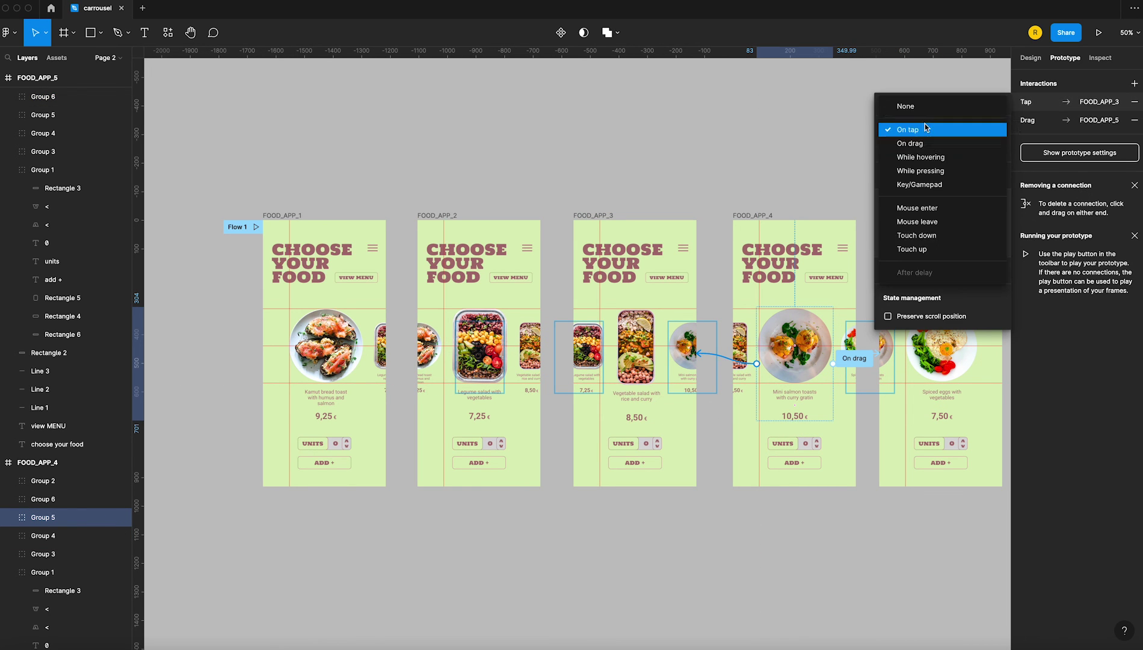
{"action": "left_click", "coordinate": [924, 142]}
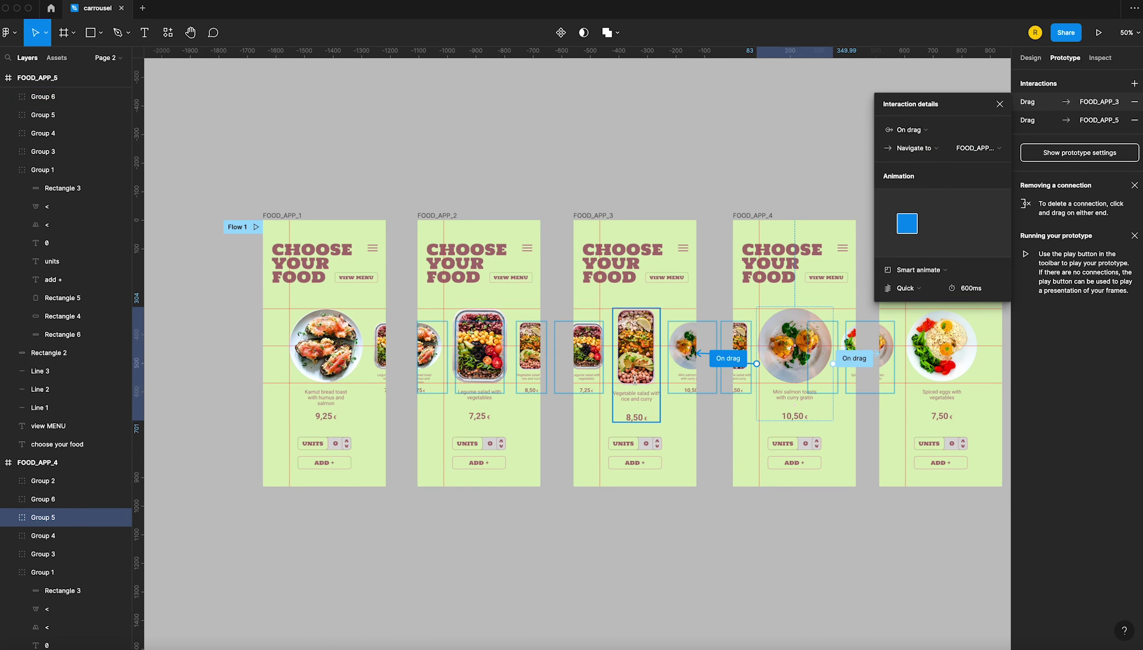
{"action": "key", "text": "Escape"}
Step: Add On drag back links from FOOD_APP_3 to FOOD_APP_2 and FOOD_APP_2 to FOOD_APP_1, then select FOOD_APP_1
{"action": "left_click_drag", "start_coordinate": [660, 365], "coordinate": [543, 404]}
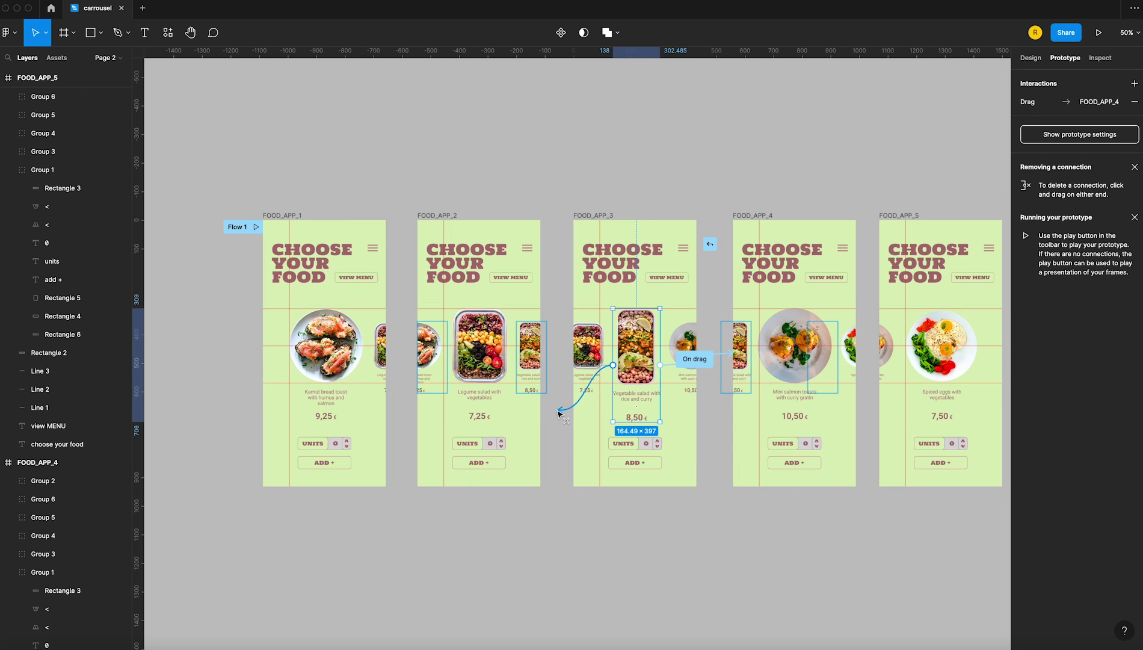
{"action": "left_click", "coordinate": [953, 137]}
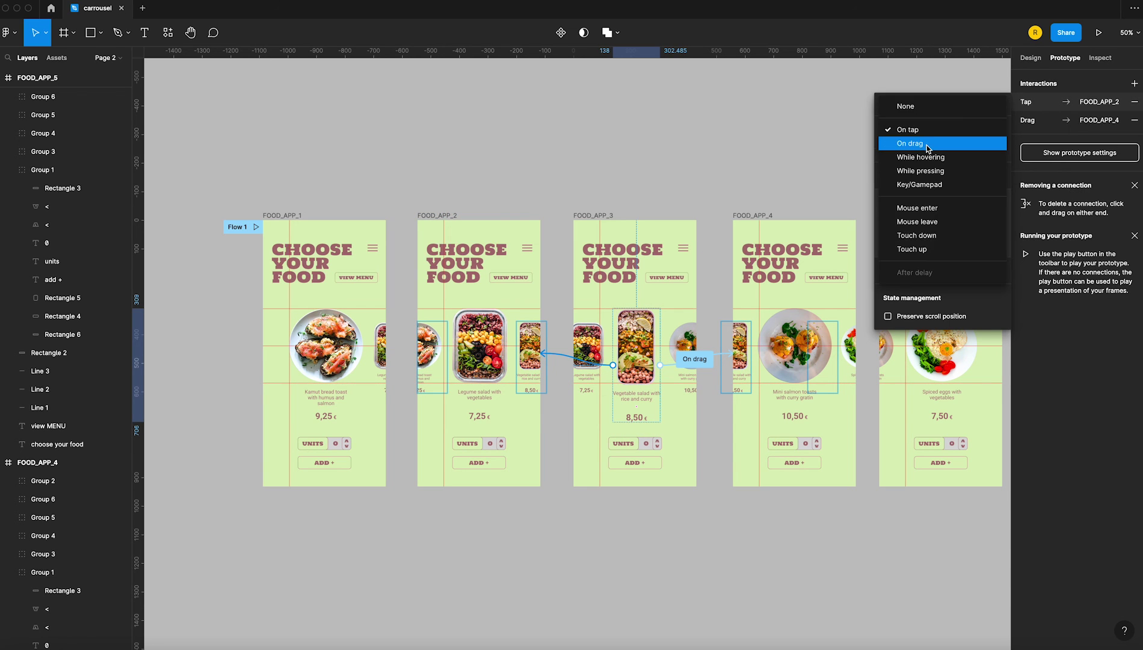
{"action": "left_click", "coordinate": [504, 370]}
{"action": "left_click_drag", "start_coordinate": [509, 364], "coordinate": [376, 413]}
{"action": "left_click", "coordinate": [938, 131]}
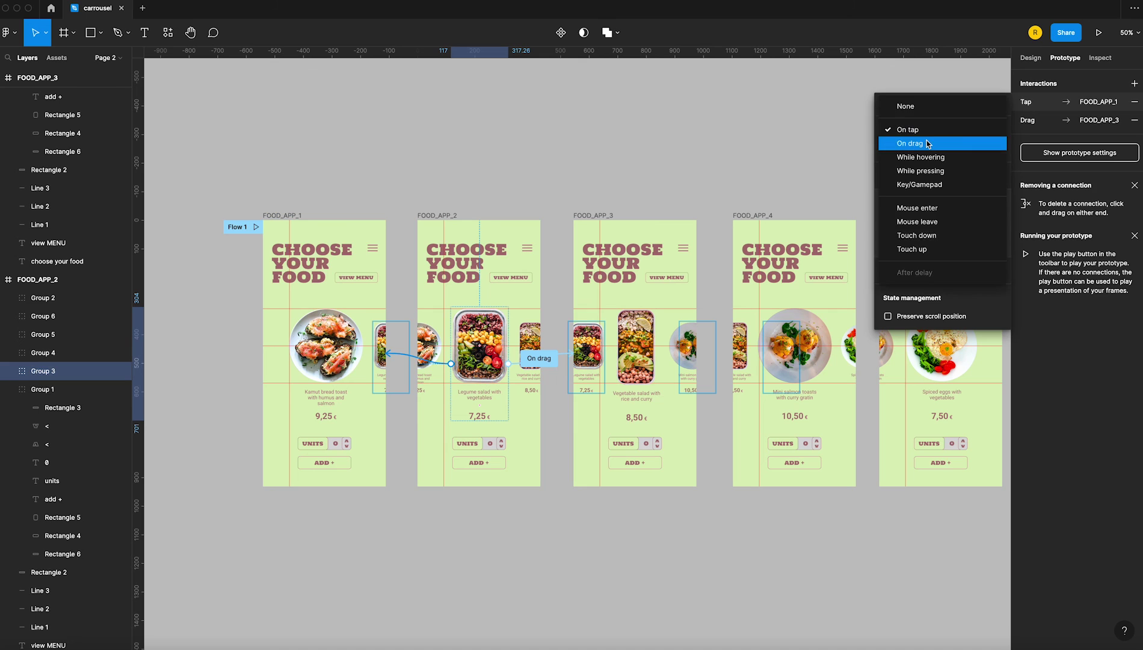
{"action": "left_click", "coordinate": [926, 143]}
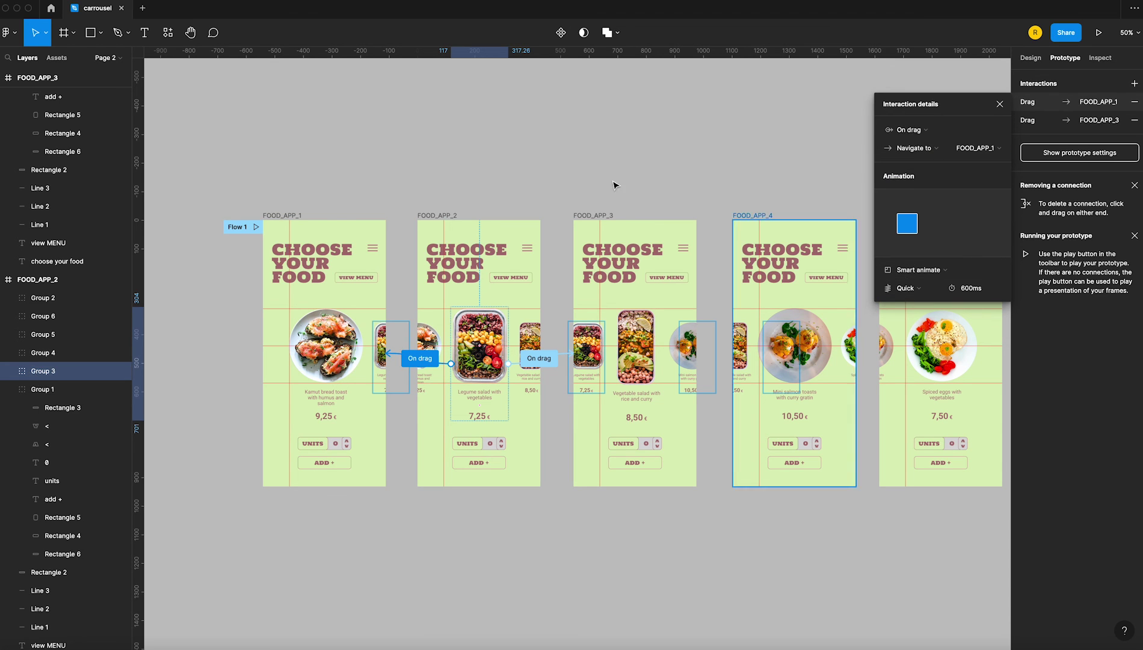
{"action": "left_click", "coordinate": [335, 187]}
{"action": "left_click", "coordinate": [294, 217]}
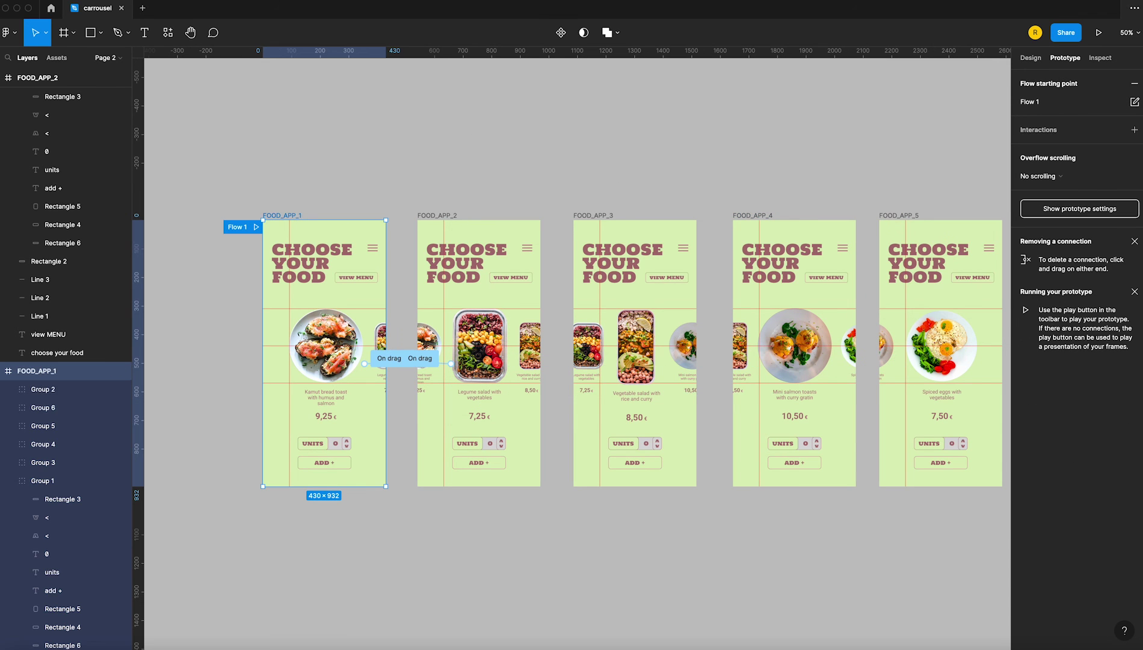
Step: Play the prototype from FOOD_APP_1 and drag across the carousel to test the dish transitions
{"action": "left_click", "coordinate": [1098, 35]}
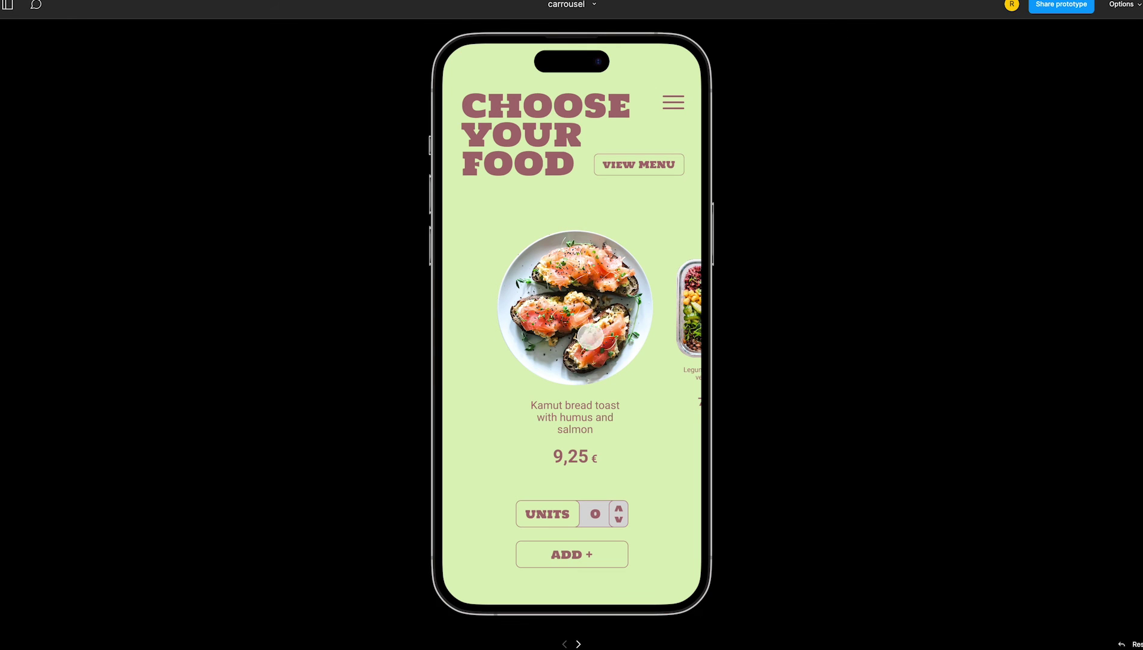
{"action": "left_click_drag", "start_coordinate": [632, 306], "coordinate": [511, 307]}
{"action": "mouse_move", "coordinate": [631, 307]}
{"action": "left_mouse_down"}
{"action": "mouse_move", "coordinate": [512, 307]}
{"action": "mouse_move", "coordinate": [602, 320]}
{"action": "mouse_move", "coordinate": [529, 328]}
{"action": "mouse_move", "coordinate": [657, 322]}
{"action": "left_mouse_up"}
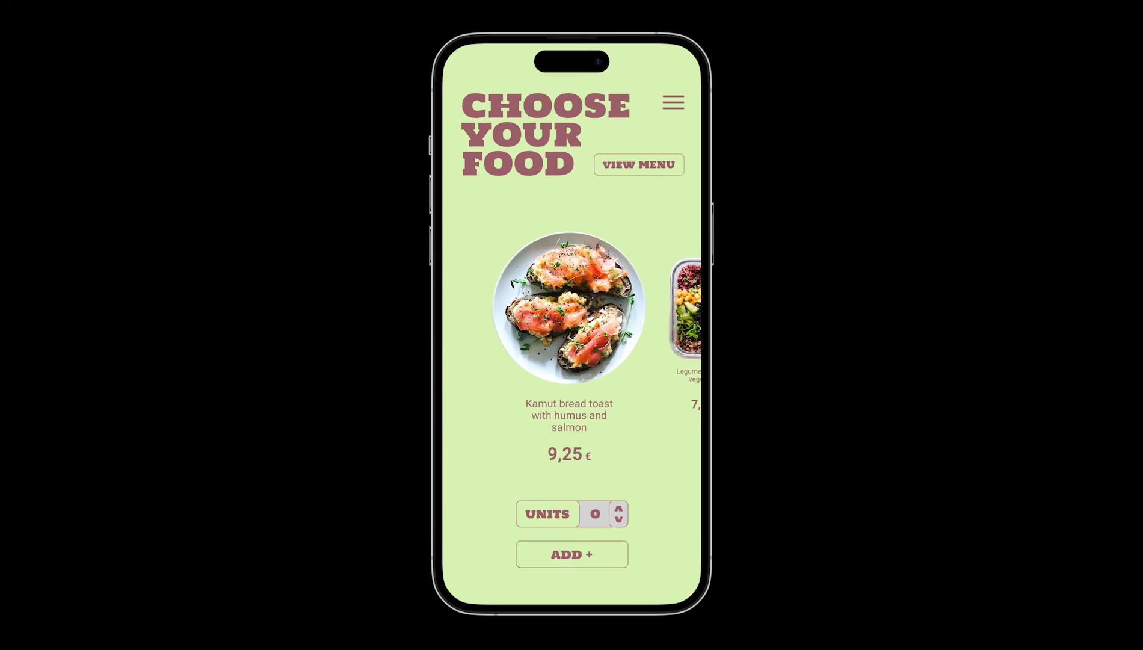